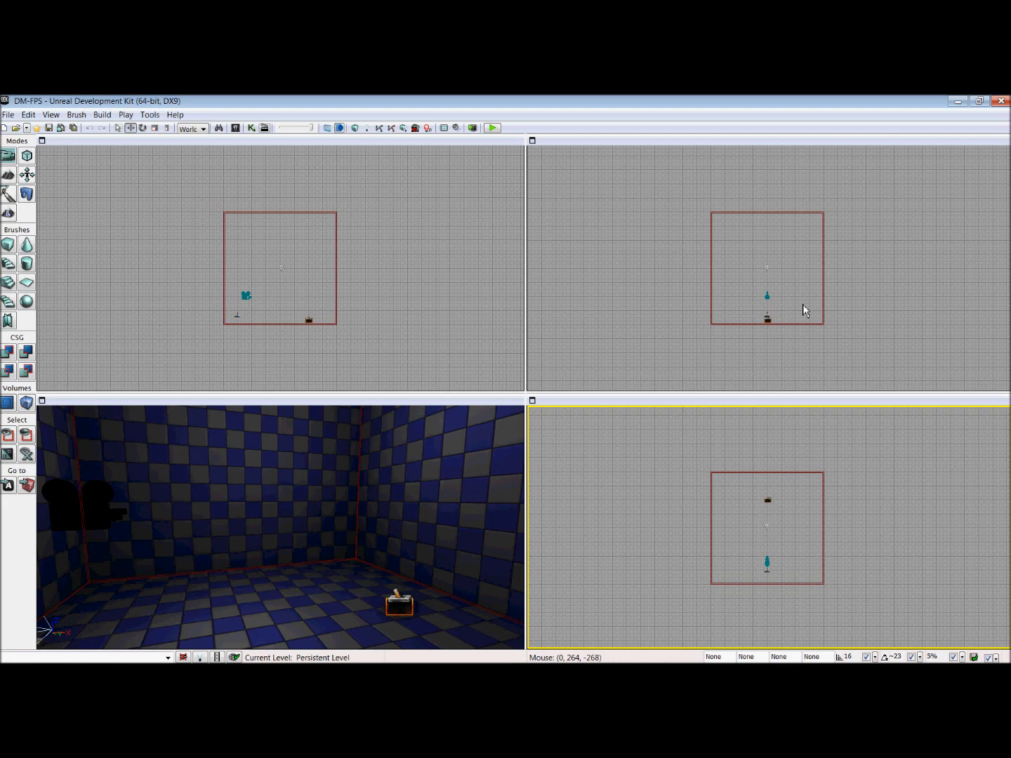
mouse_move(909, 655)
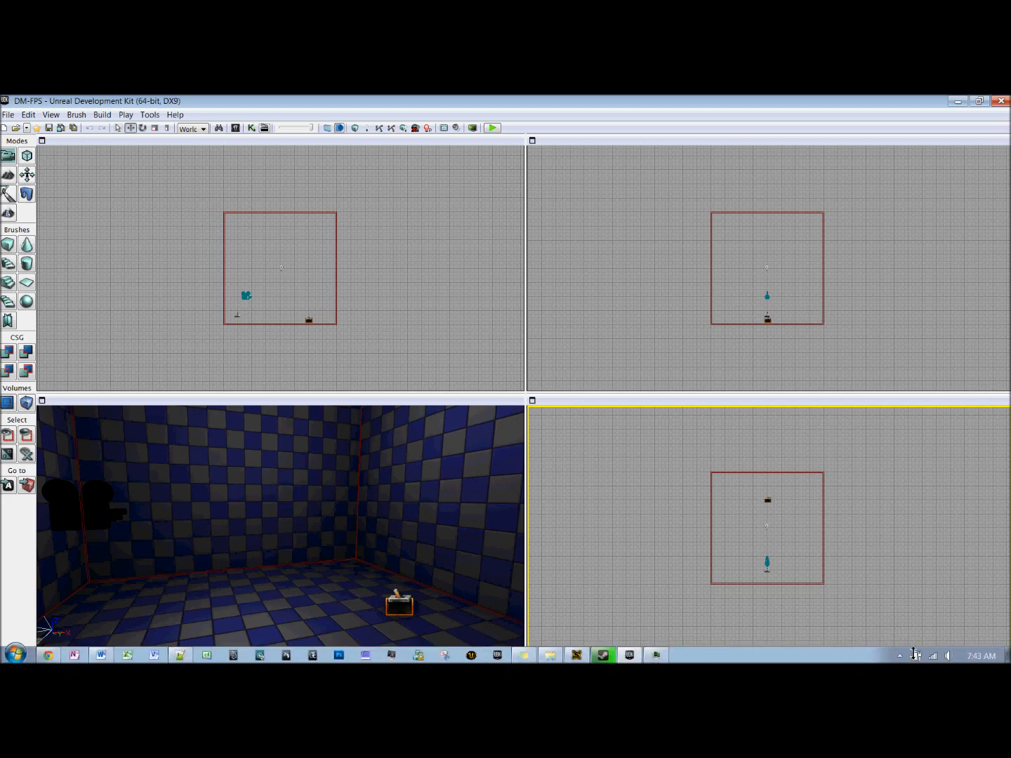
click(899, 656)
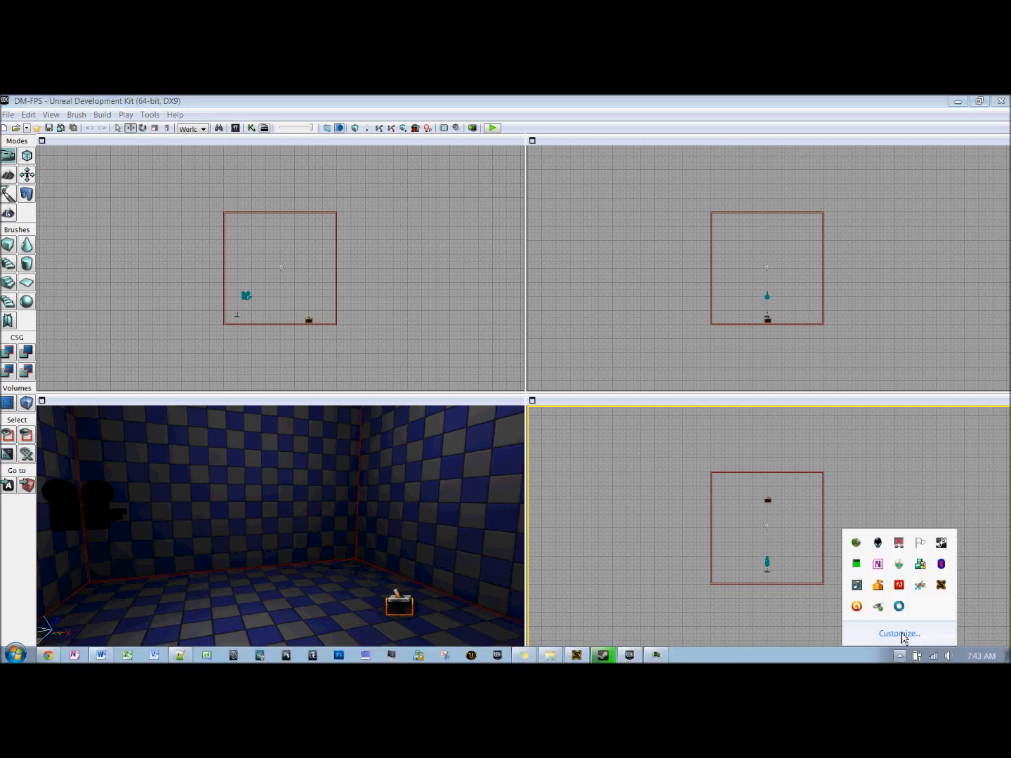
Step: Inspect the properties of the trigger on the room's floor, then leave the trigger selected with its properties closed
click(400, 603)
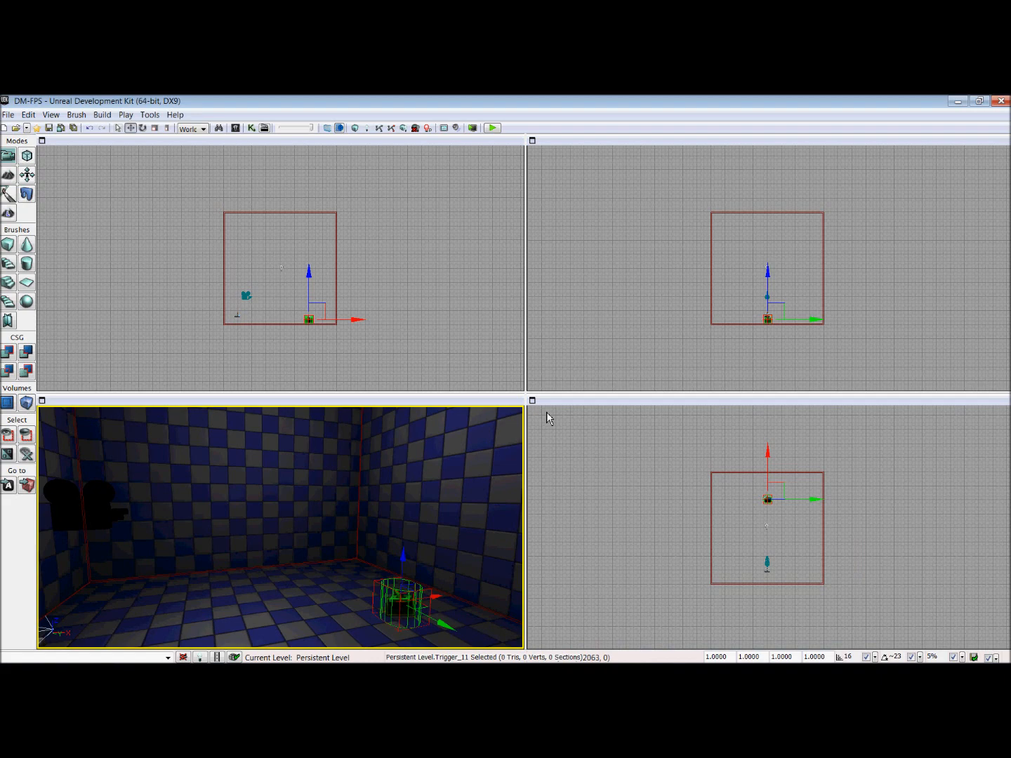
double_click(412, 612)
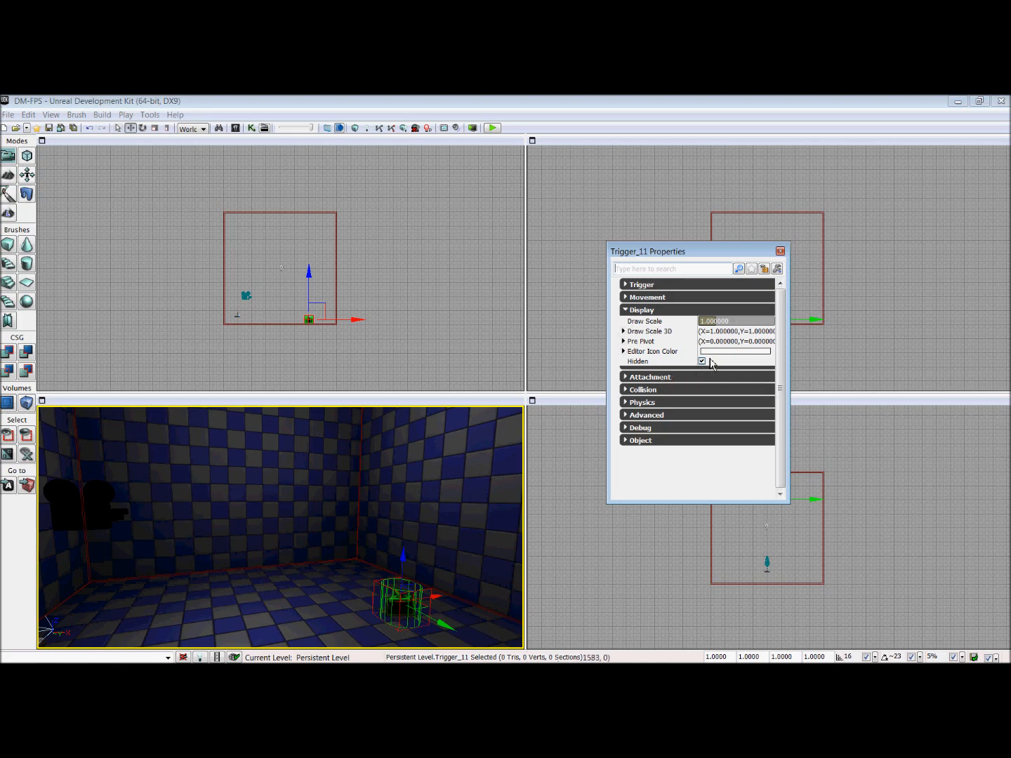
click(780, 251)
drag(450, 506, 299, 528)
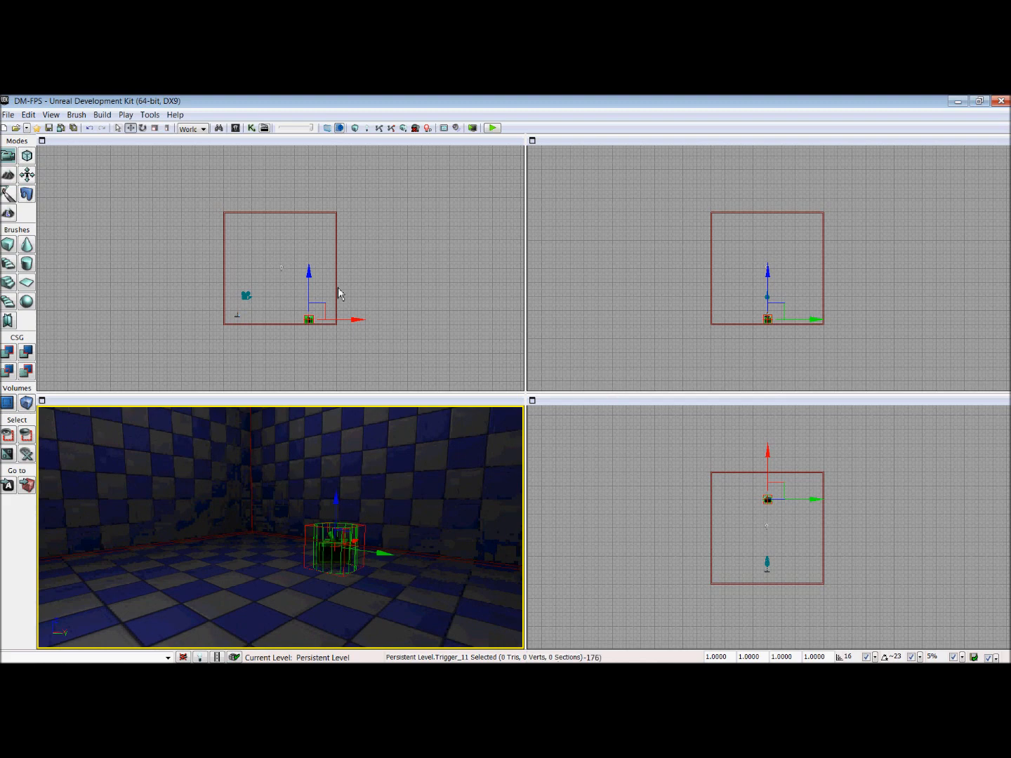
Step: Add an emitter using the P_WP_ShockRifle_Ball particle system on the floor beside the trigger
click(236, 128)
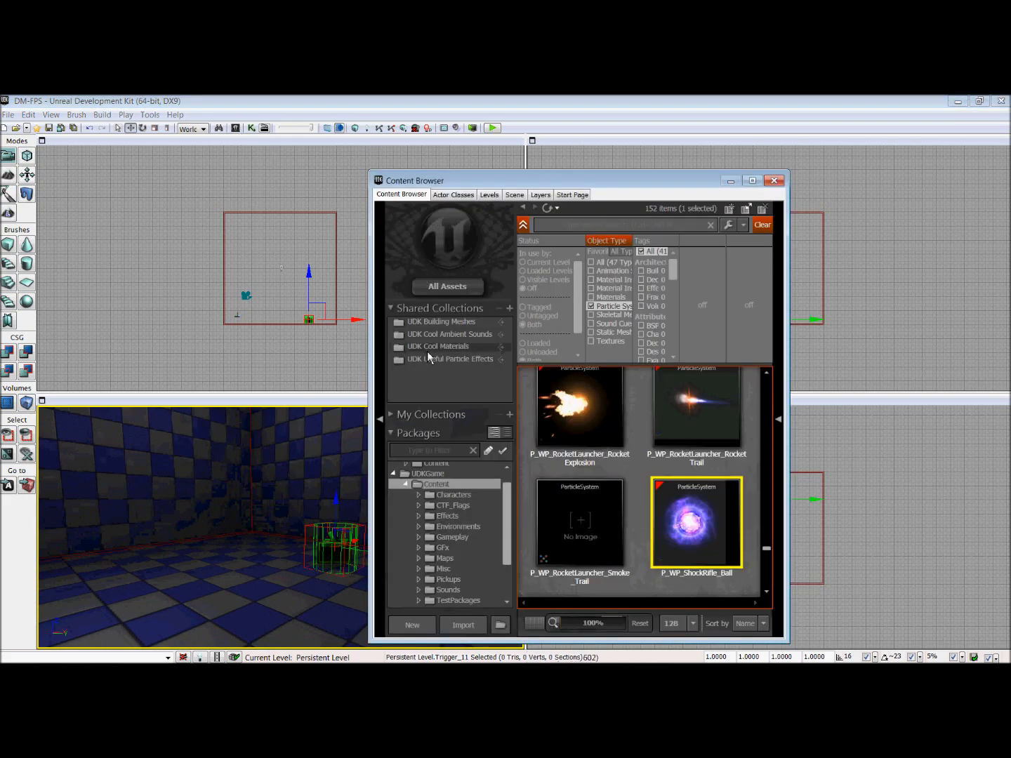
mouse_move(692, 531)
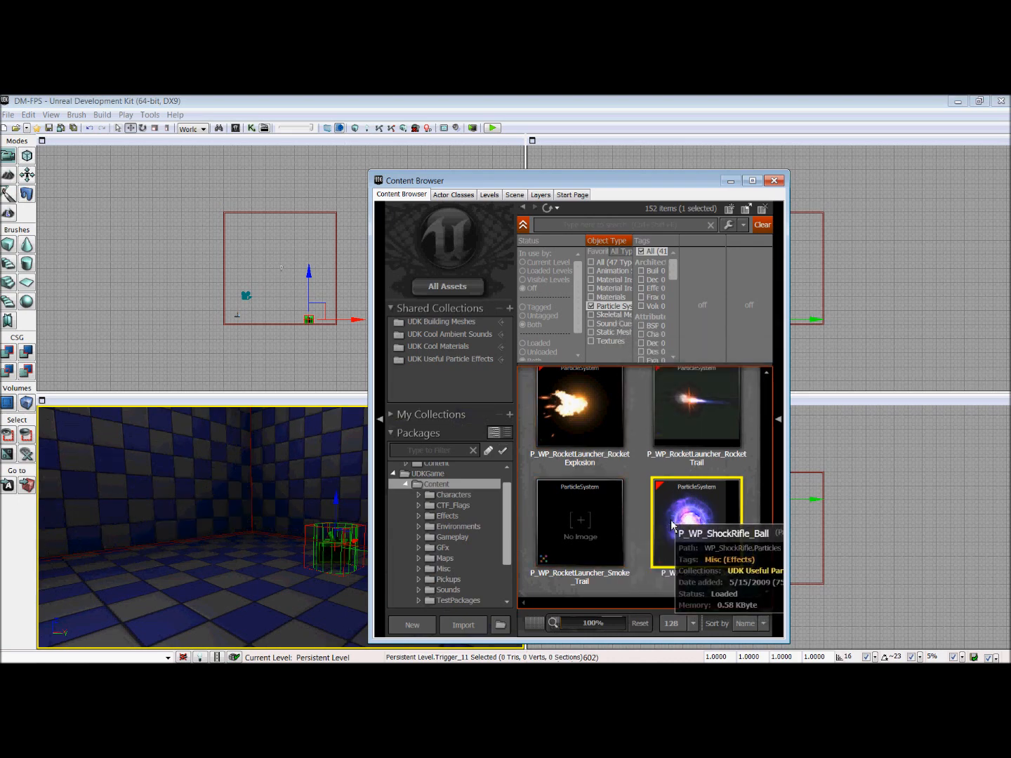
drag(198, 534, 281, 535)
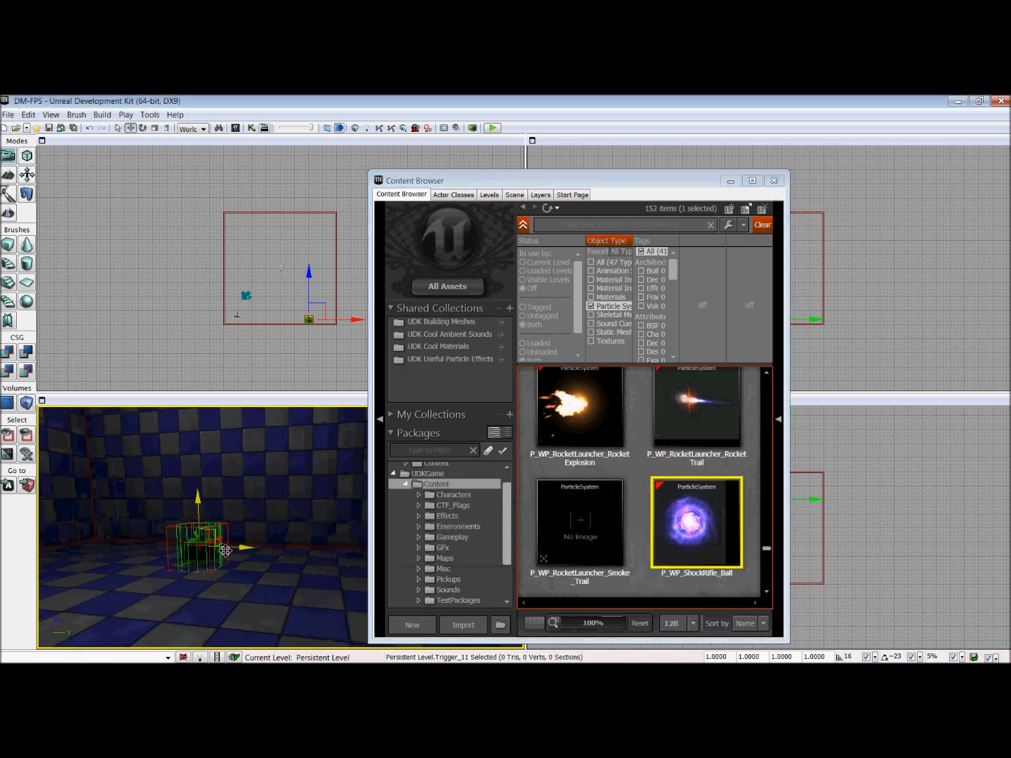
right_click(252, 587)
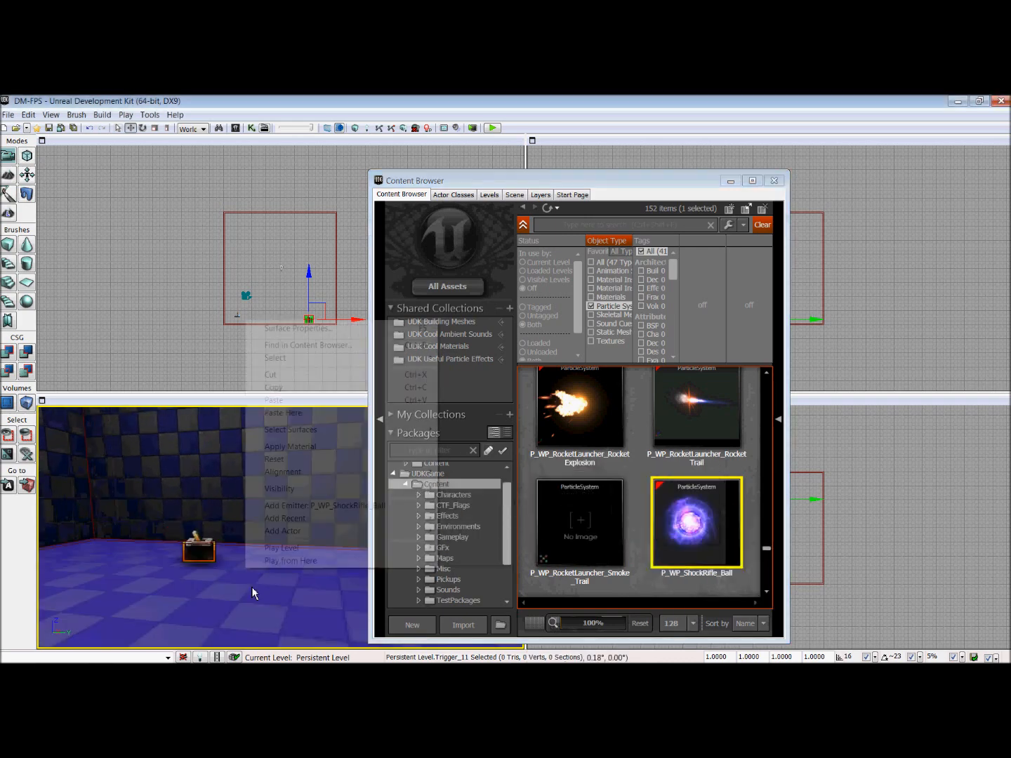
click(327, 506)
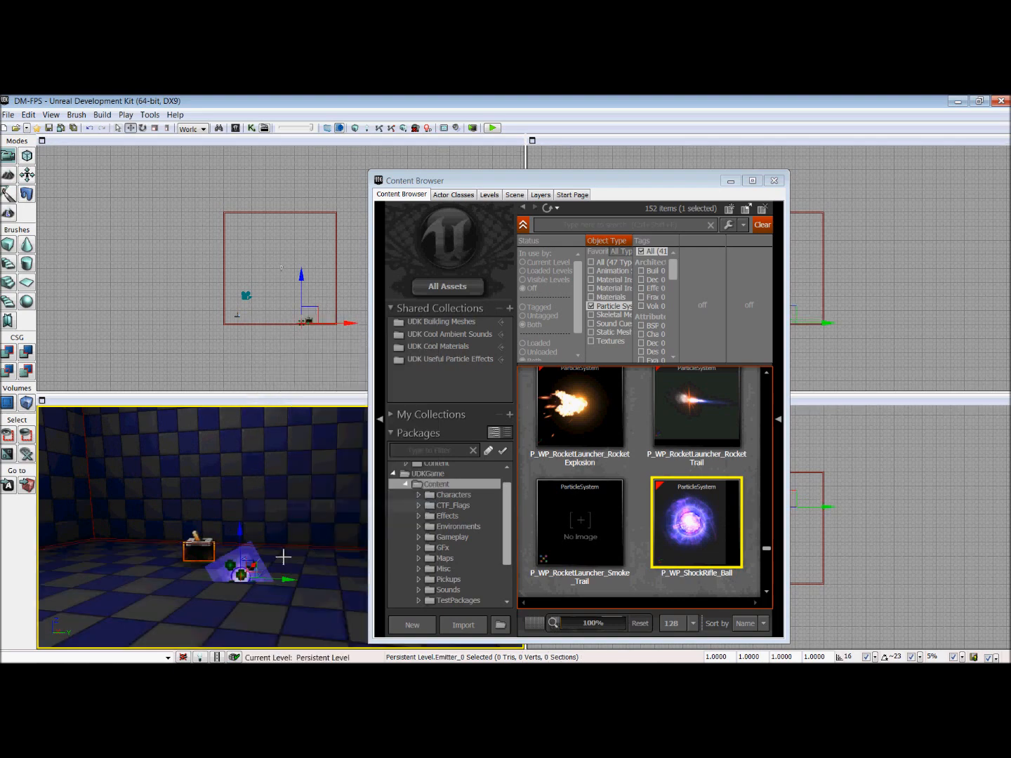
Step: Raise the emitter off the floor to about the trigger's height and close the Content Browser
drag(282, 368, 228, 279)
scroll(219, 345, up, 6)
scroll(255, 288, up, 2)
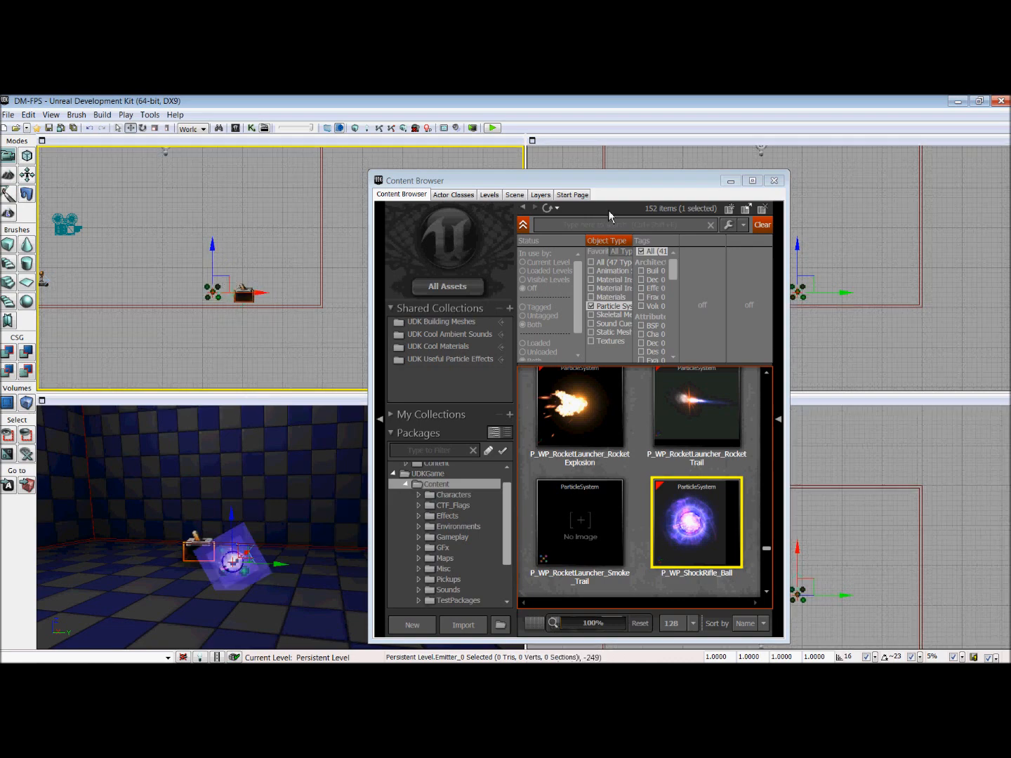
click(774, 182)
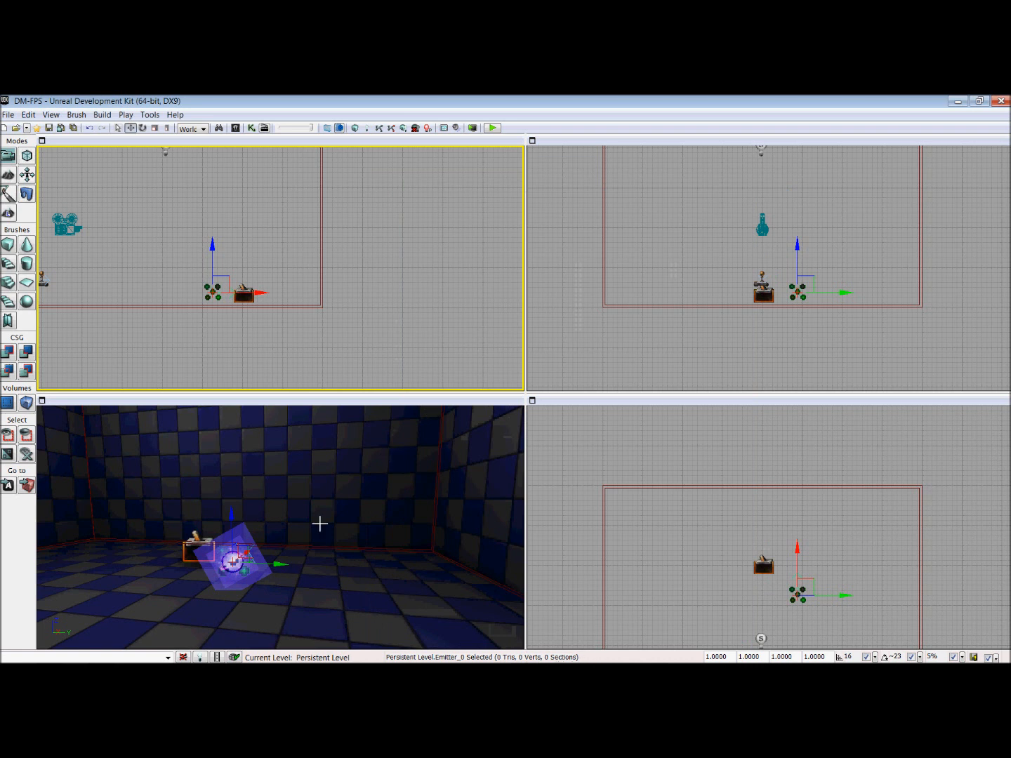
Step: Set the emitter's movement physics to PHYS_Interpolating in its properties
click(245, 573)
click(241, 573)
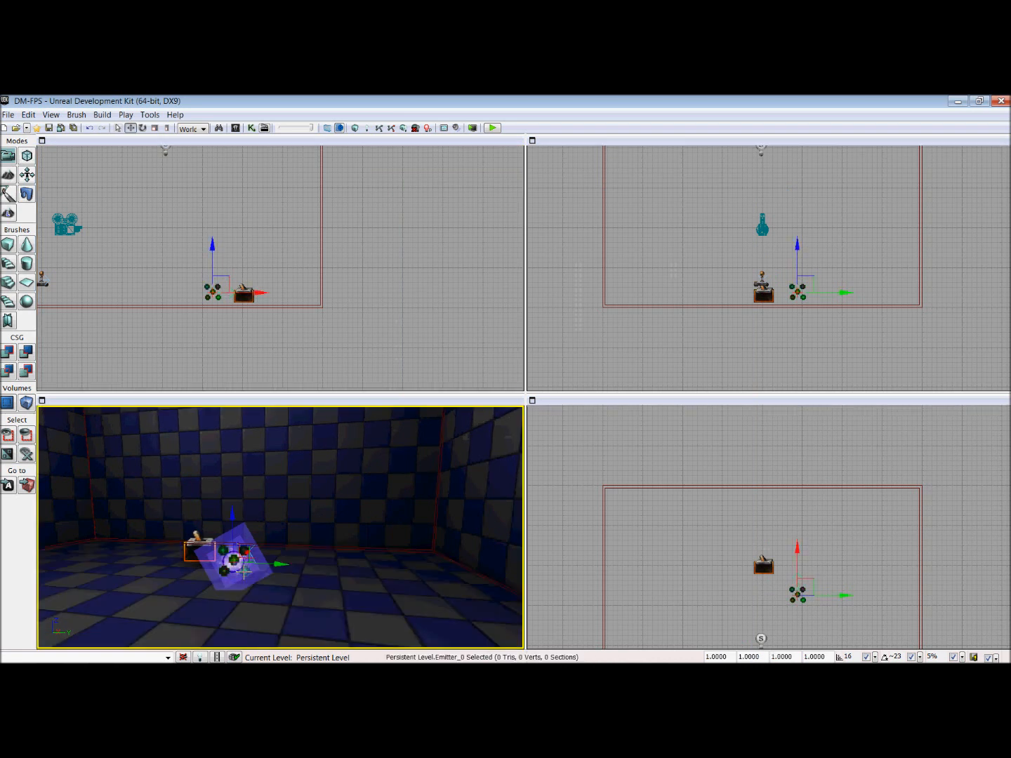
key(F4)
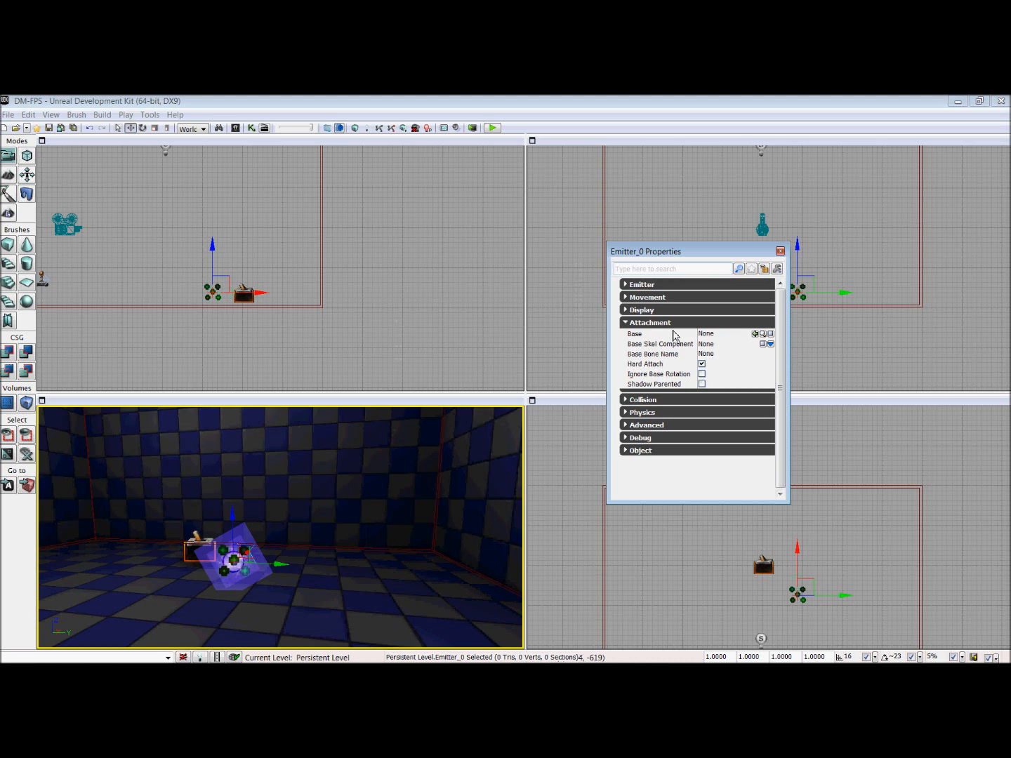
click(651, 323)
click(646, 299)
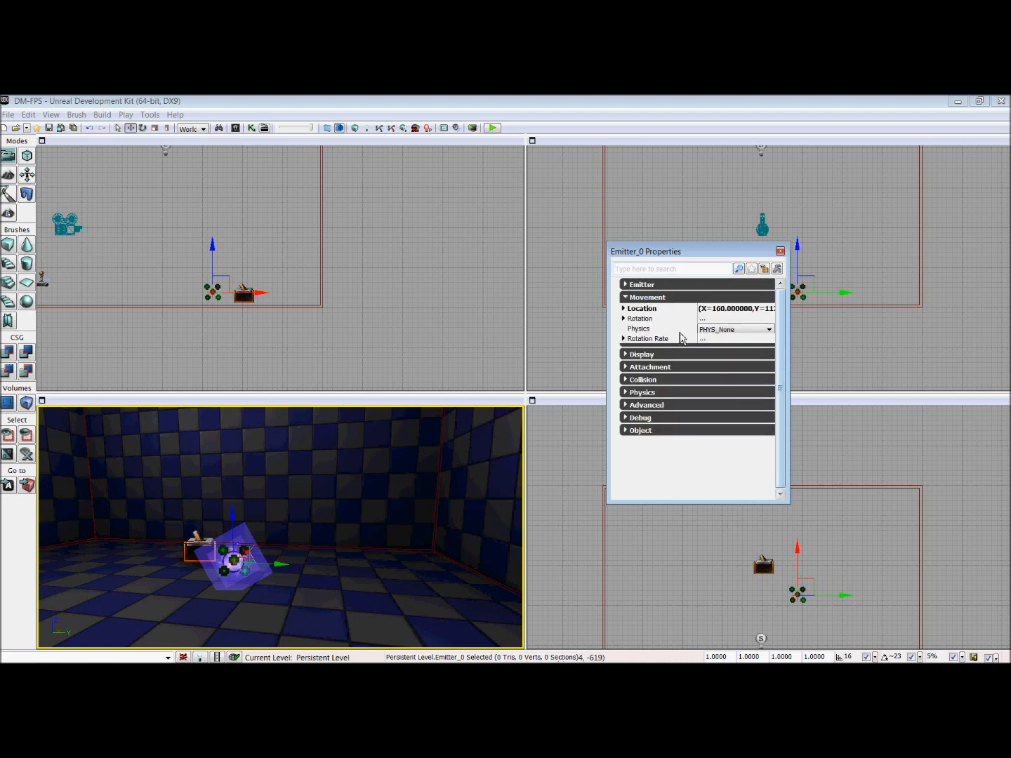
click(742, 331)
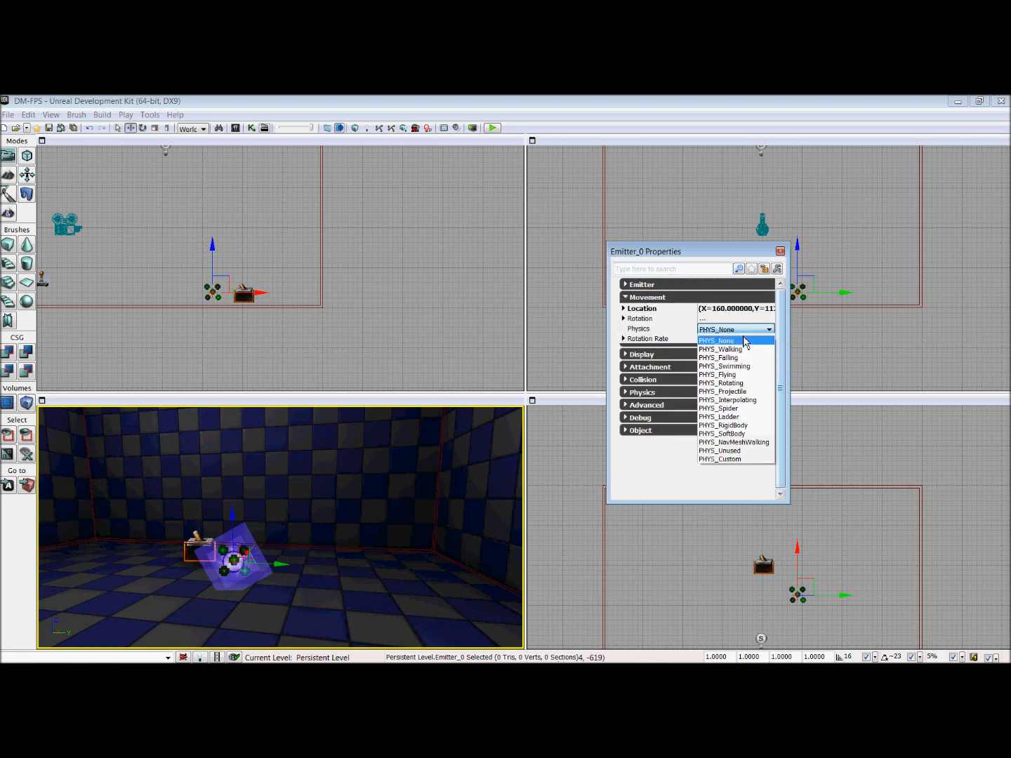
click(746, 400)
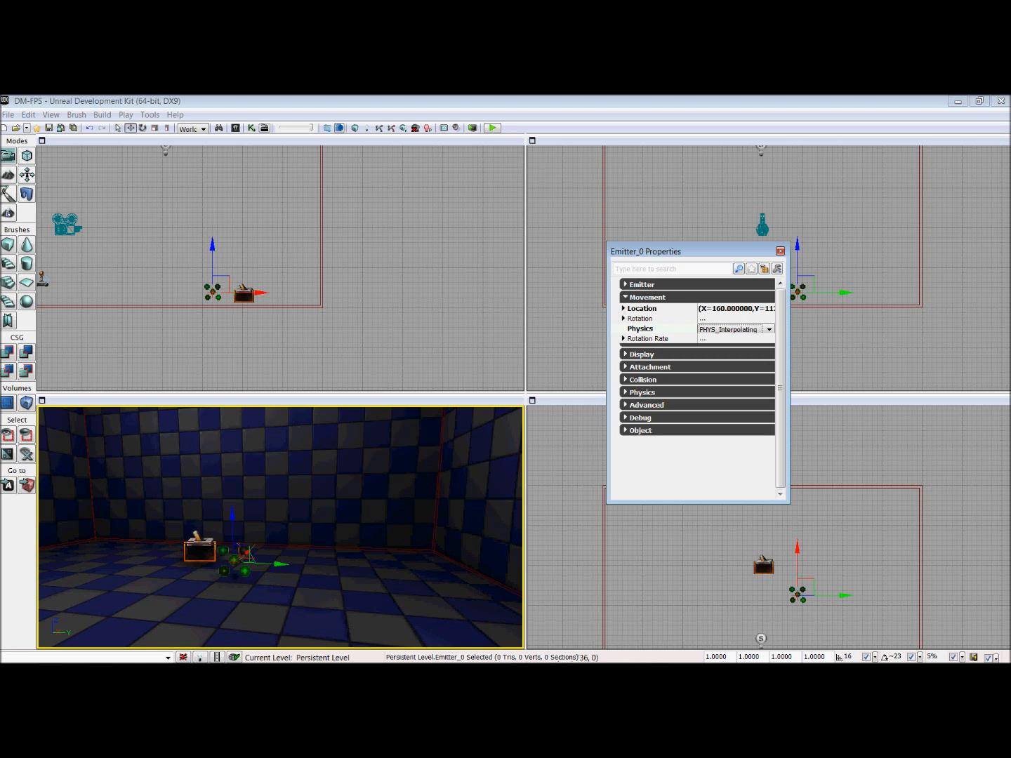
Step: Set the emitter's Pre Pivot X offset to -96 in its display properties
click(667, 300)
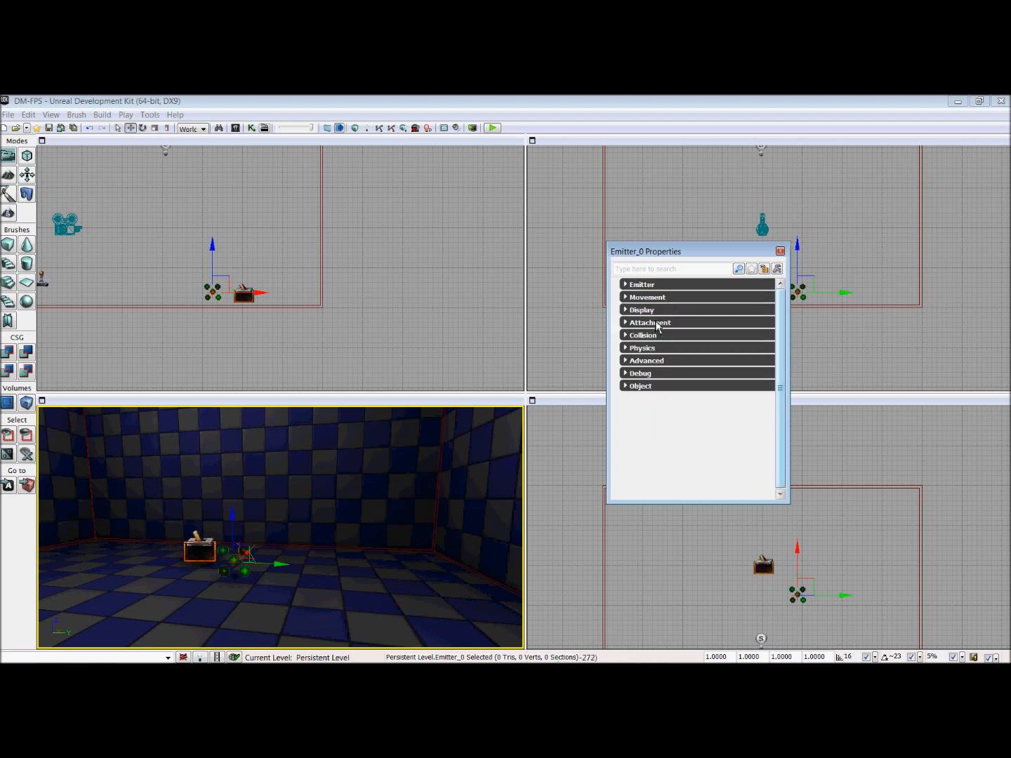
click(652, 309)
click(634, 342)
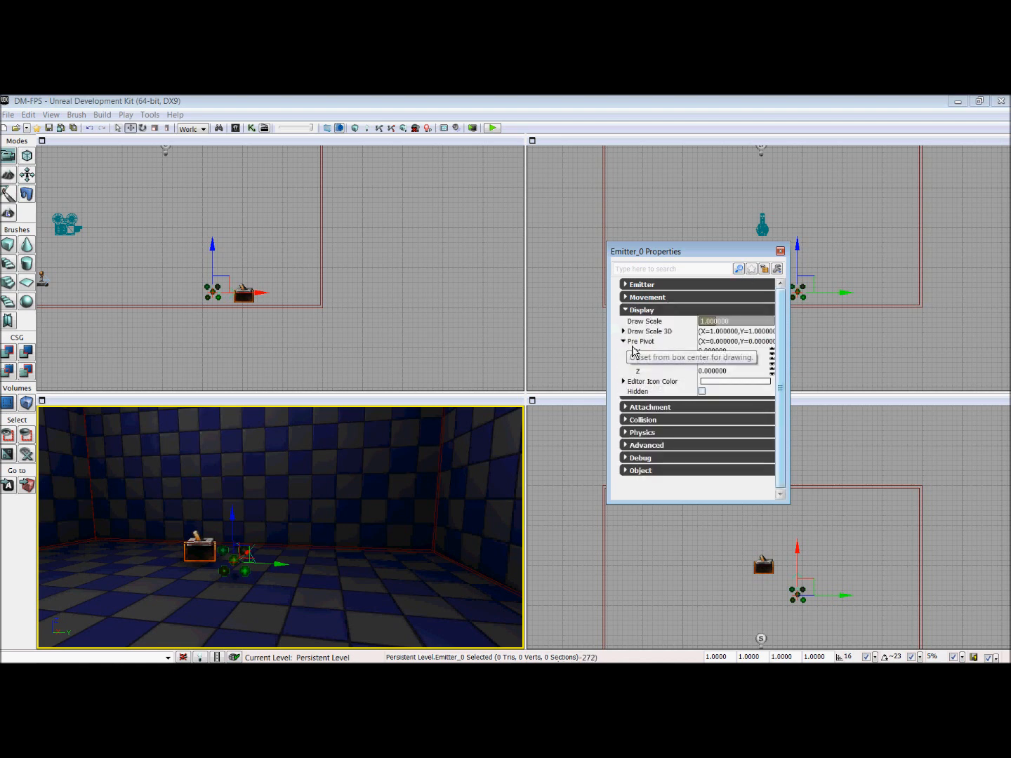
click(750, 352)
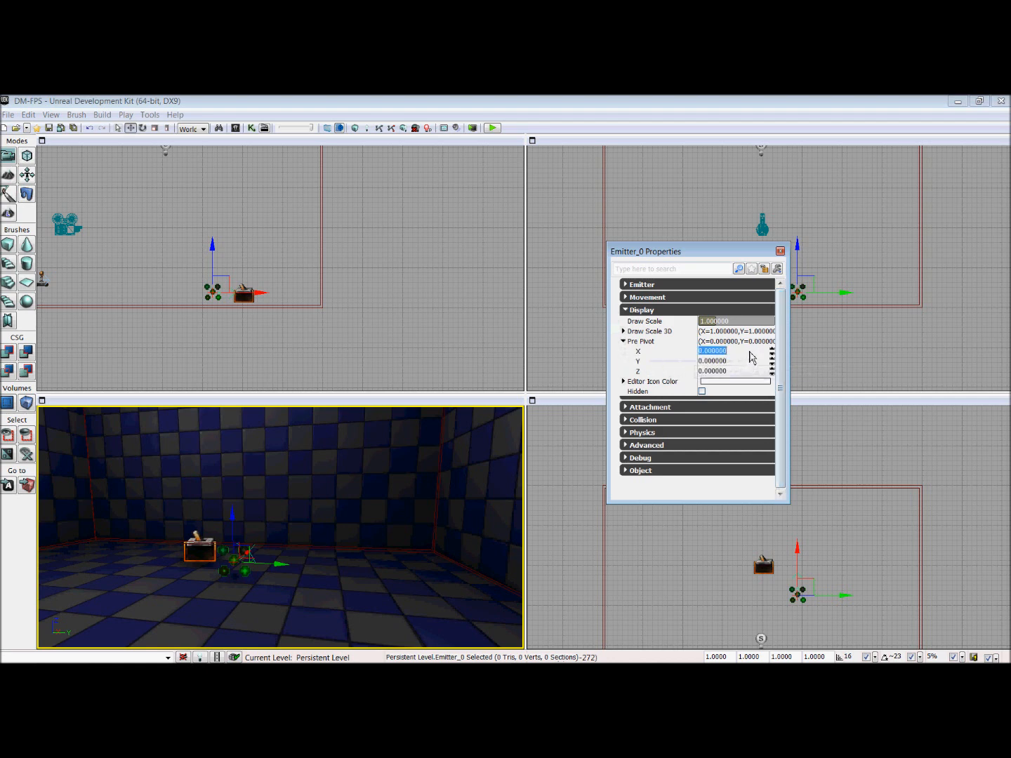
text(-96)
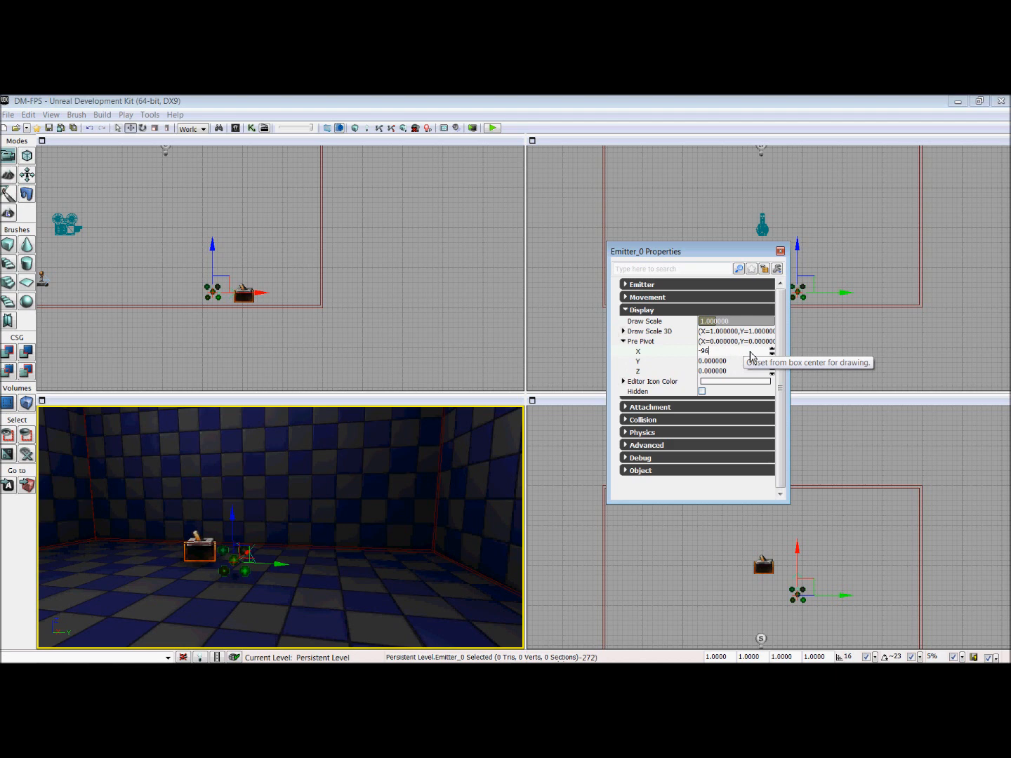
key(Return)
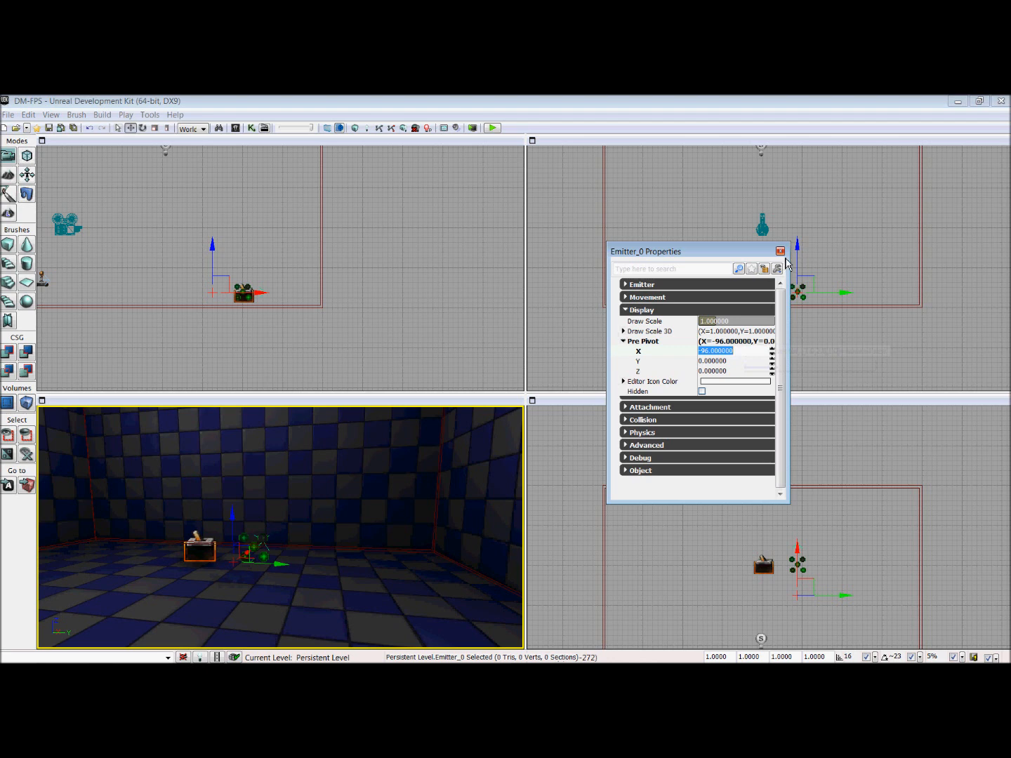
Step: Move the emitter about -112 units along Y so its icon sits over the trigger, and close its properties
click(819, 586)
drag(818, 586, 785, 586)
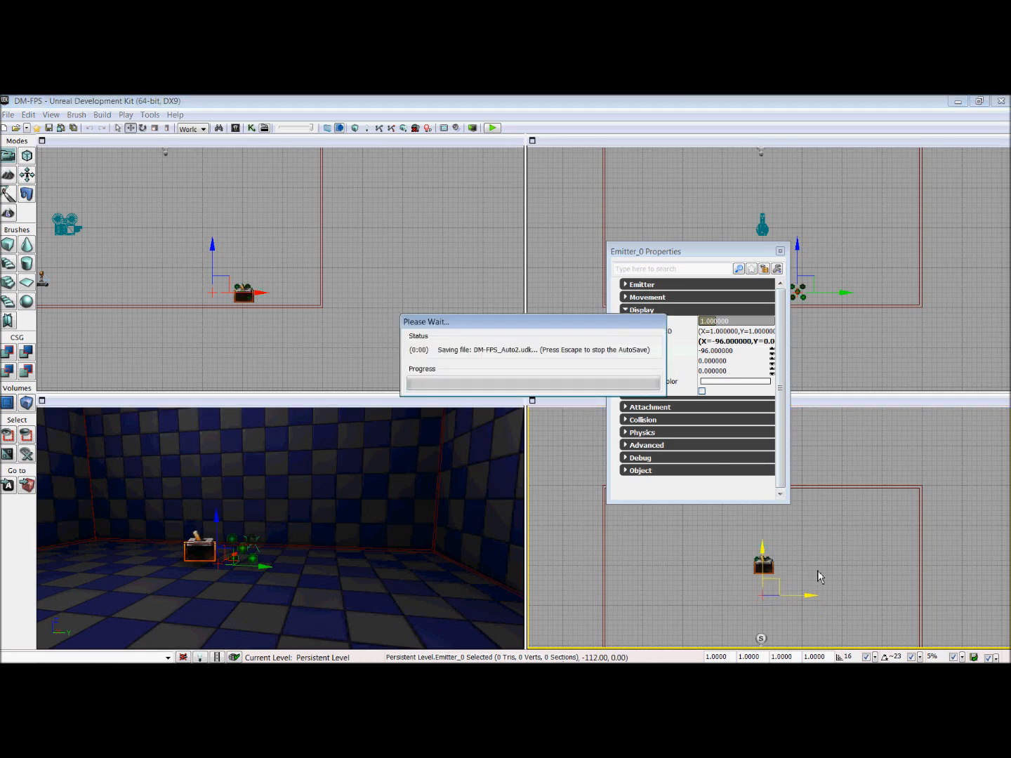
scroll(835, 566, up, 3)
drag(834, 558, 834, 534)
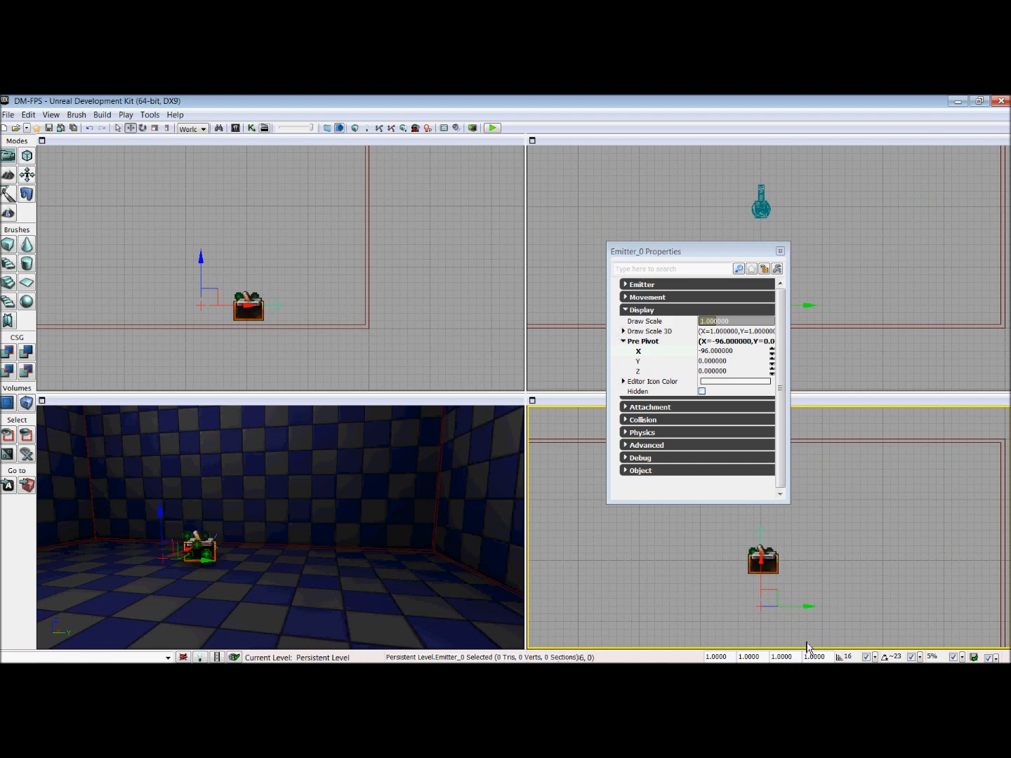
scroll(860, 559, down, 2)
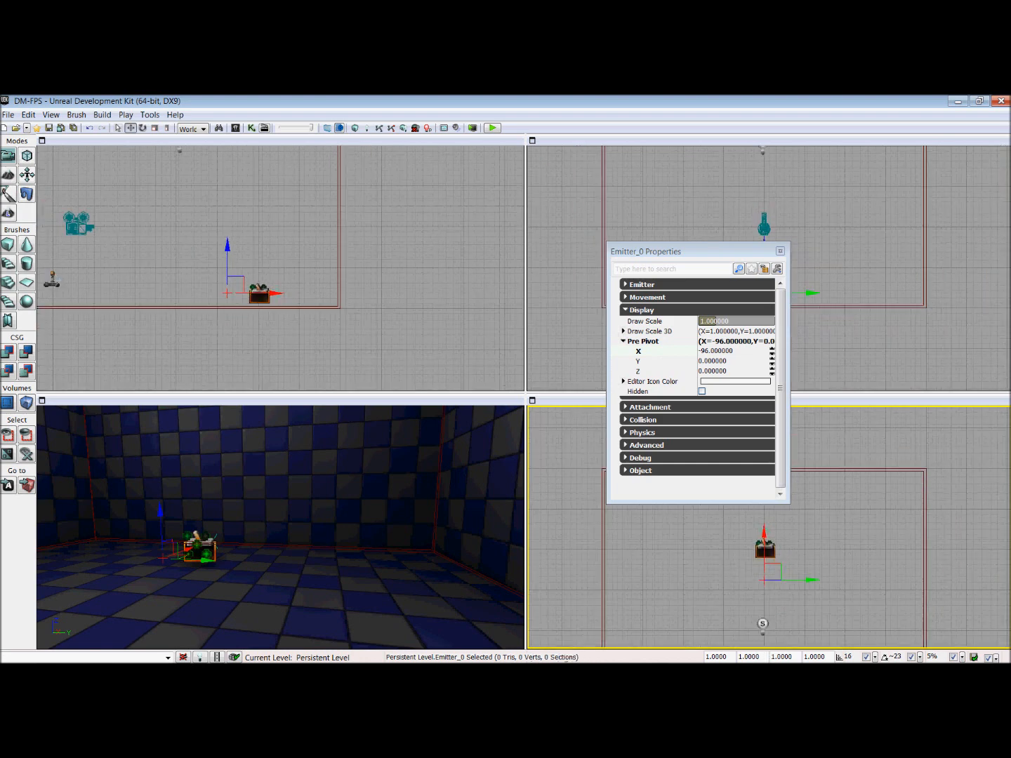
drag(708, 261, 690, 247)
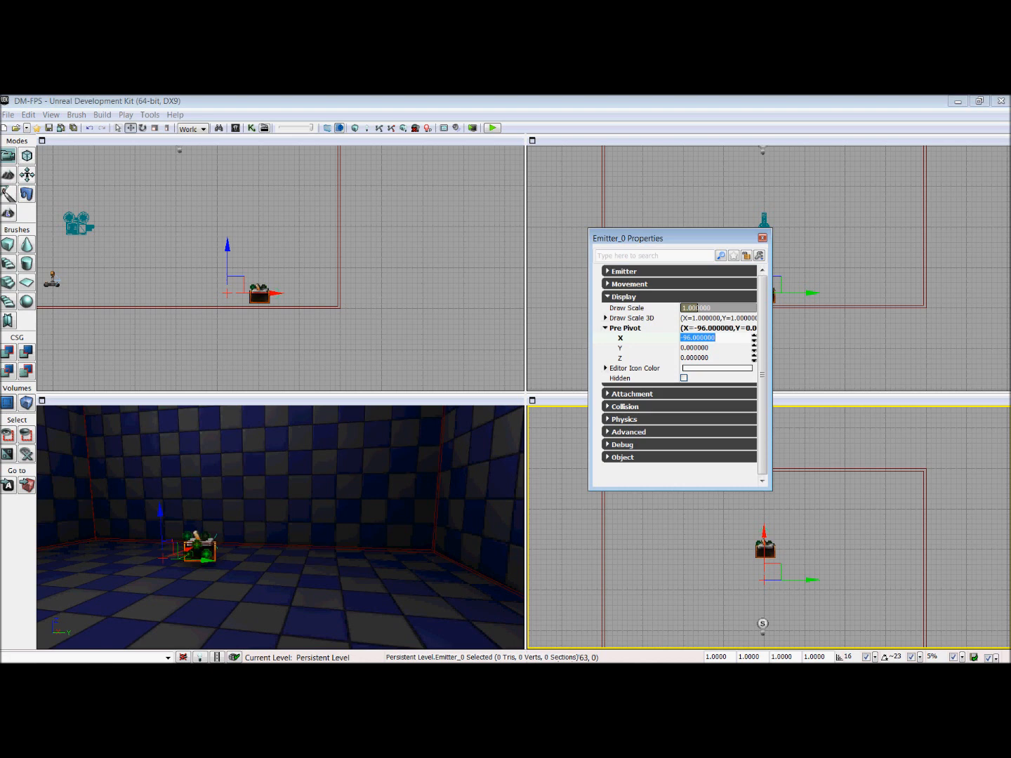
click(762, 239)
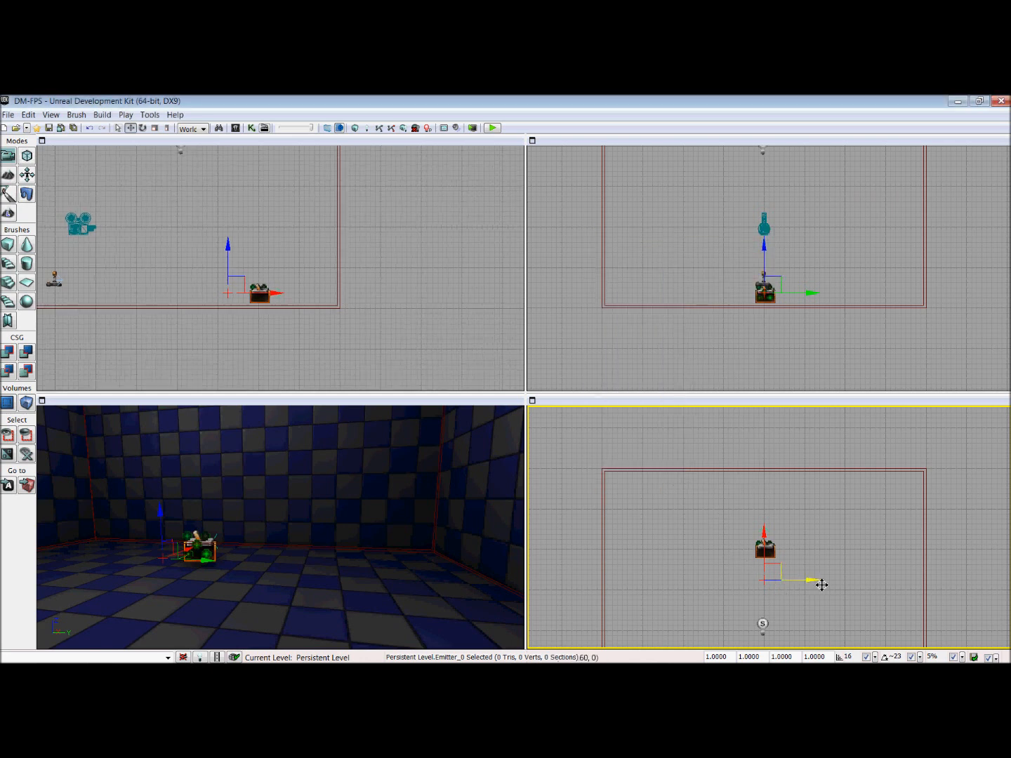
Step: Duplicate the emitter to a spot outside the room, undo the extra copy, and shift the remaining duplicate farther from the wall
drag(821, 585, 572, 581)
drag(699, 575, 820, 559)
alt+drag(695, 564, 663, 564)
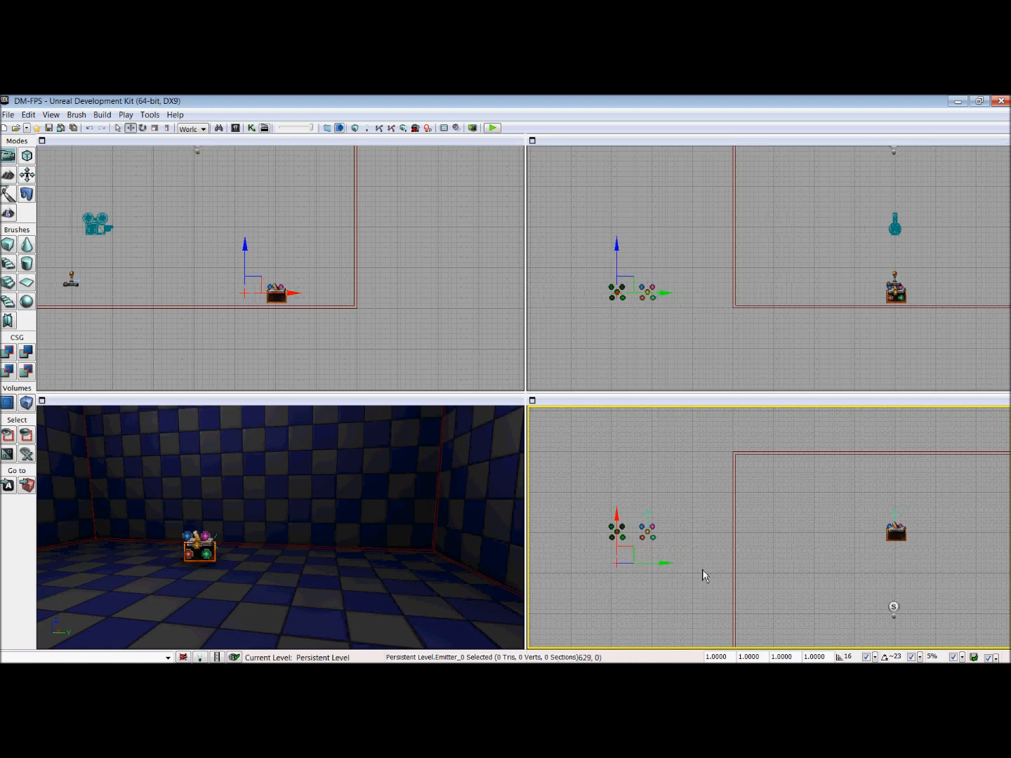
key(ctrl+z)
drag(704, 568, 654, 578)
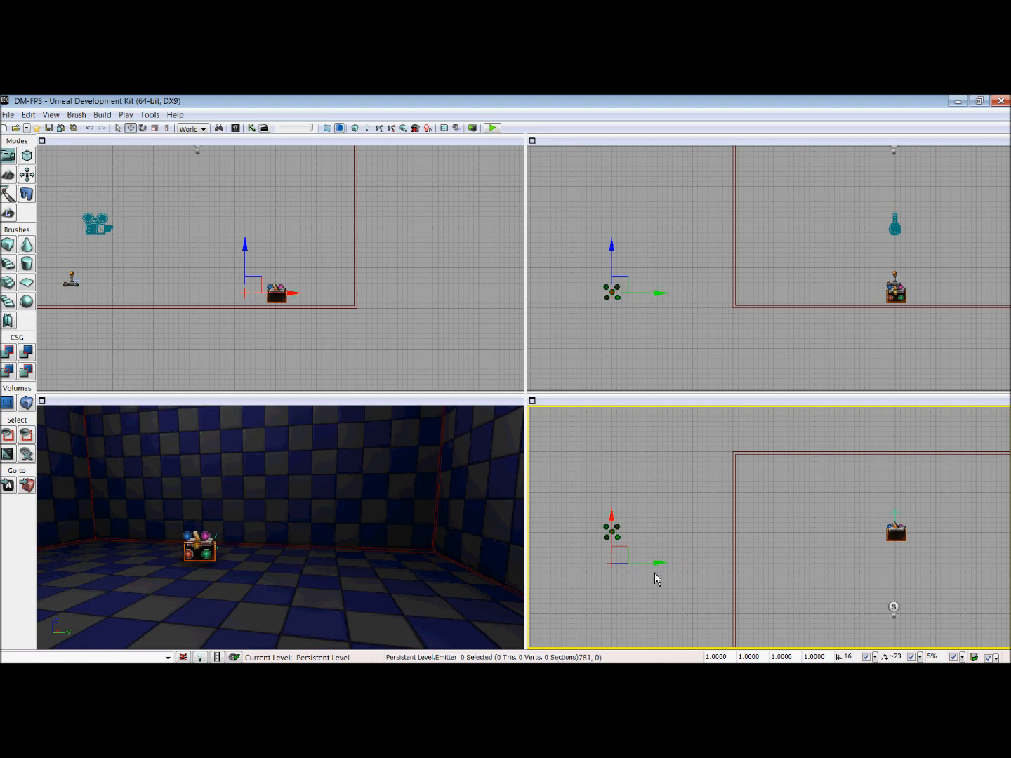
Step: Add a PointLightMovable actor on the room floor near the trigger and close the actor class browser
drag(402, 602, 375, 625)
right_drag(375, 625, 376, 597)
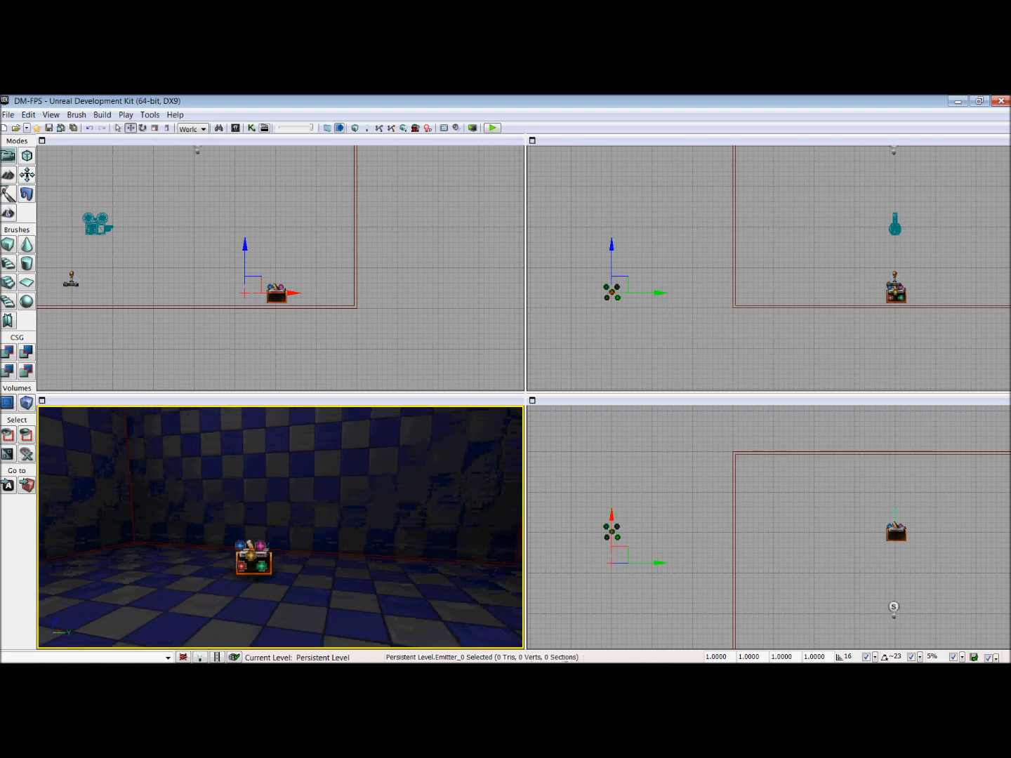
drag(376, 597, 413, 605)
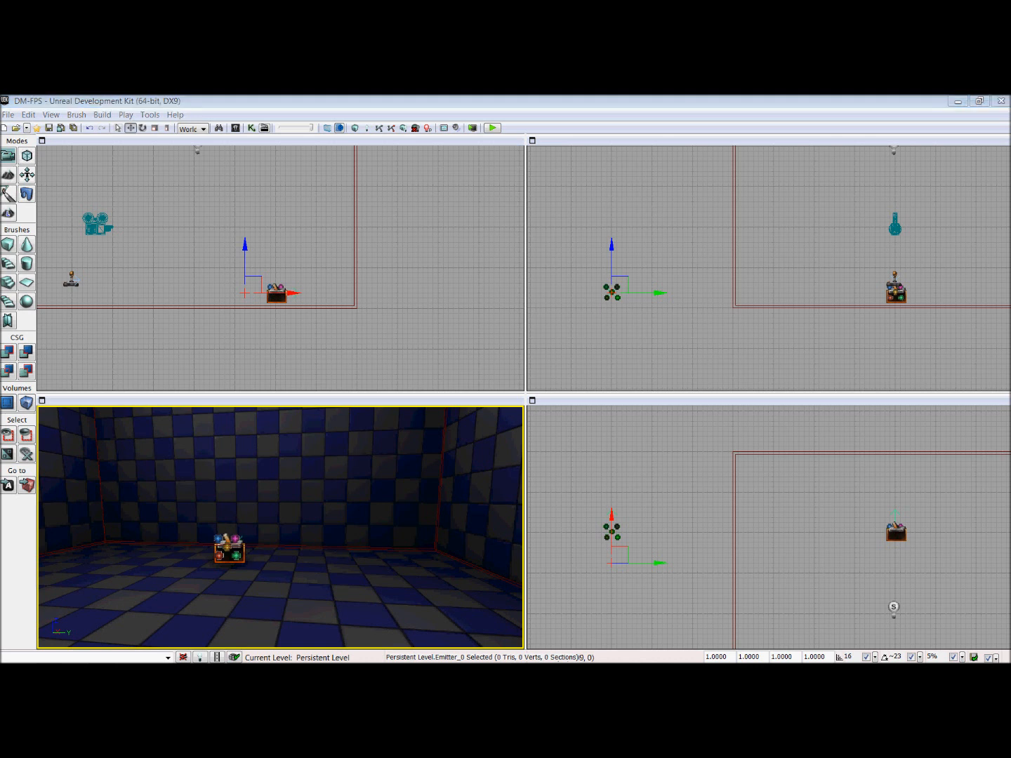
drag(367, 610, 344, 593)
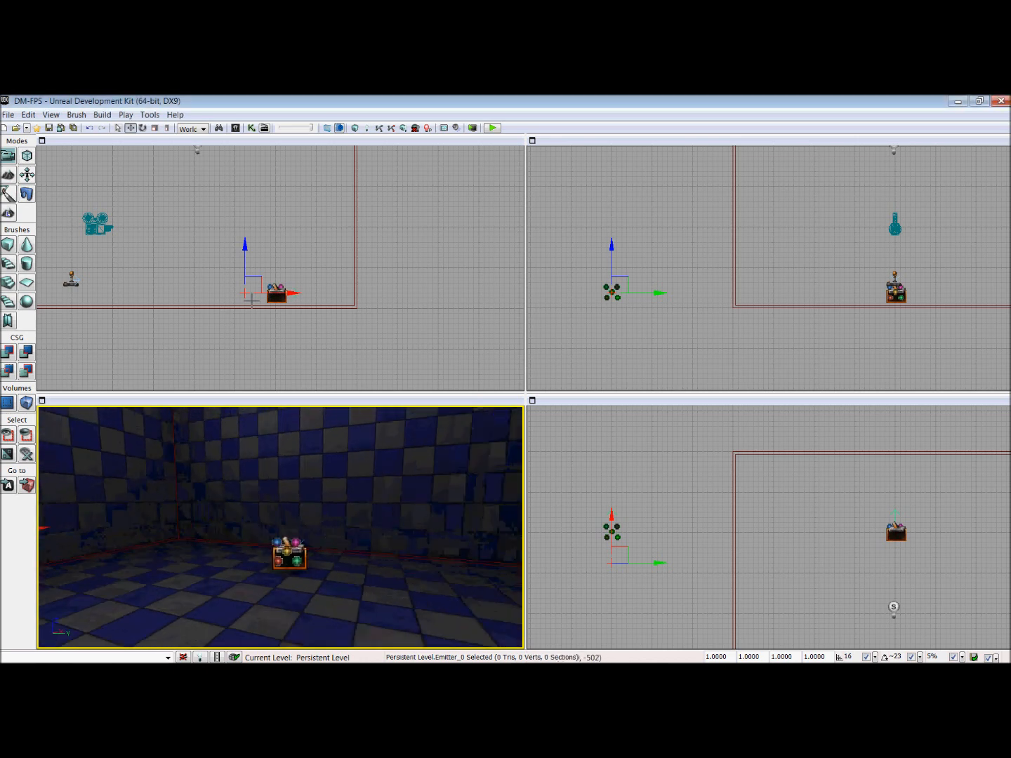
click(237, 129)
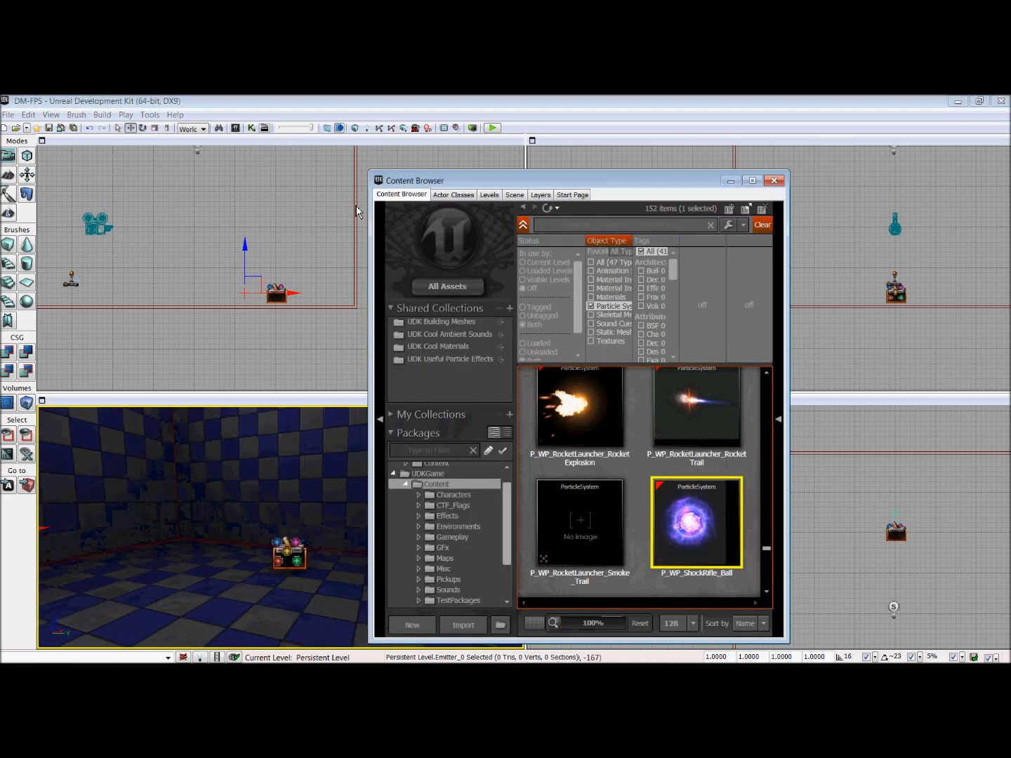
click(448, 205)
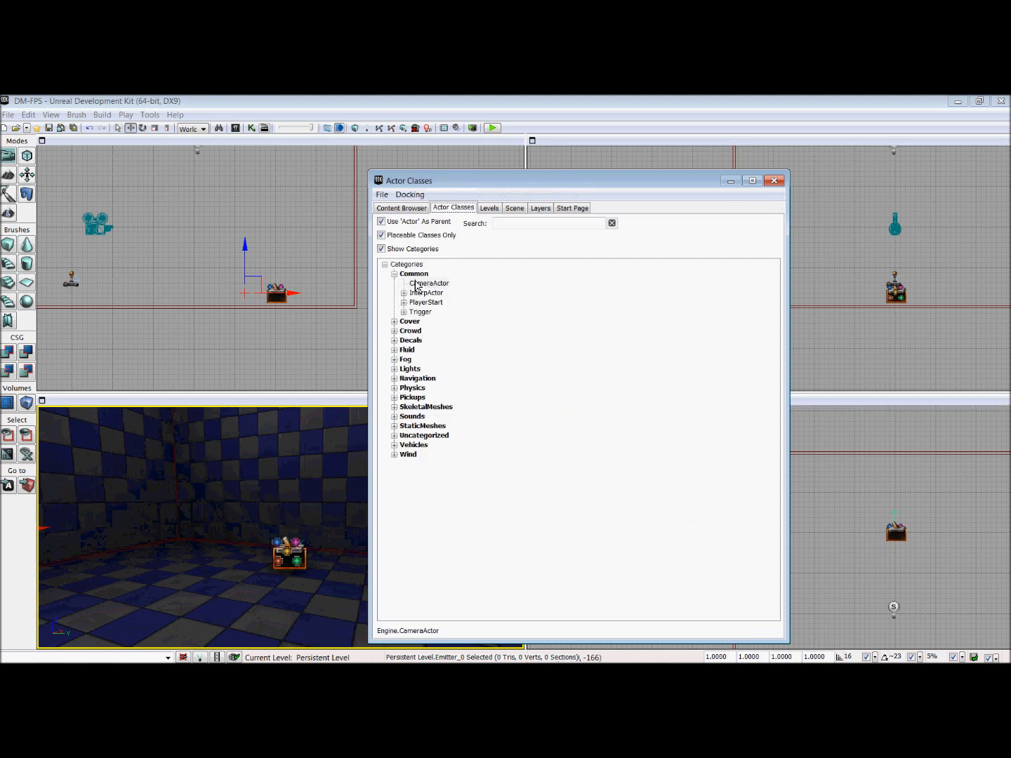
click(395, 369)
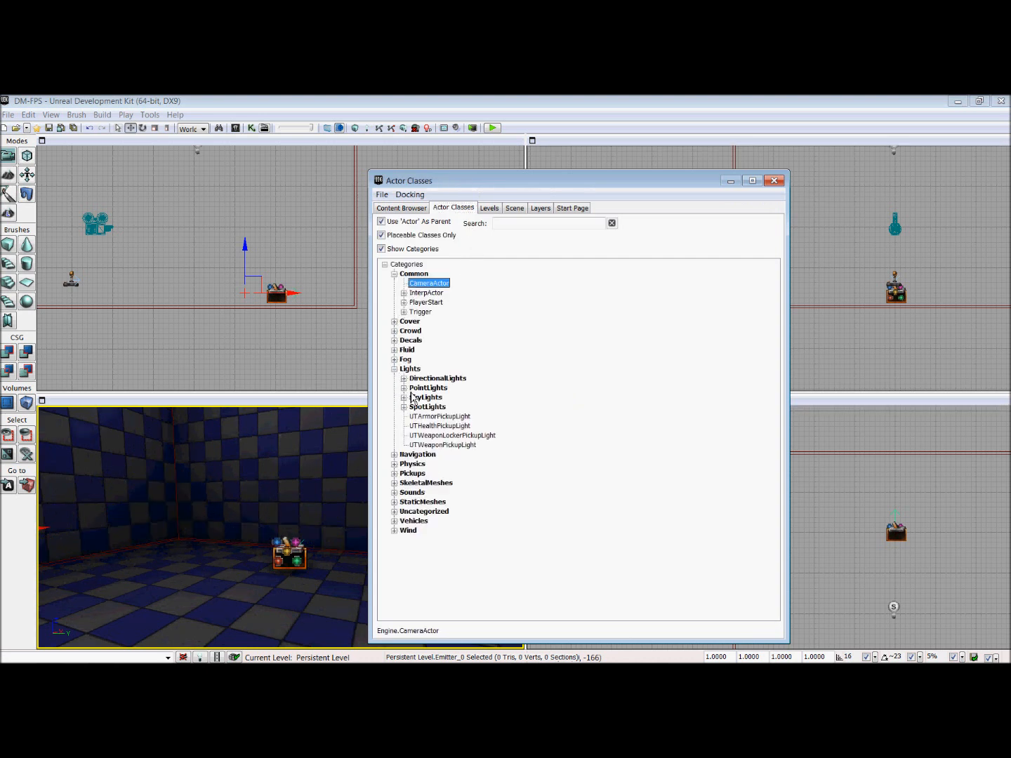
click(404, 388)
click(434, 419)
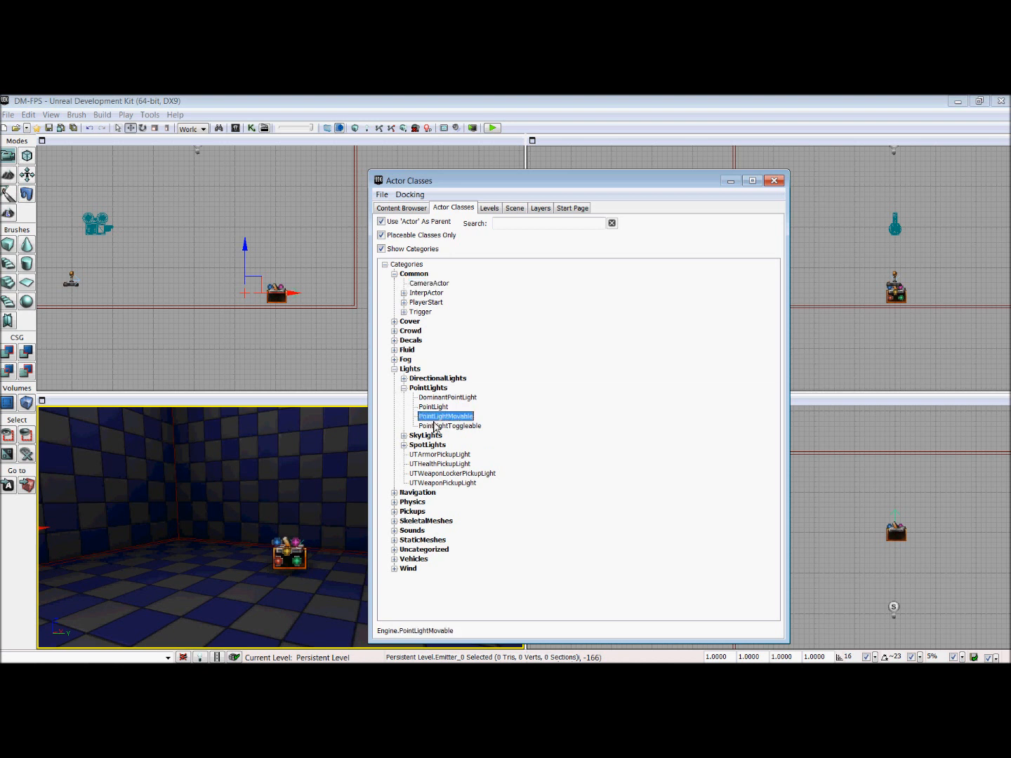
right_click(242, 592)
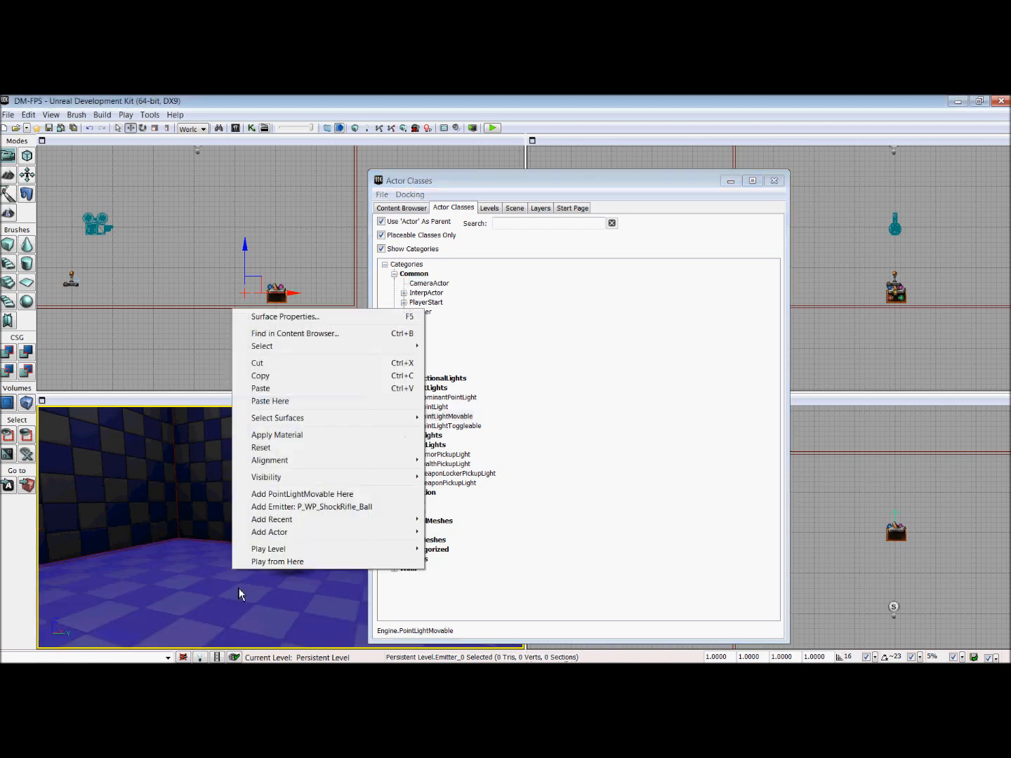
click(307, 495)
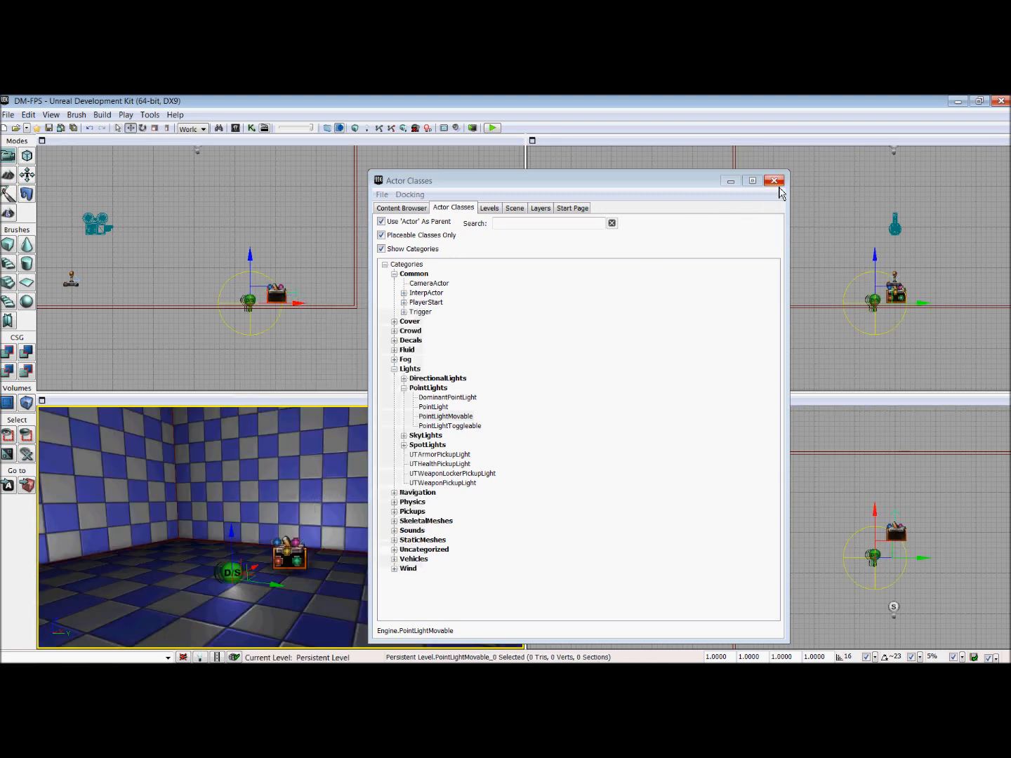
click(775, 182)
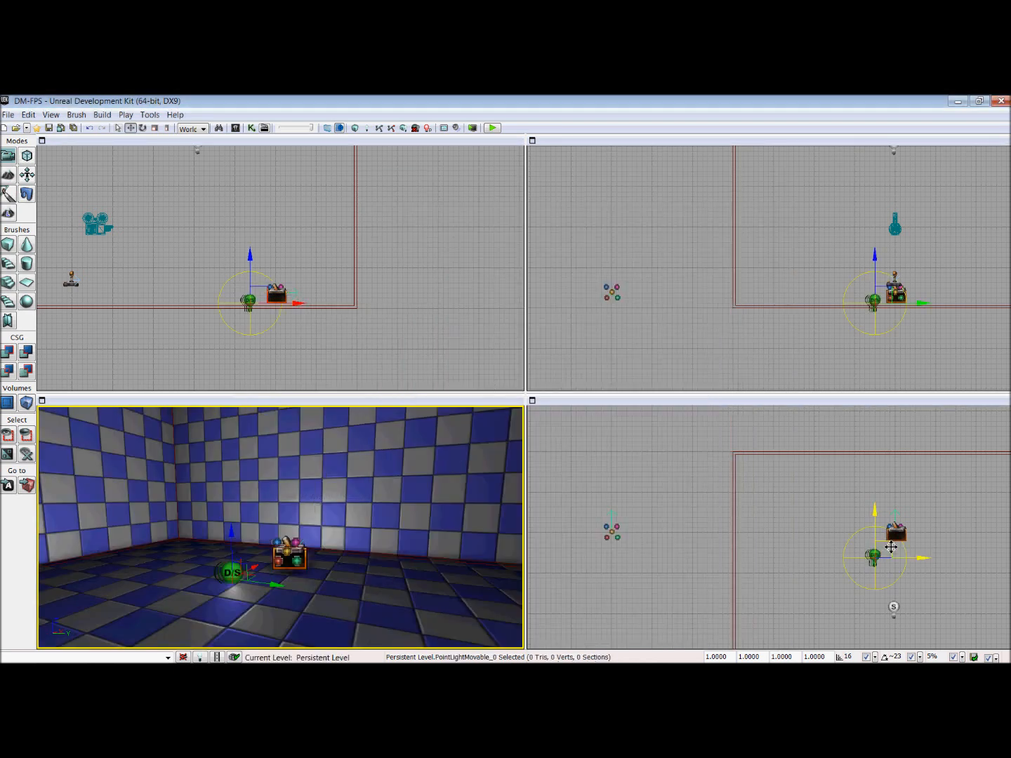
Step: Move the new light over the emitter icon at the trigger and raise it slightly above the floor
drag(892, 548, 910, 521)
drag(913, 522, 912, 522)
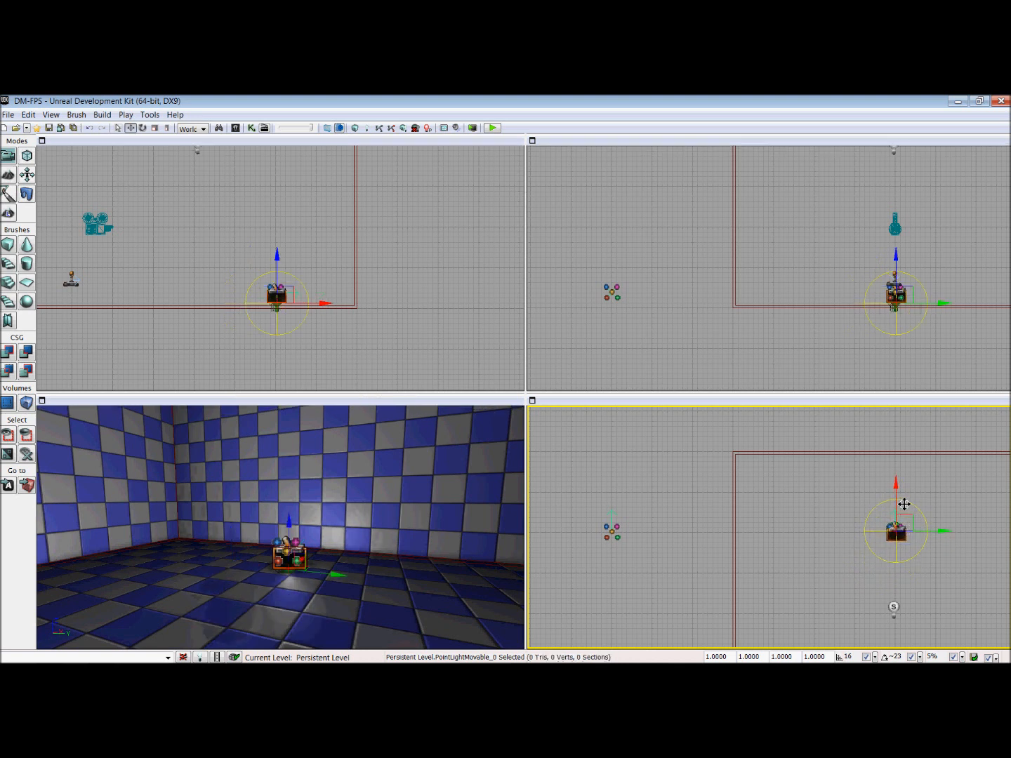
drag(919, 295, 920, 287)
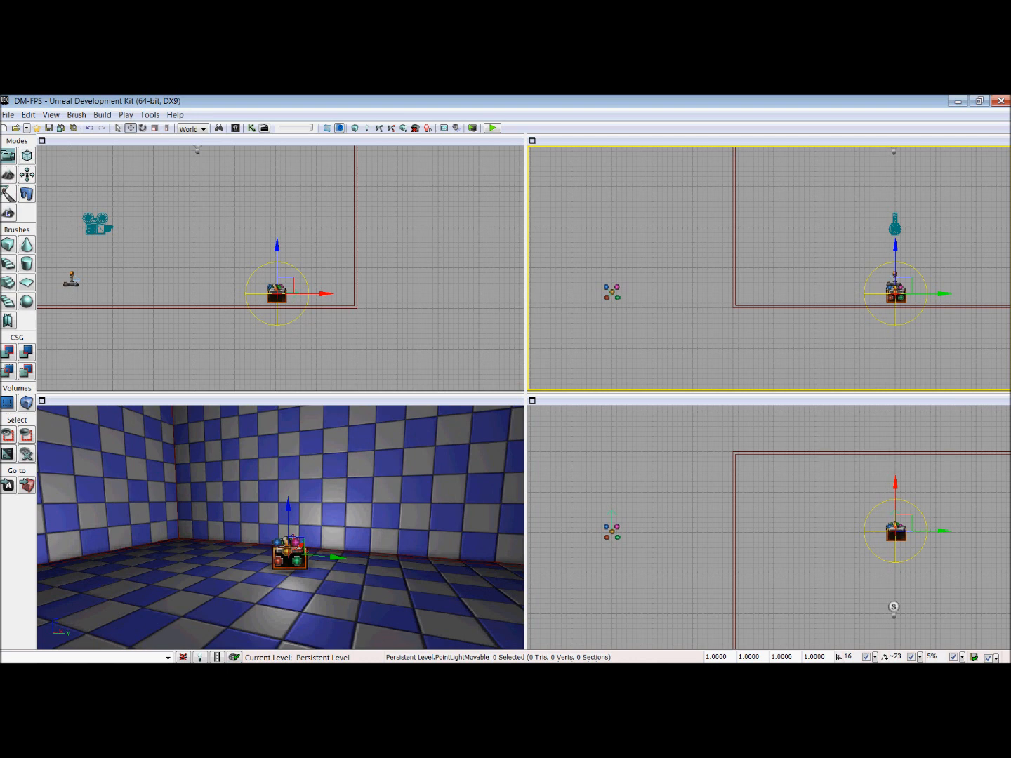
Step: Set the movable point light's Brightness to 0.5 in its properties
key(F4)
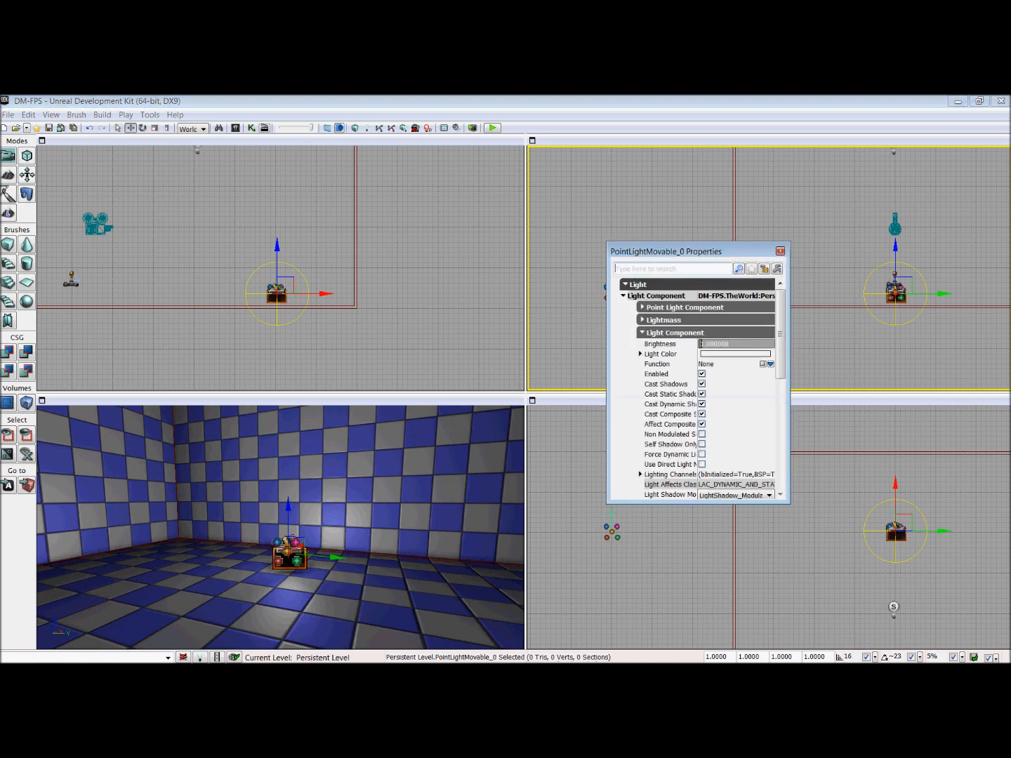
click(737, 346)
text(.5)
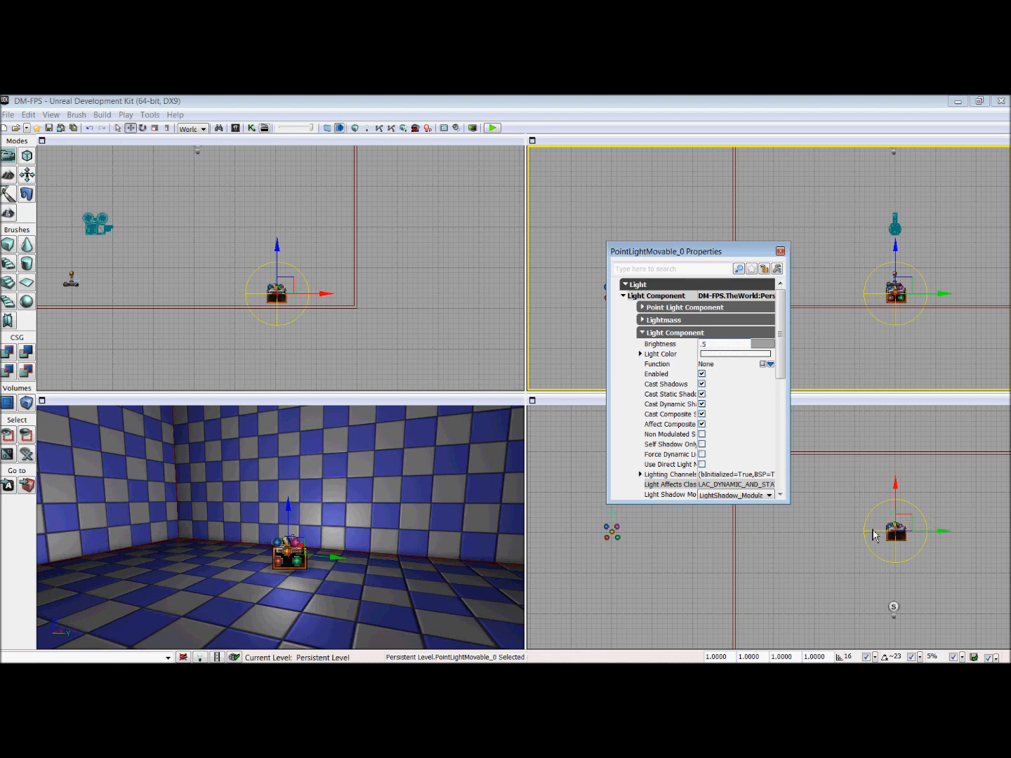
key(Return)
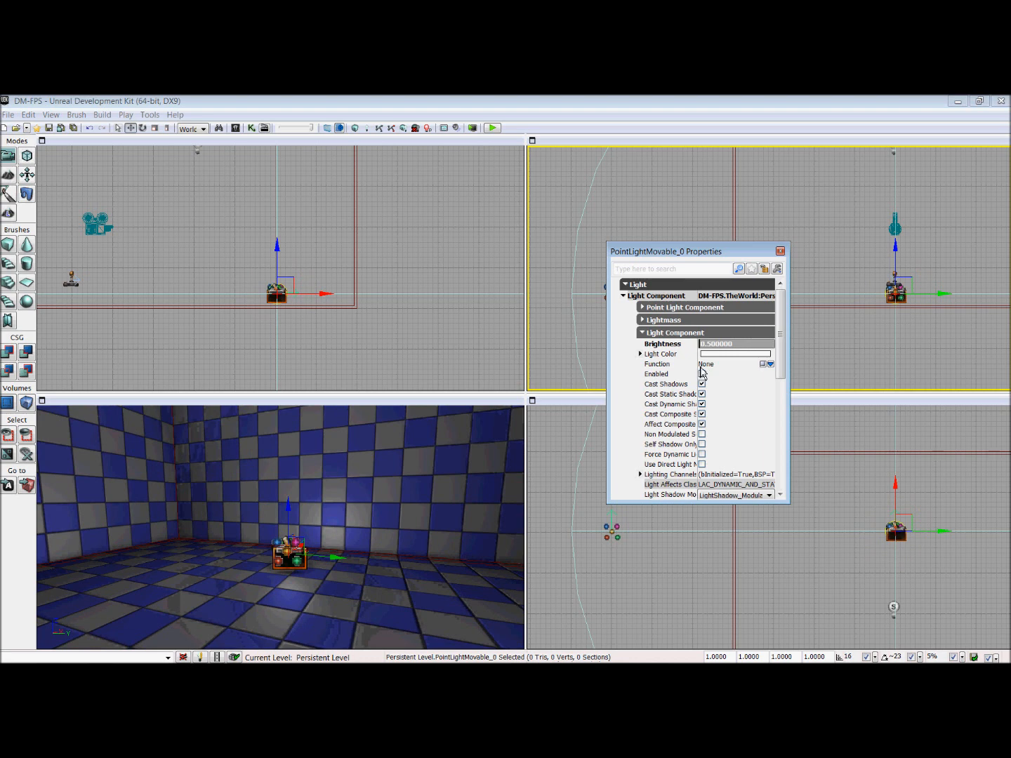
Step: Set the movable light's movement physics to PHYS_Interpolating and close its properties
click(675, 332)
click(652, 288)
click(645, 311)
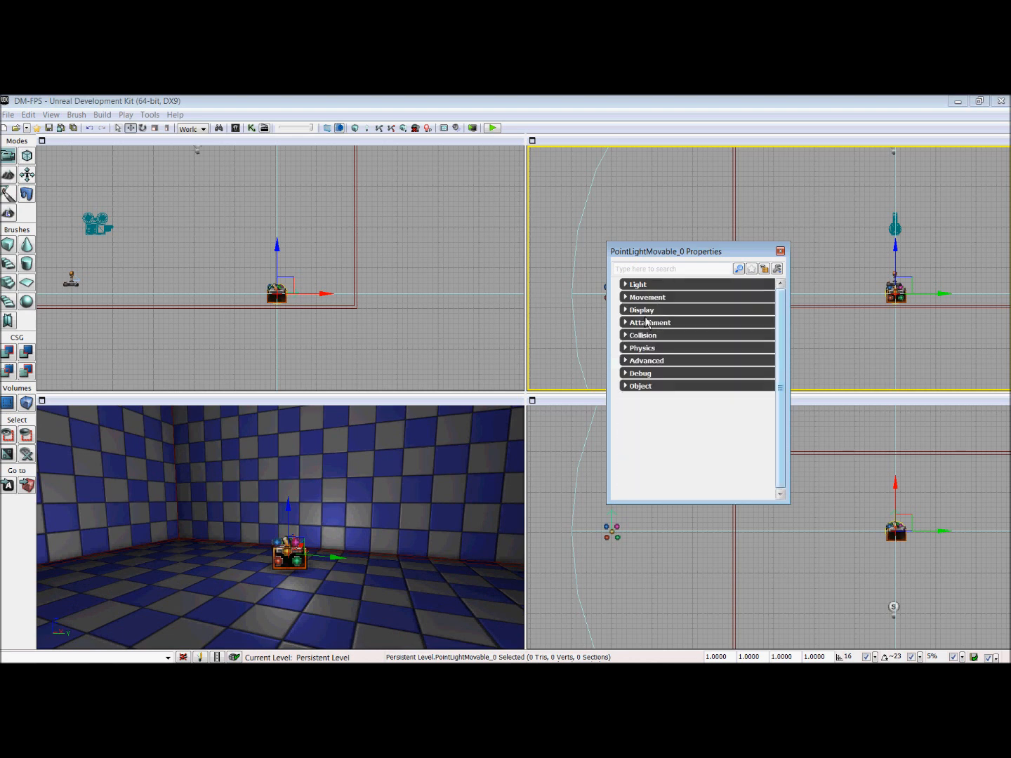
click(642, 297)
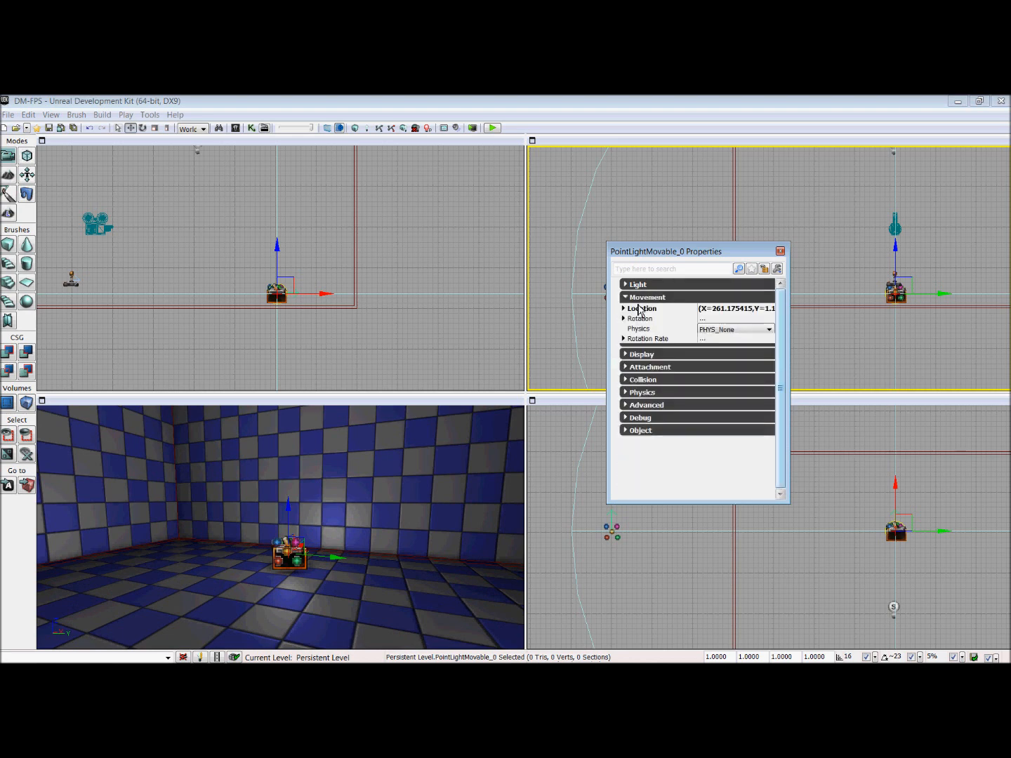
click(737, 330)
click(728, 379)
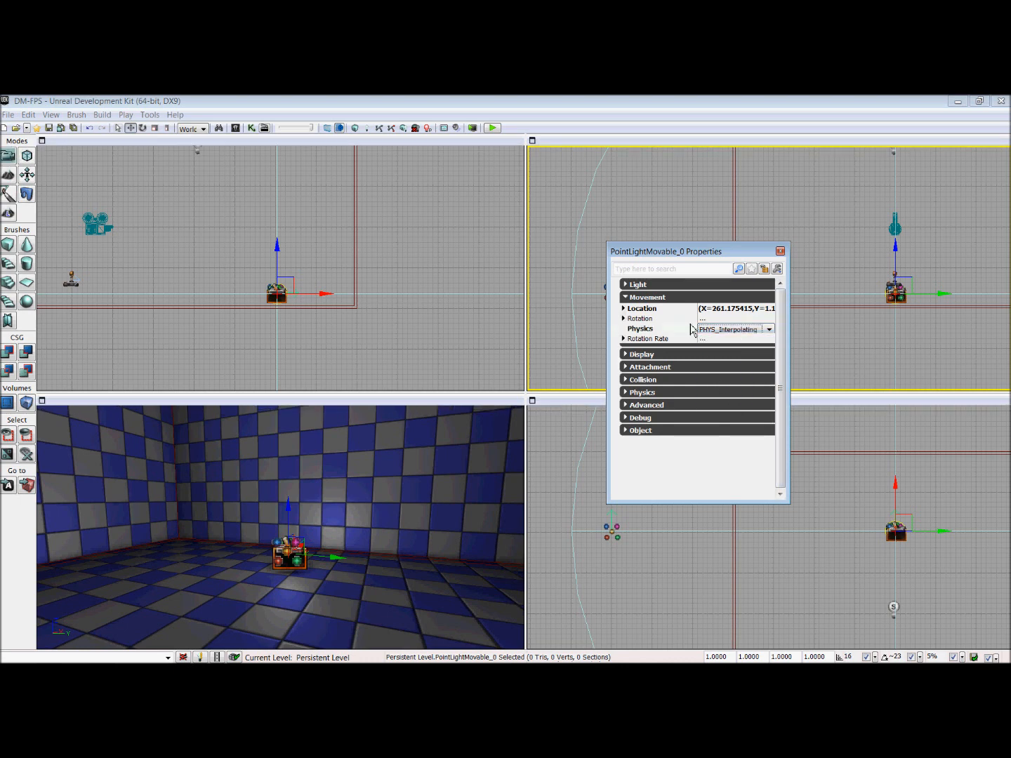
click(780, 252)
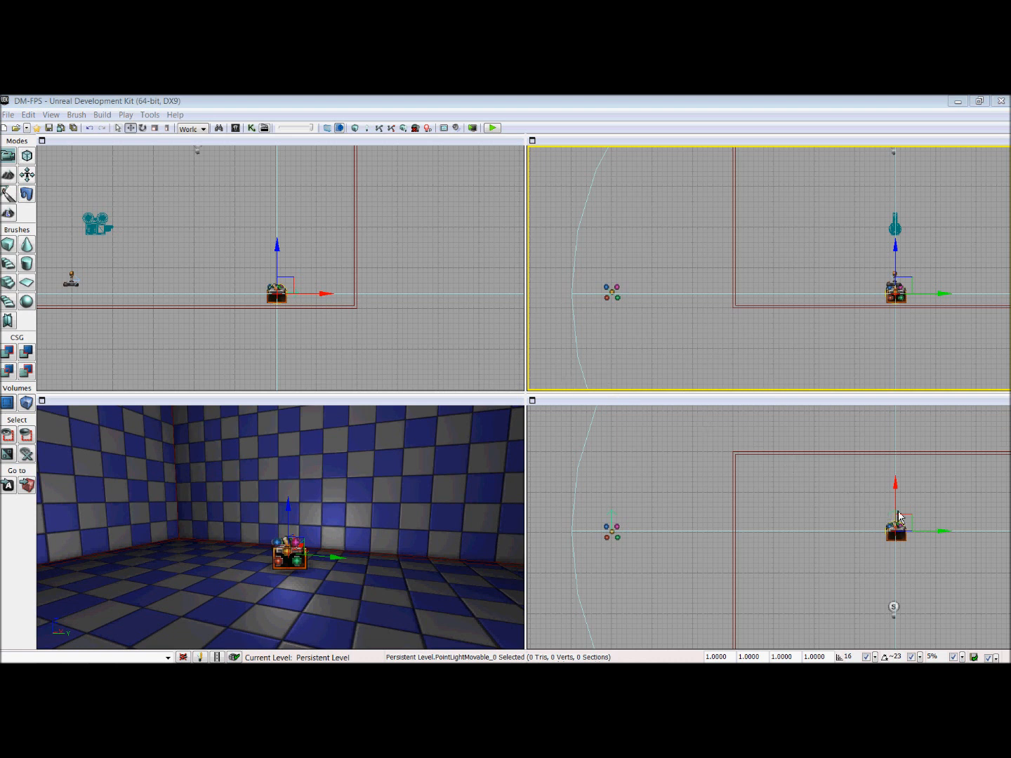
Step: Duplicate the light over to the emitter outside the room and offset that light along X from the emitter icon
drag(943, 534, 661, 531)
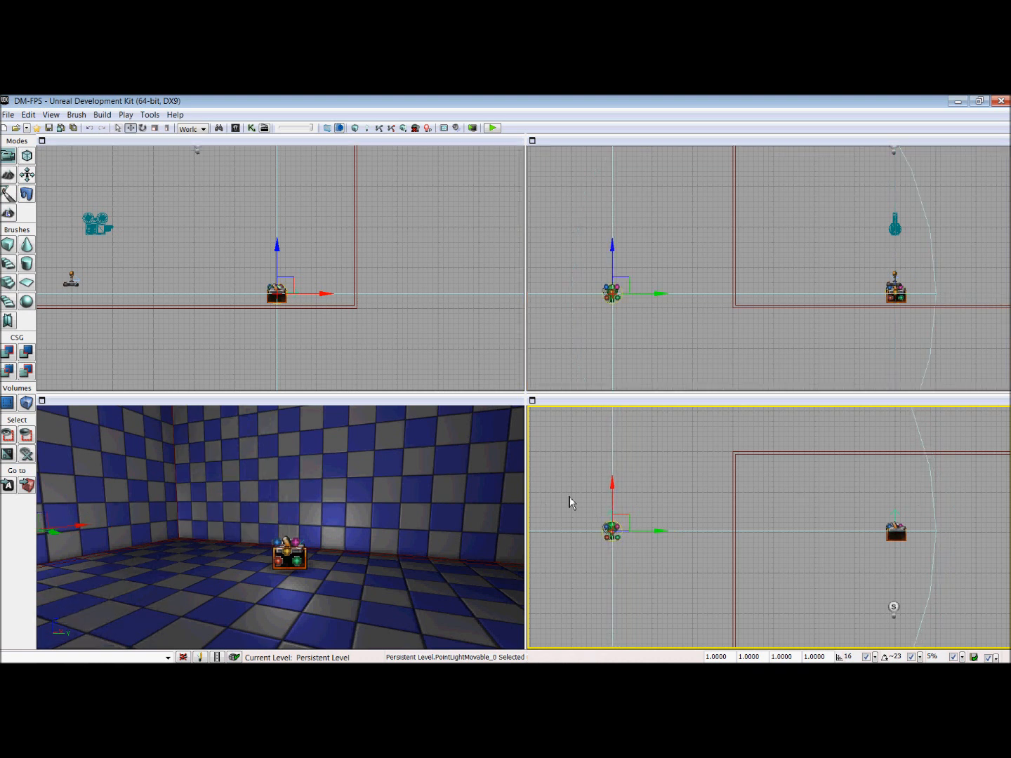
drag(617, 490, 614, 460)
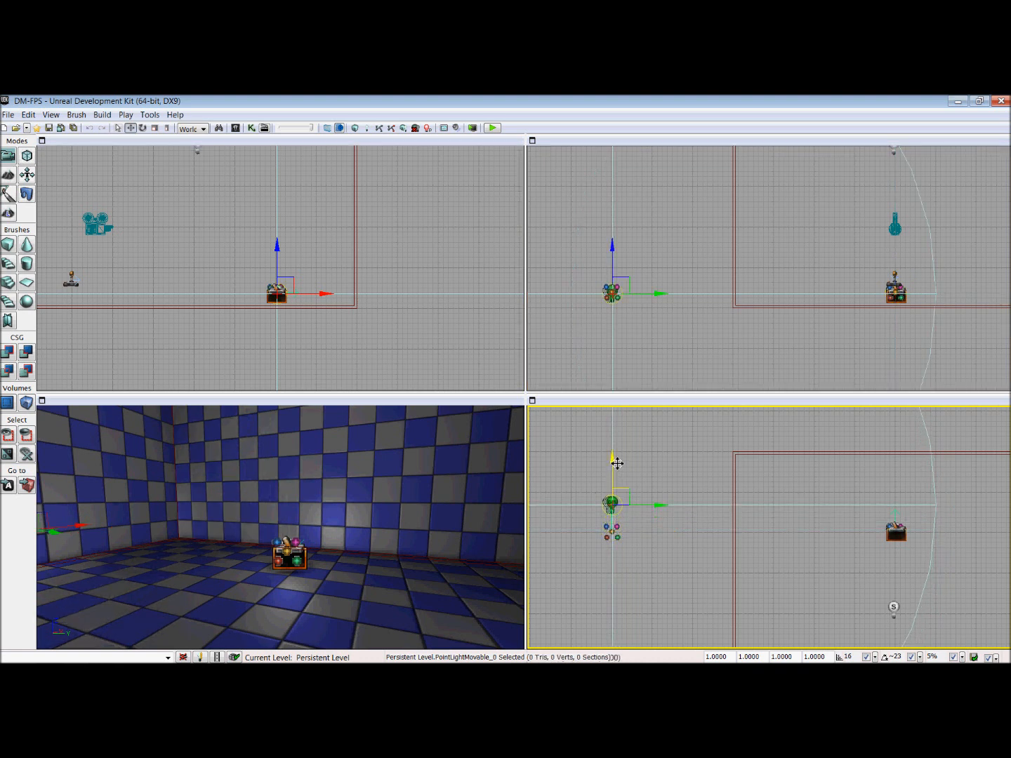
Step: Spread the overlapping actors in the room along X, moving the trigger and the light to opposite sides of the emitter icon
mouse_move(422, 605)
mouse_down()
mouse_move(425, 555)
mouse_move(464, 545)
mouse_move(443, 491)
mouse_move(412, 610)
mouse_up()
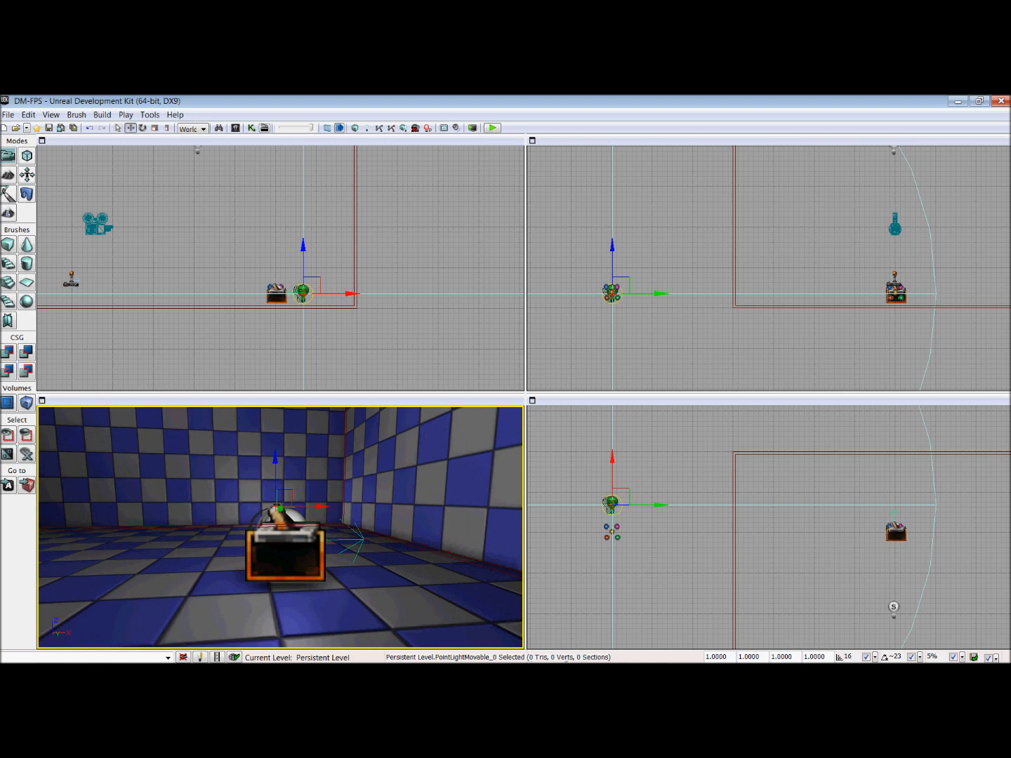
click(322, 577)
drag(336, 549, 245, 563)
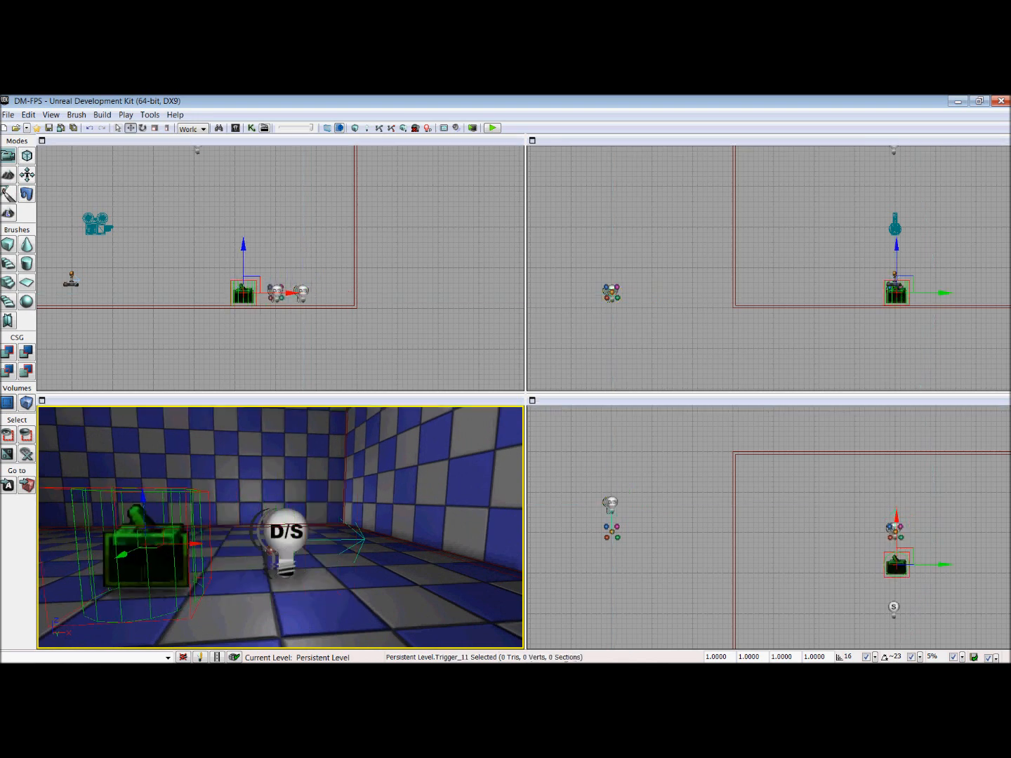
click(275, 558)
drag(334, 547, 418, 546)
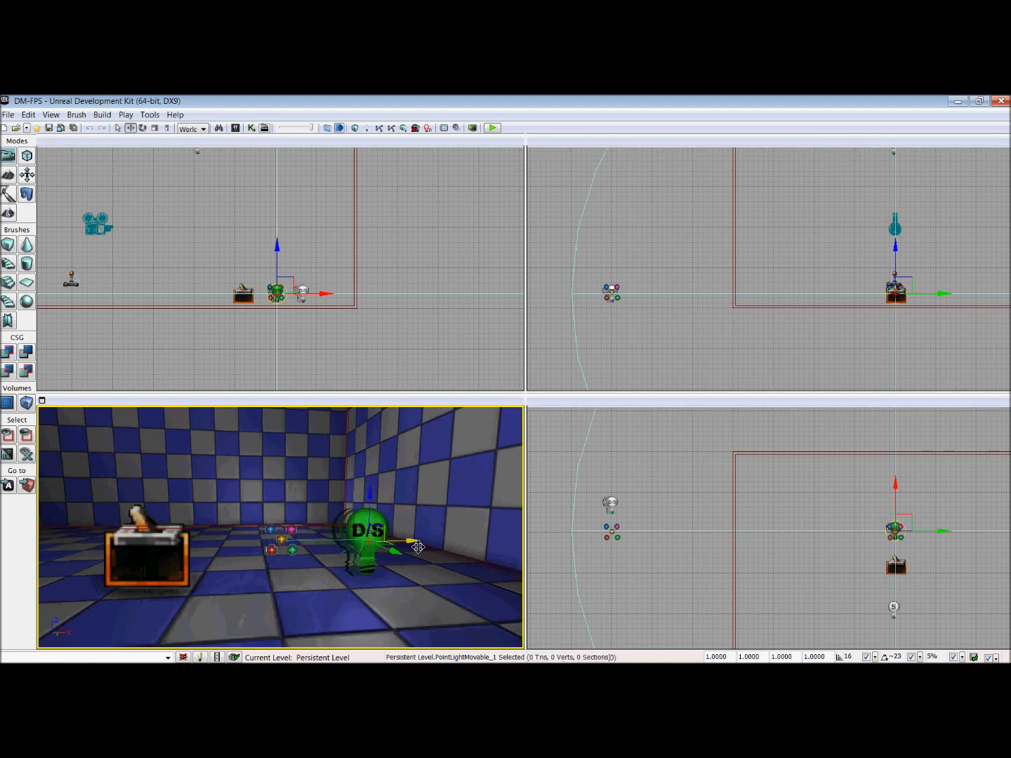
Step: With the room emitter's properties locked, set its attachment Base to the PointLightMovable beside it, and close the properties
click(292, 550)
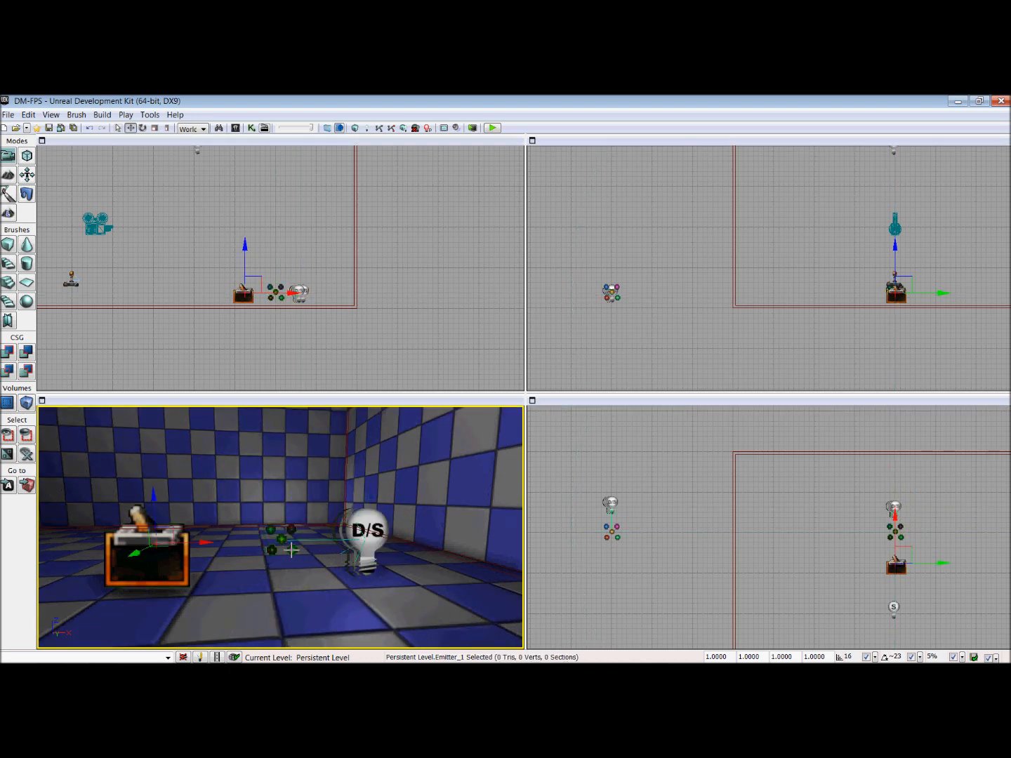
double_click(292, 550)
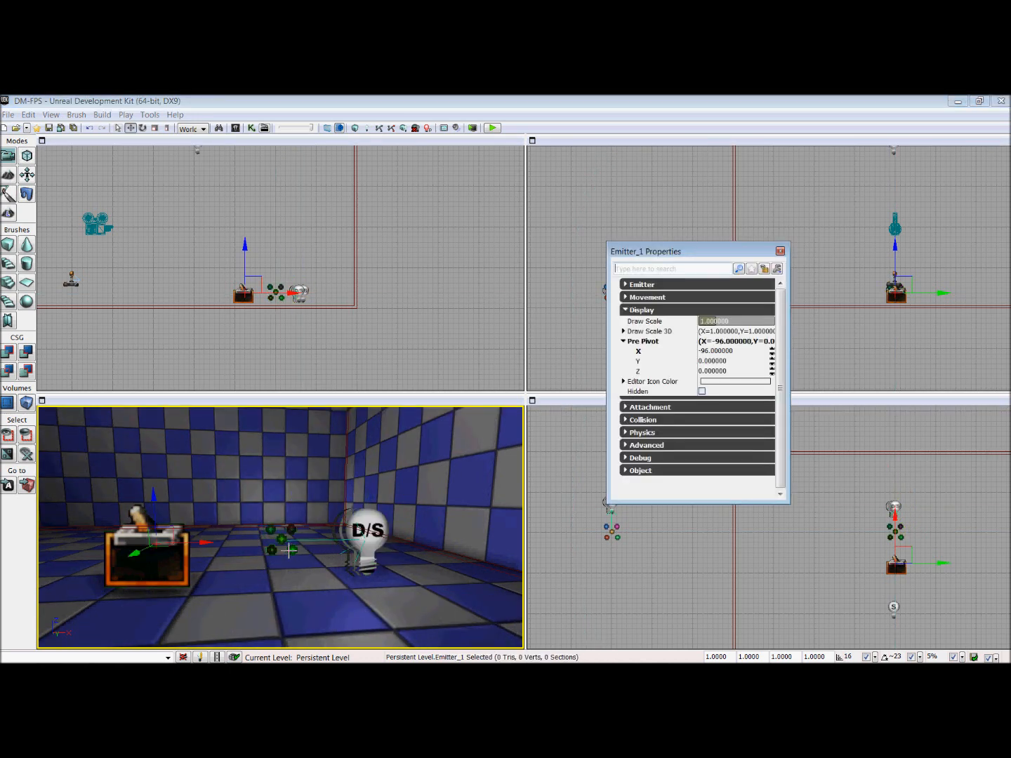
click(658, 318)
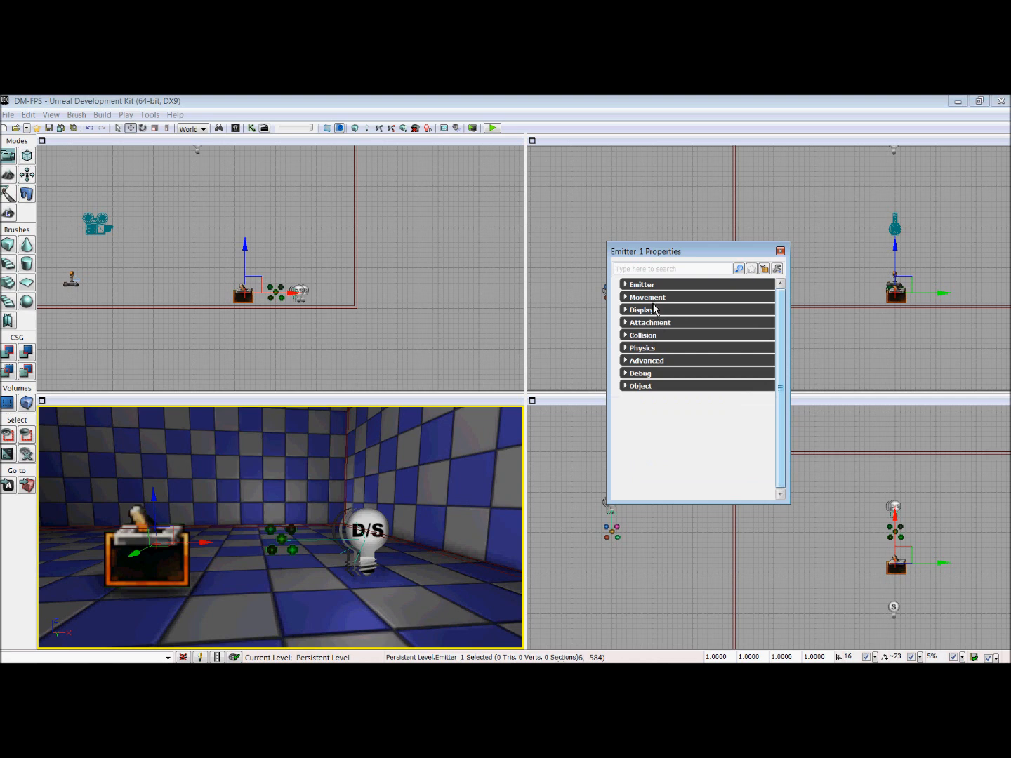
click(638, 323)
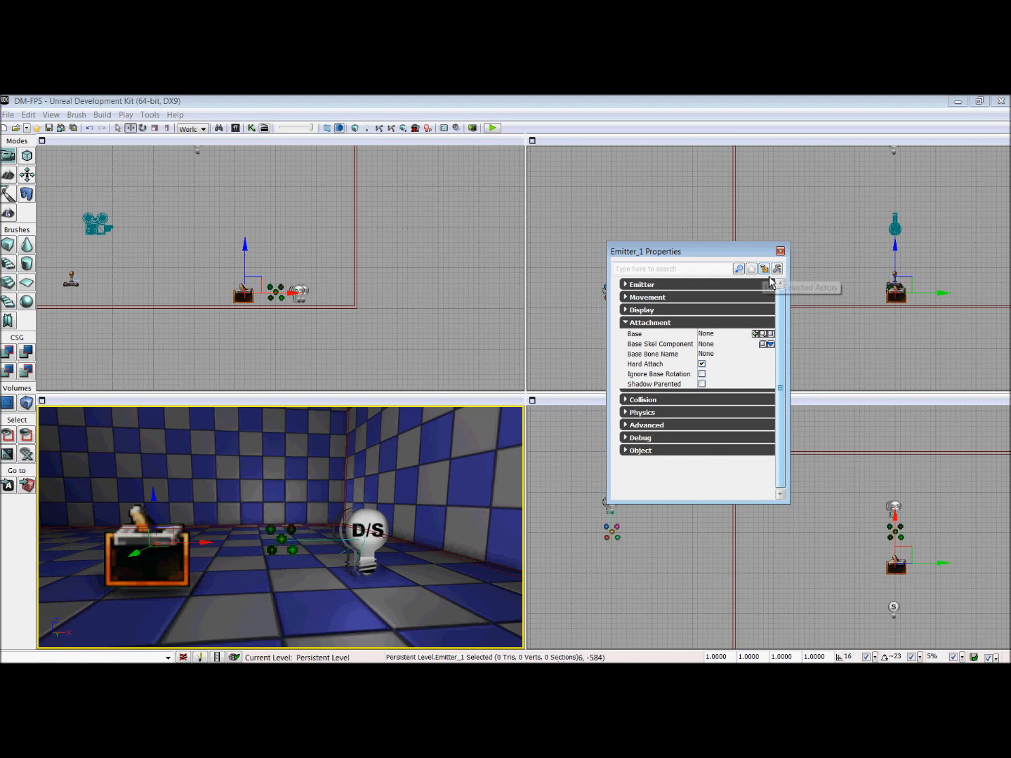
click(385, 537)
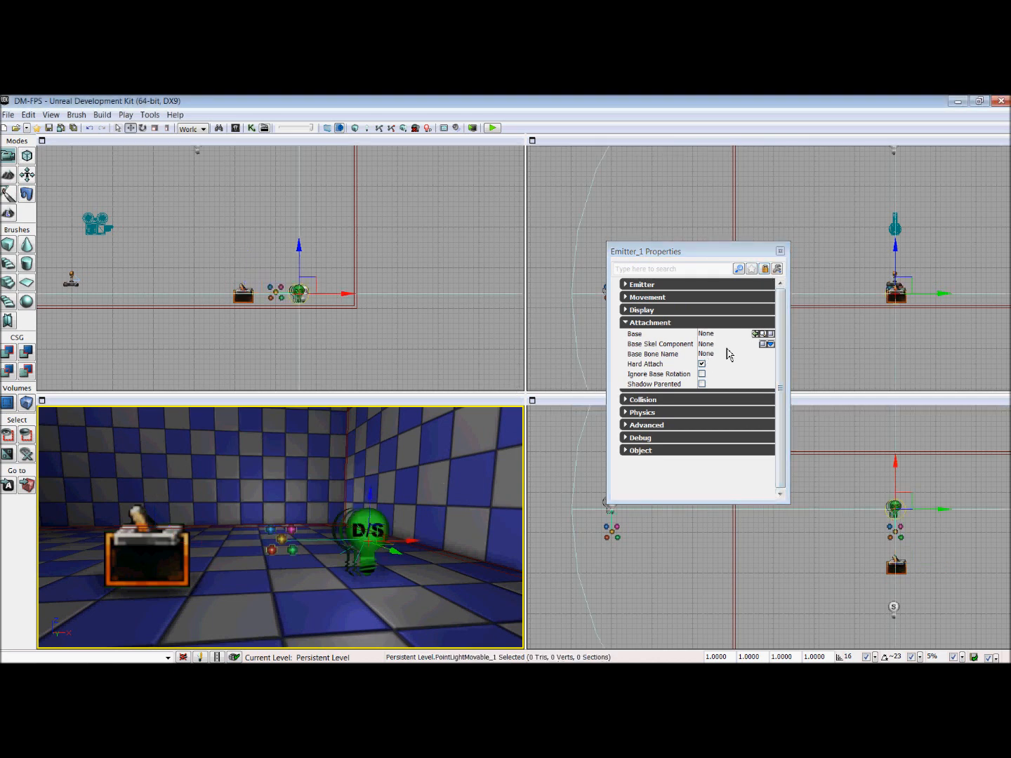
click(757, 335)
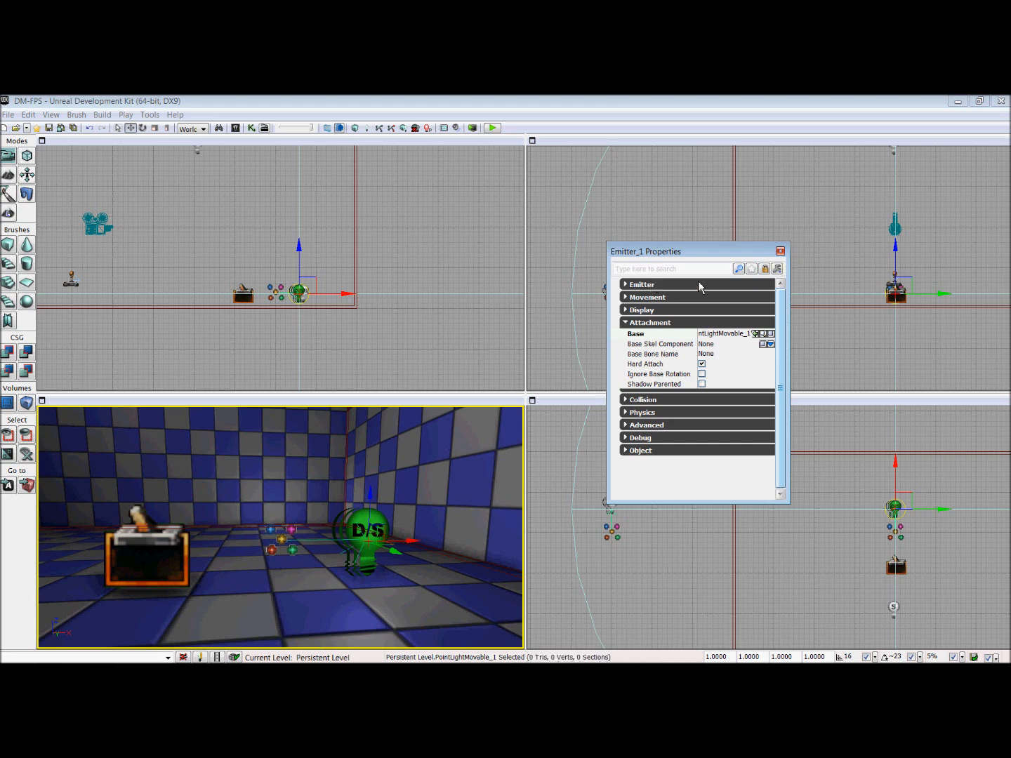
click(780, 251)
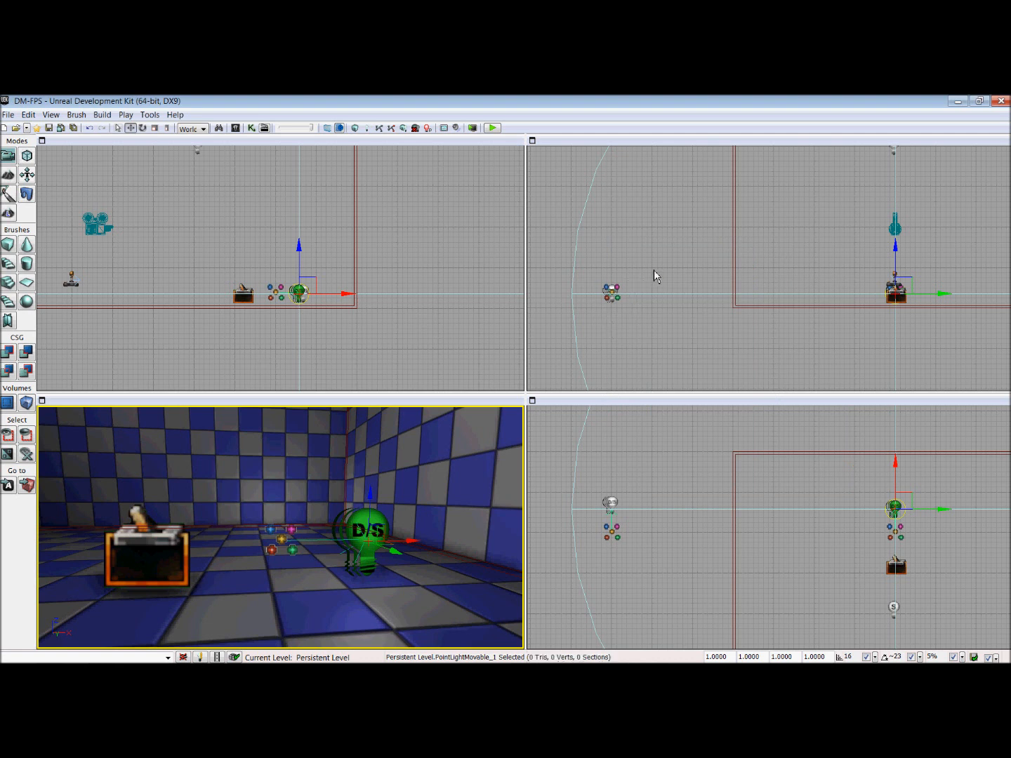
Step: Lower the outside emitter and light together below floor level, and shift the light diagonally up and away from the emitter
ctrl+alt+drag(590, 328, 613, 296)
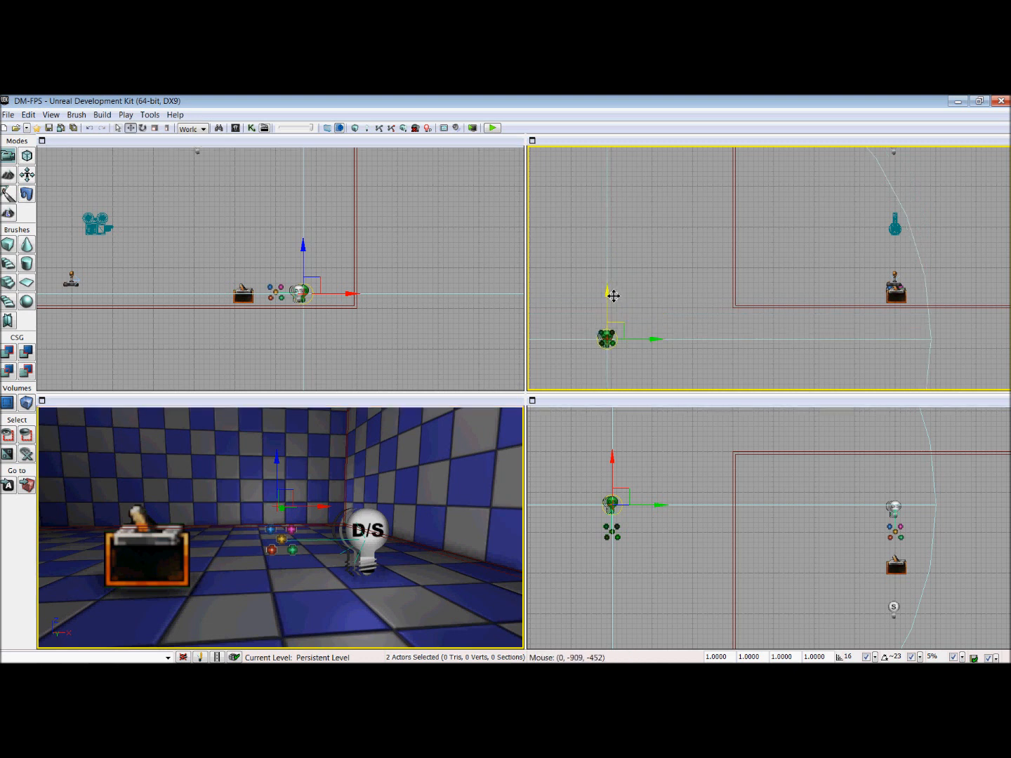
click(638, 347)
click(612, 349)
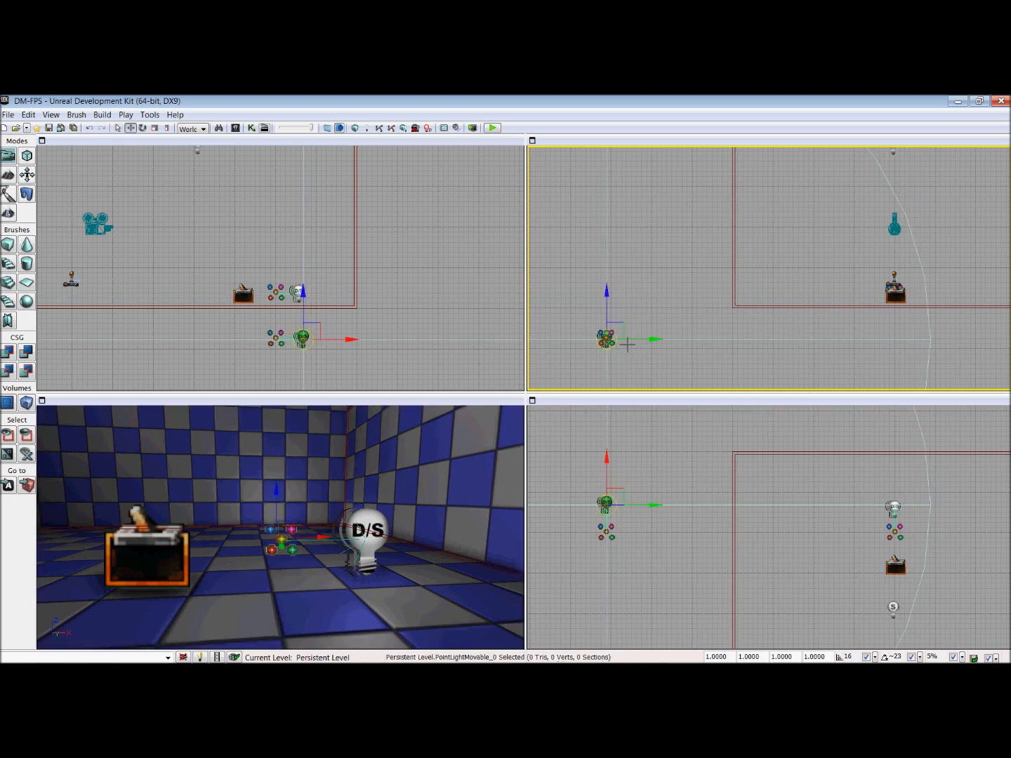
drag(630, 330, 657, 302)
Step: With the outside emitter's properties locked, set its attachment Base to the PointLightMovable beside it, and close the properties
click(616, 347)
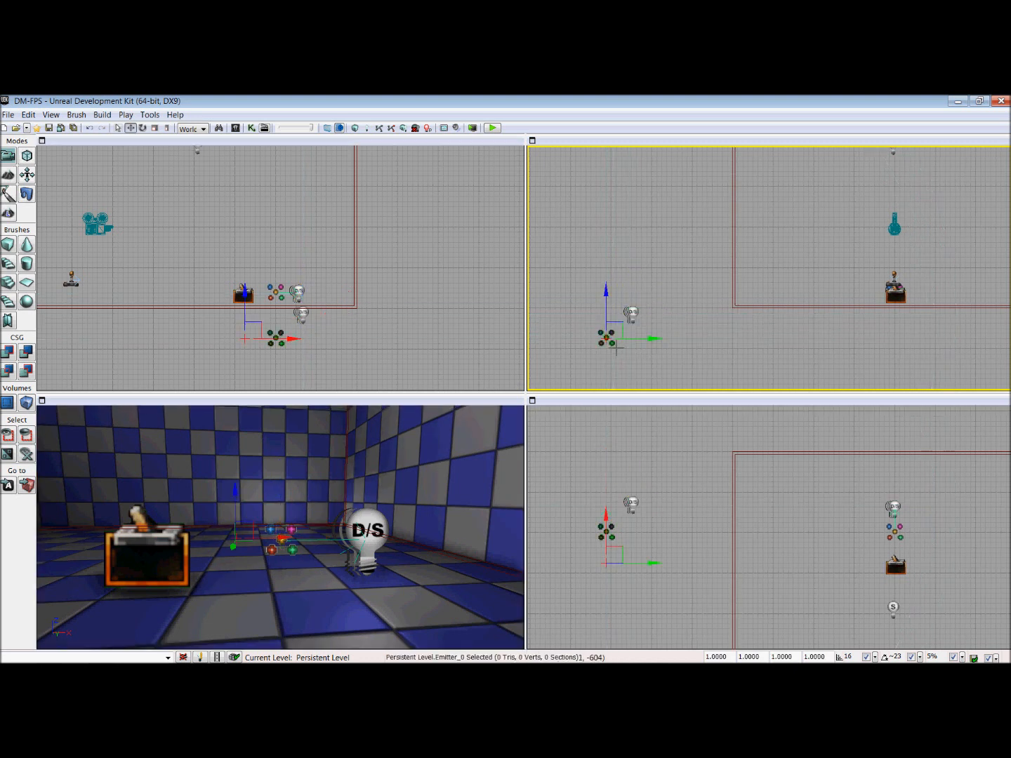
double_click(614, 347)
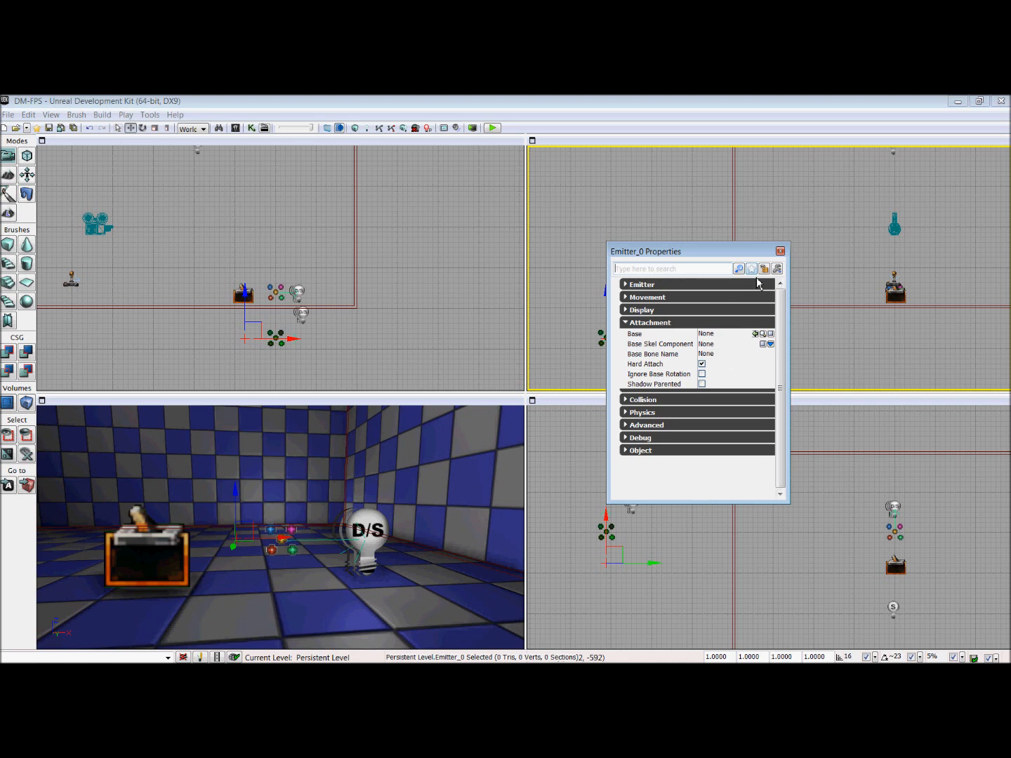
drag(746, 257, 506, 269)
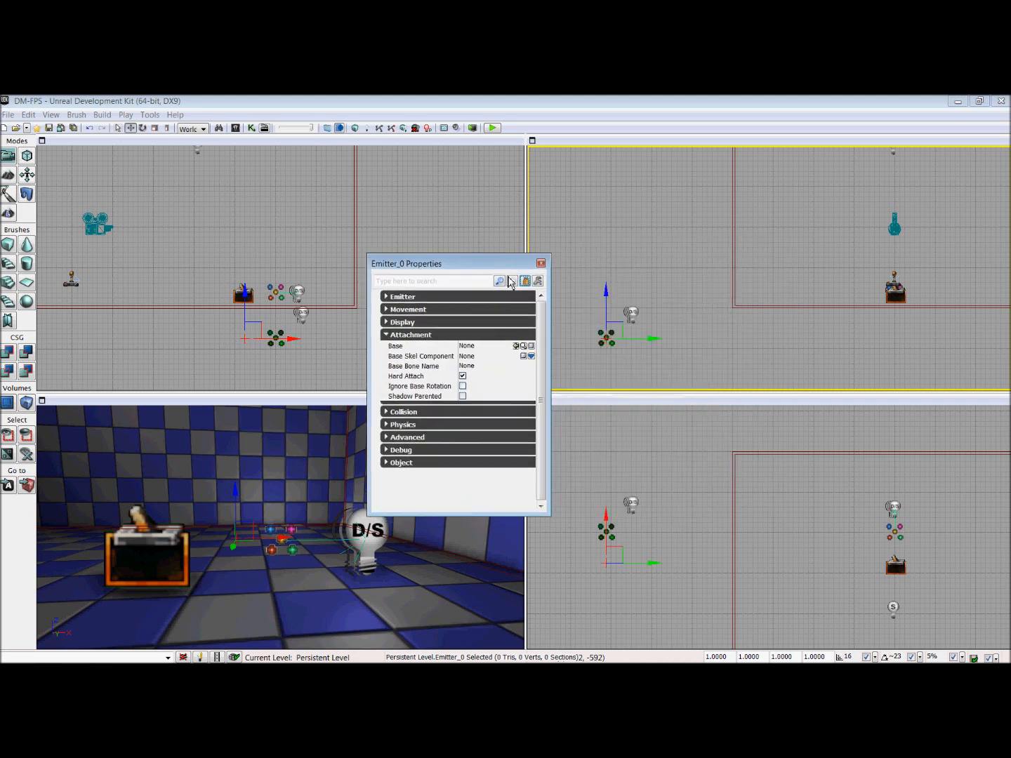
click(633, 315)
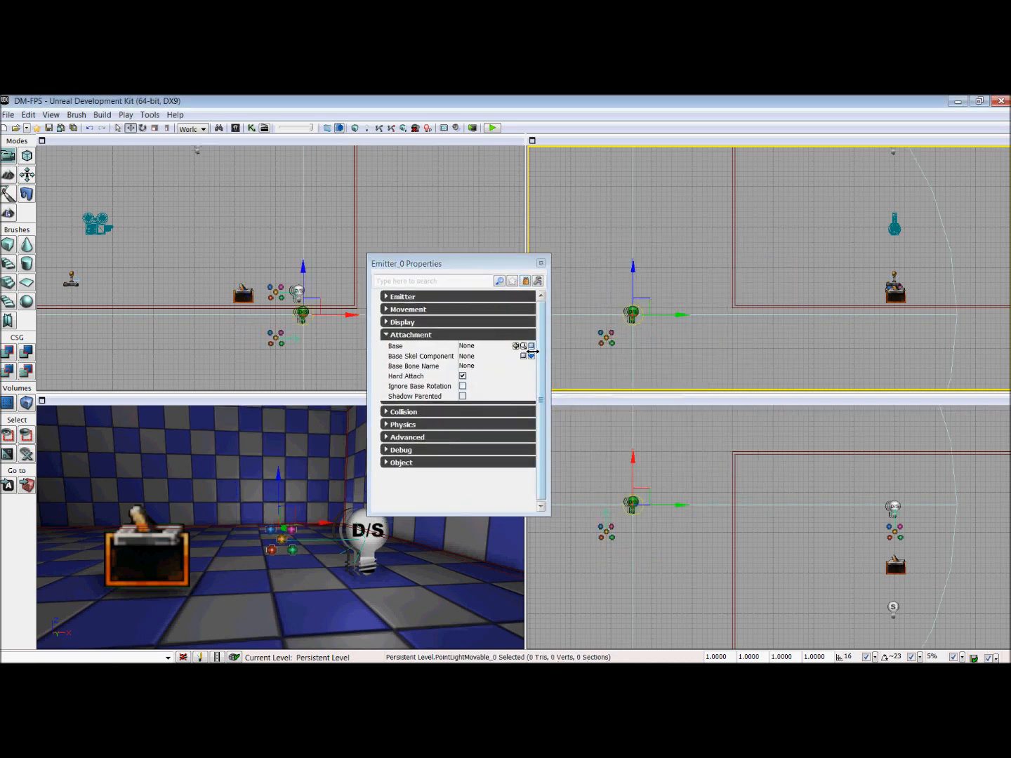
click(516, 345)
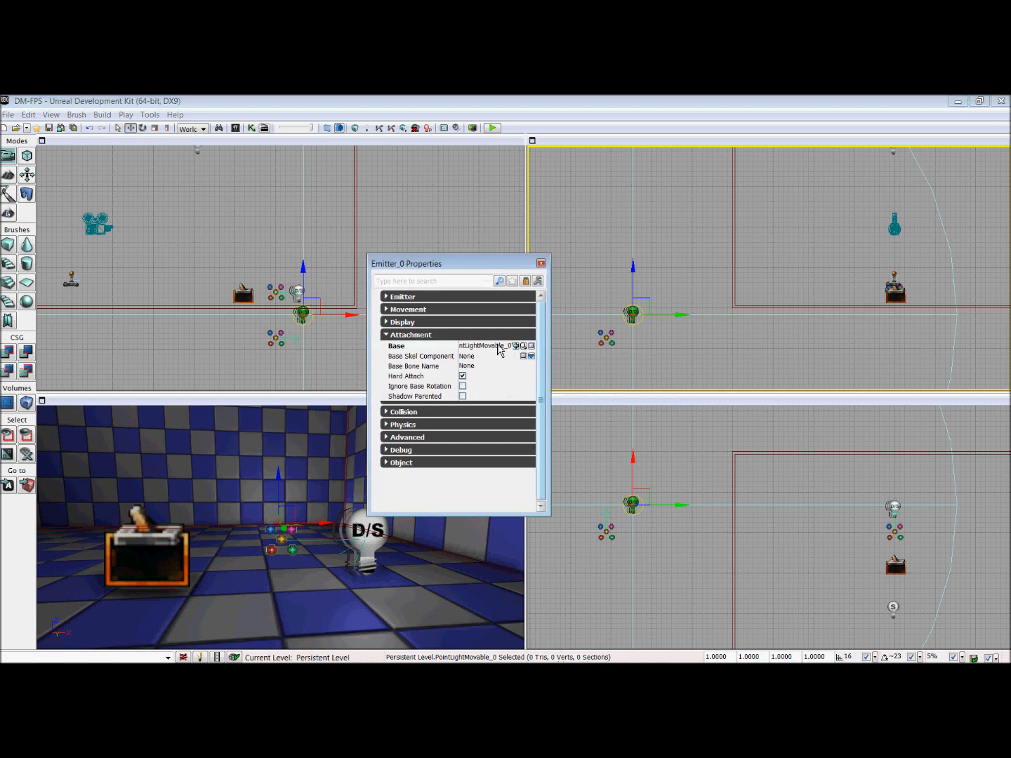
click(541, 264)
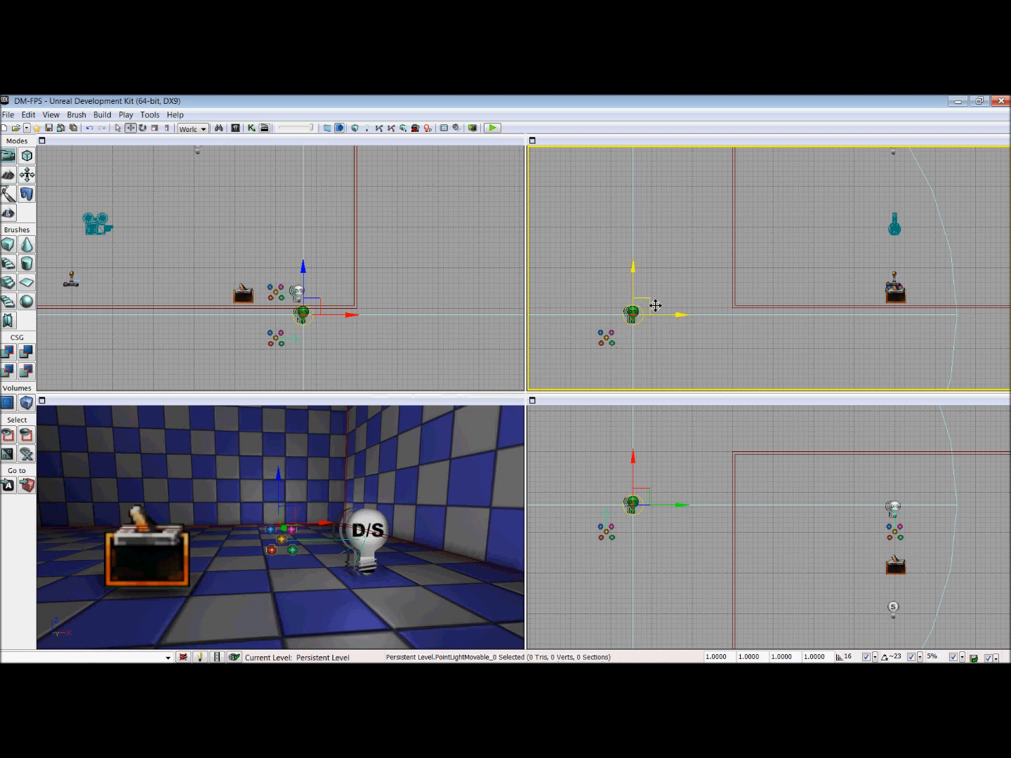
Step: Move the outside emitter diagonally up in line with its light, and check its Pre Pivot values under the Display properties
click(608, 340)
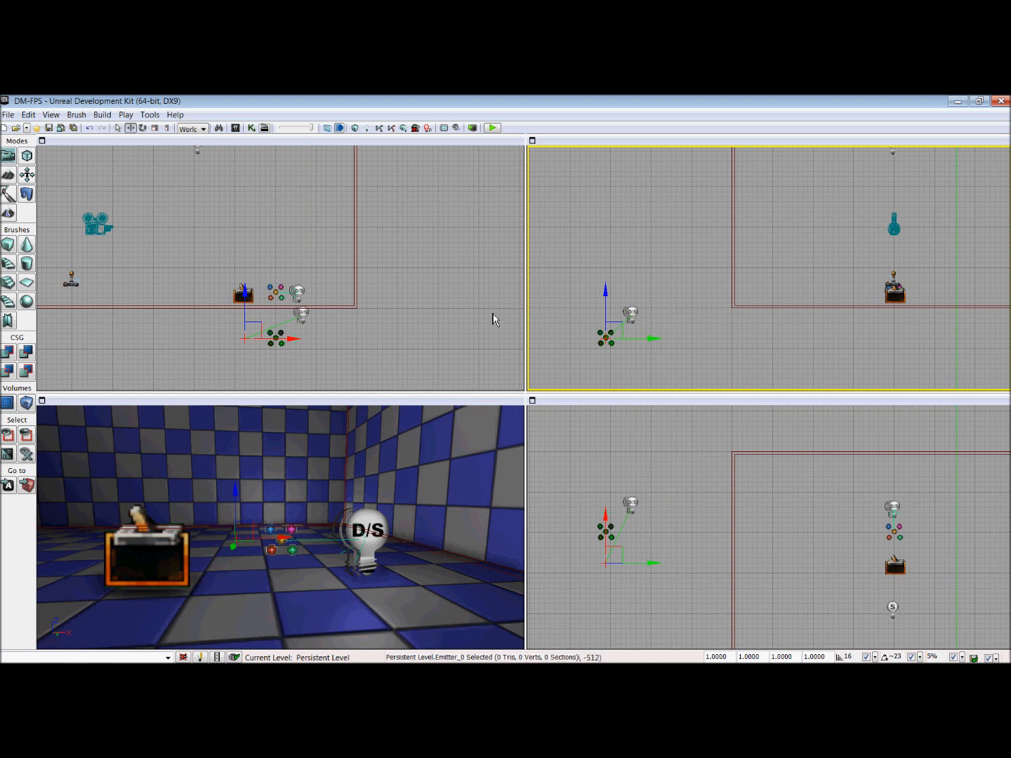
drag(626, 331, 650, 304)
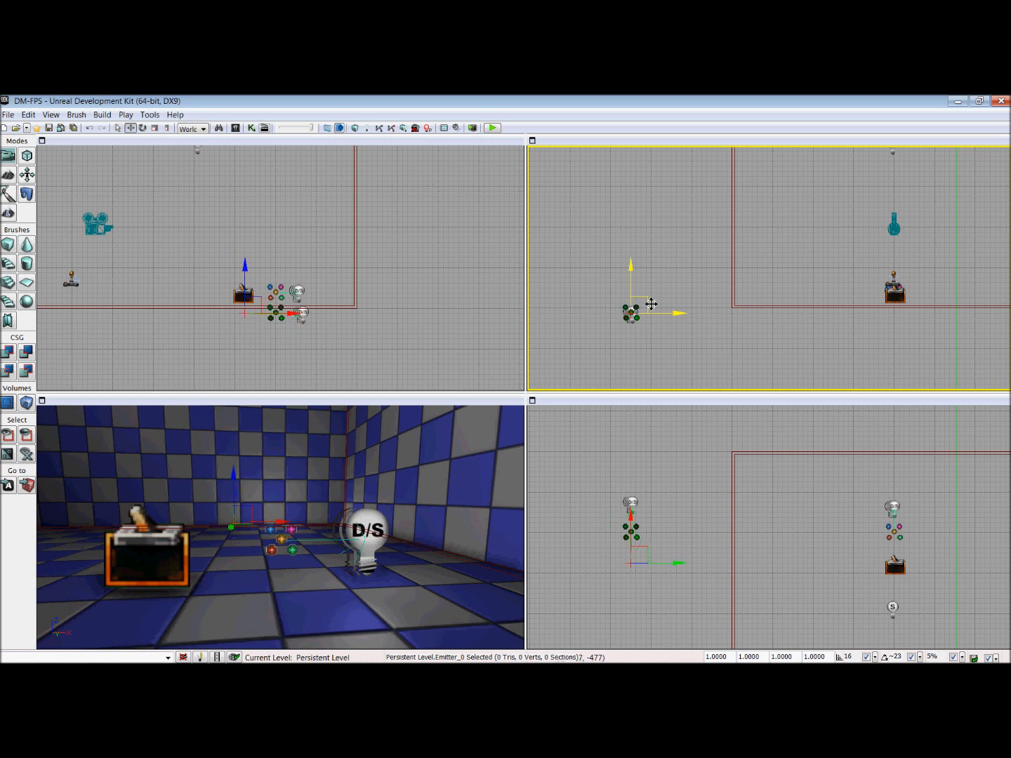
key(F4)
click(638, 323)
click(637, 311)
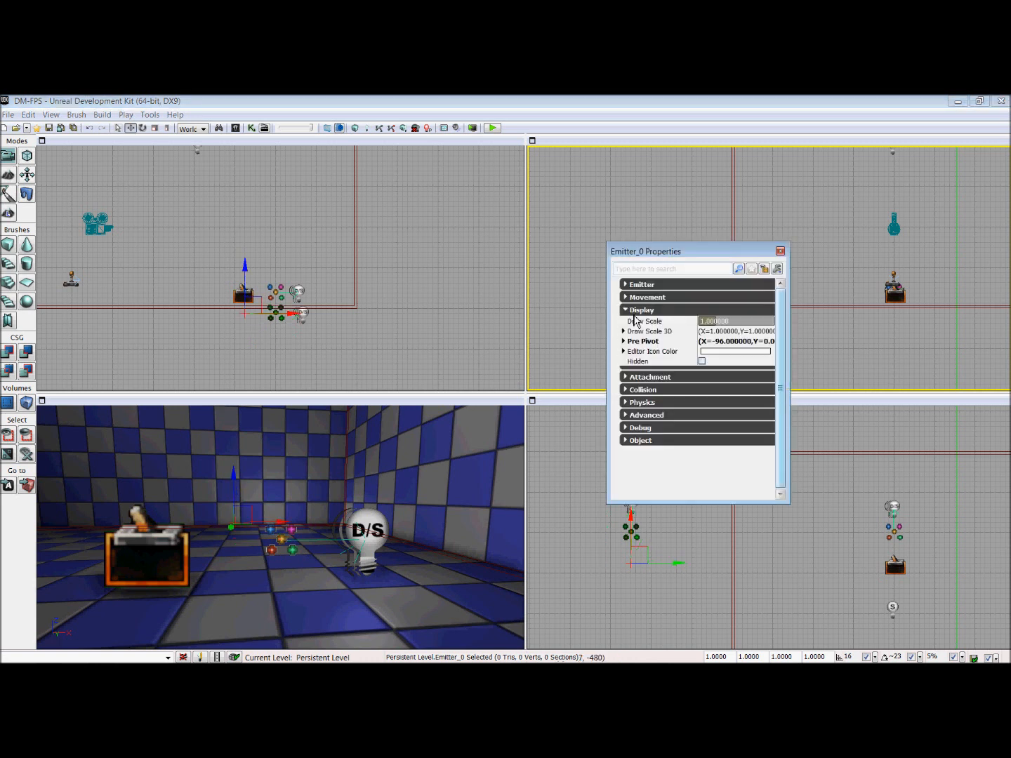
click(632, 343)
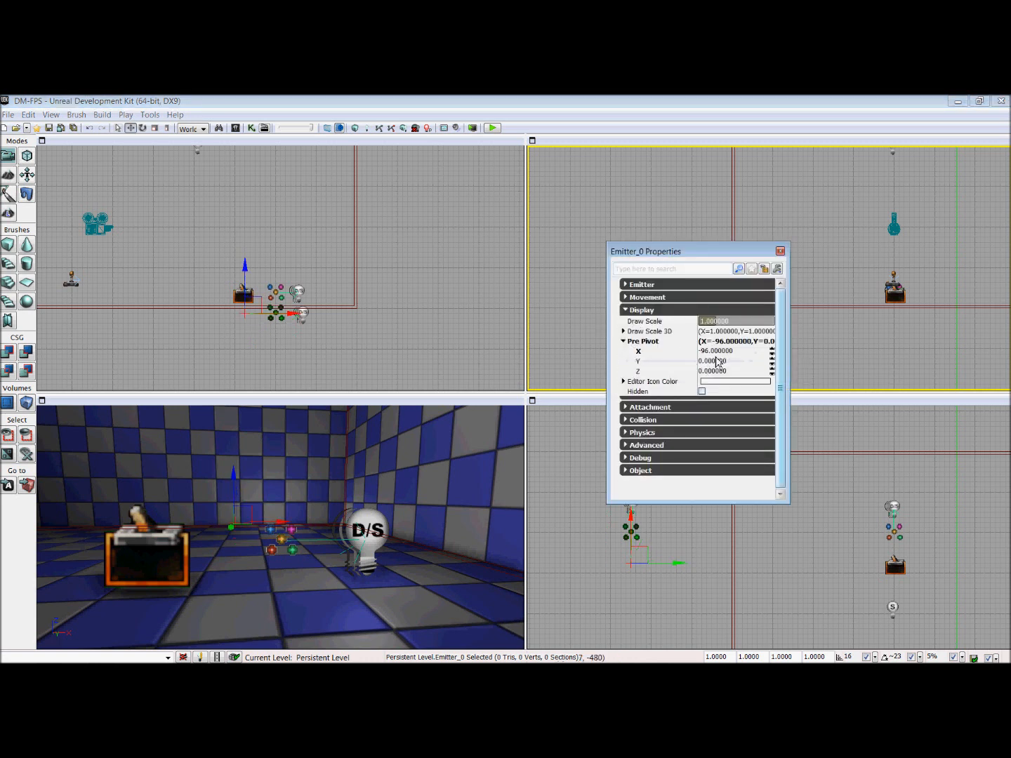
click(780, 251)
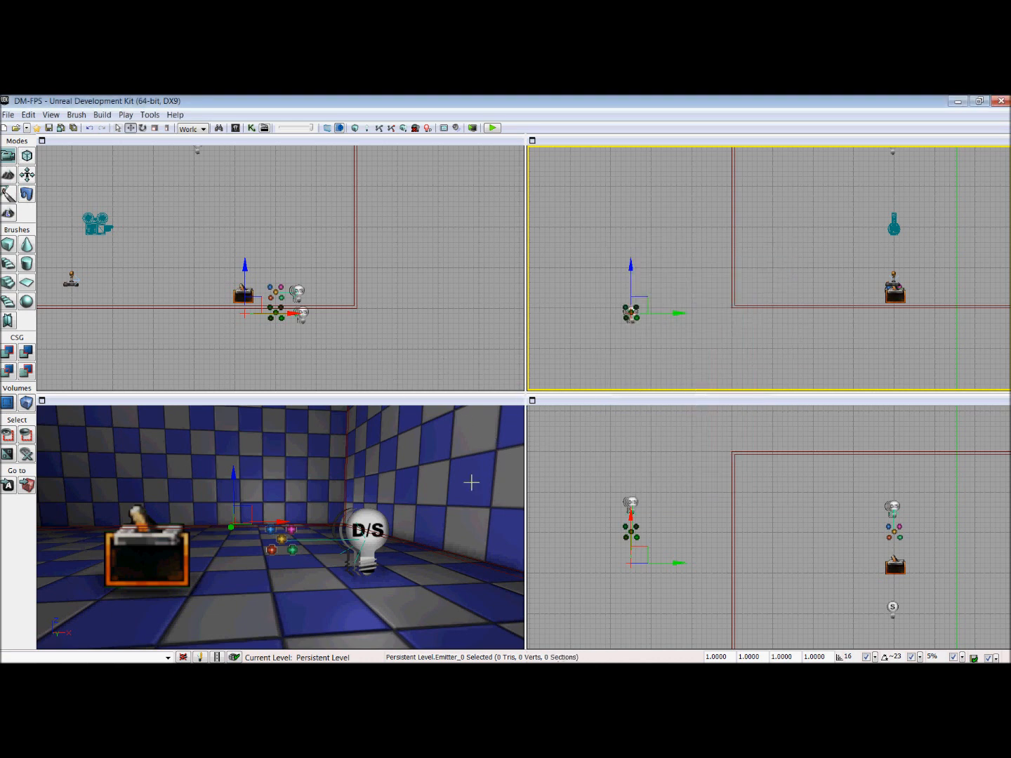
Step: Move the room's movable light and the trigger along X so that both overlap the emitter icon
click(376, 541)
click(376, 537)
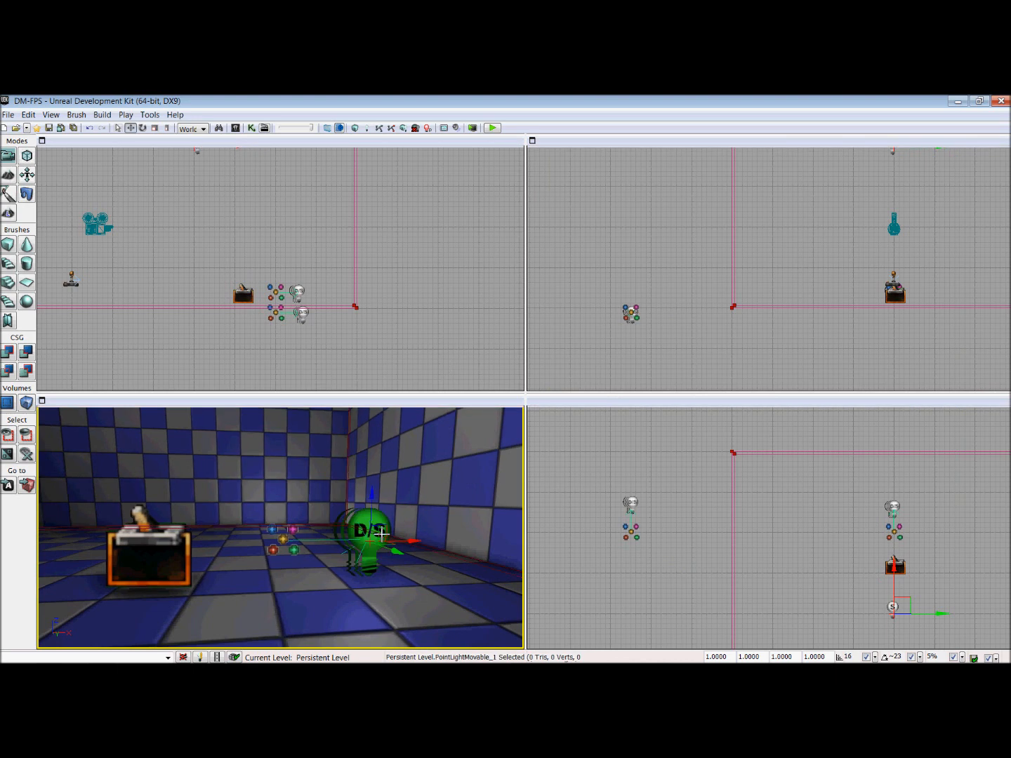
drag(421, 545, 340, 548)
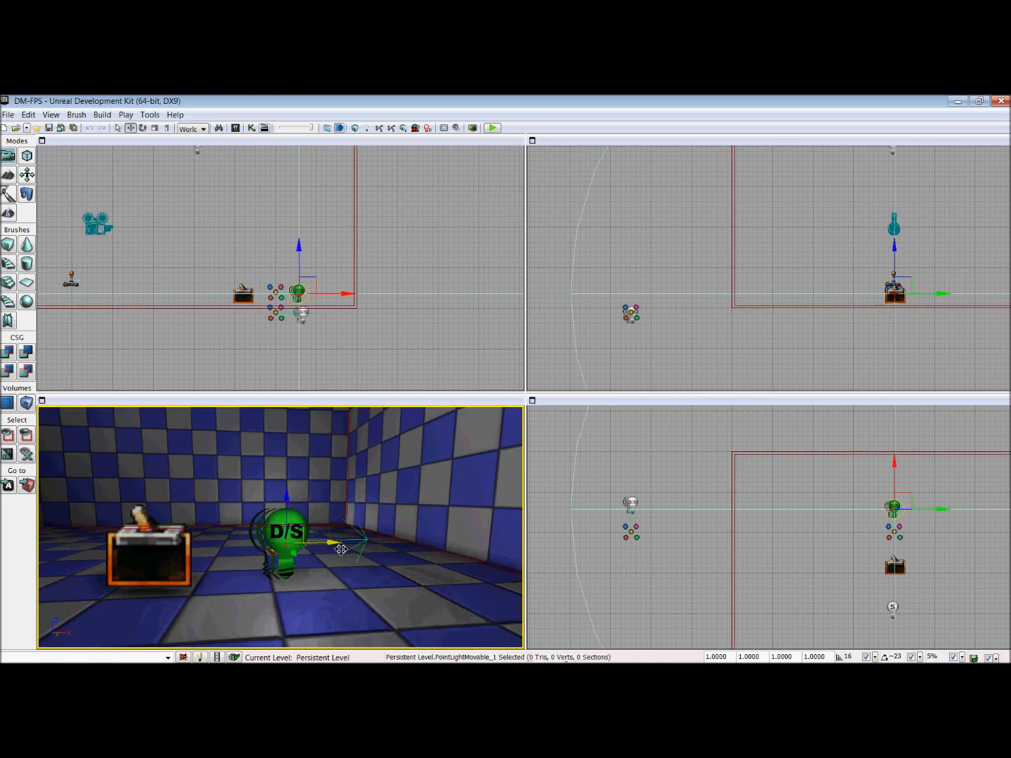
click(206, 564)
drag(202, 545, 330, 542)
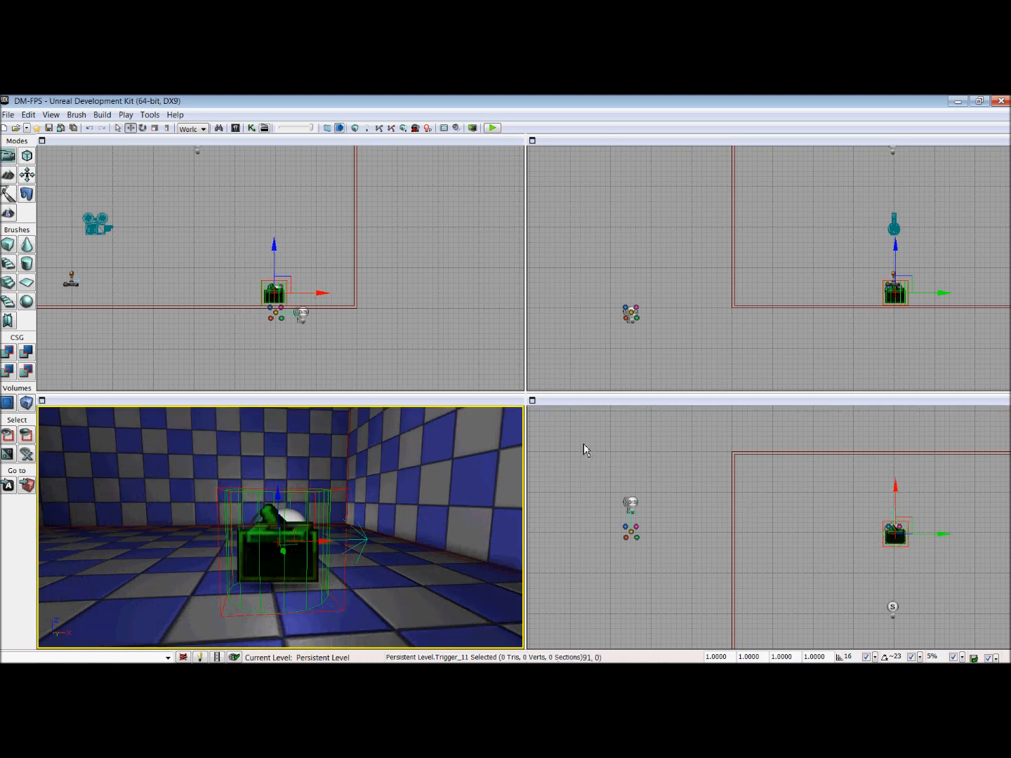
Step: Slide the outside light along X onto its emitter icon, shift both together farther along negative X, and clear the selection
click(644, 518)
drag(636, 465, 636, 492)
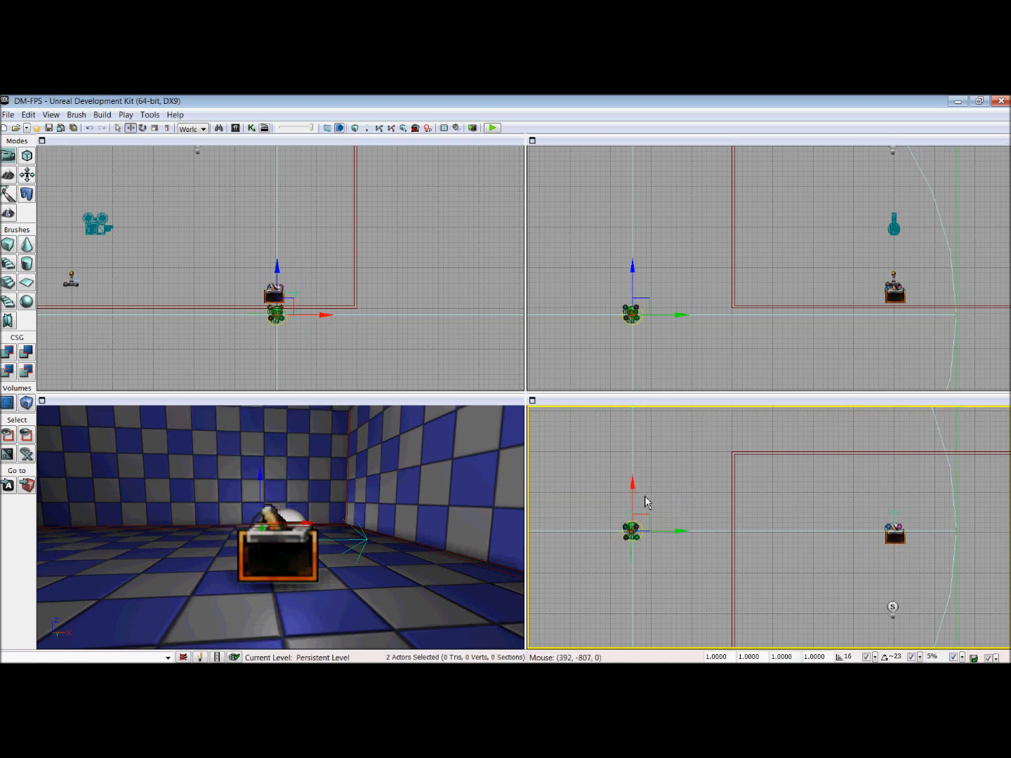
drag(635, 492, 635, 540)
click(704, 522)
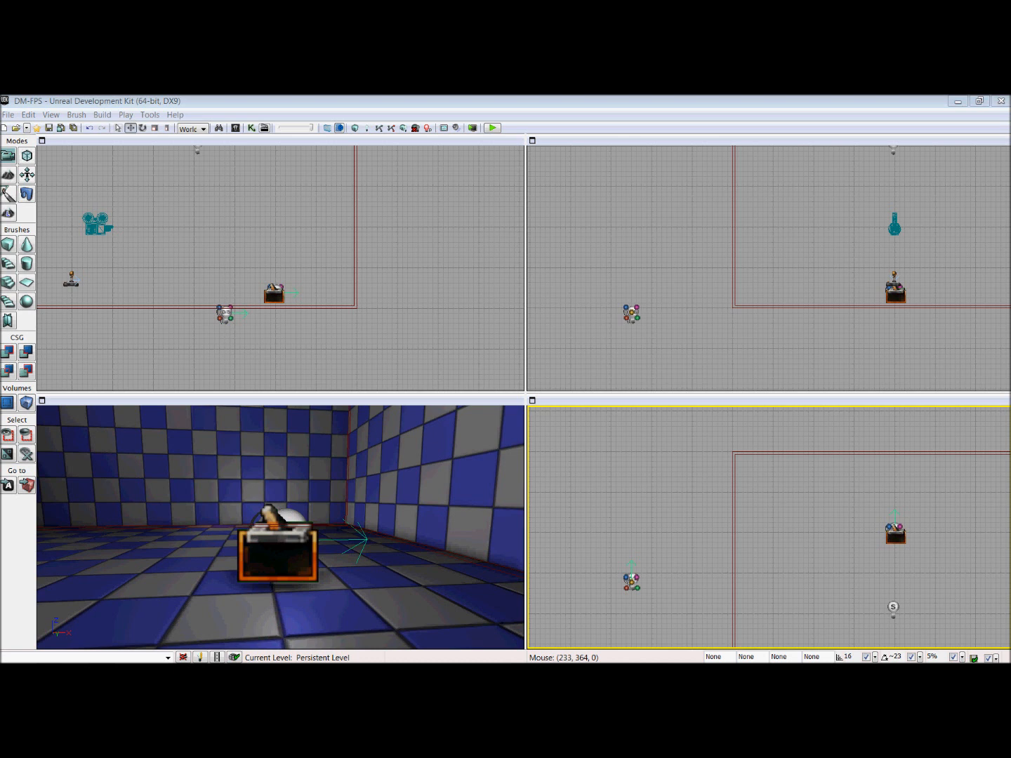
click(900, 655)
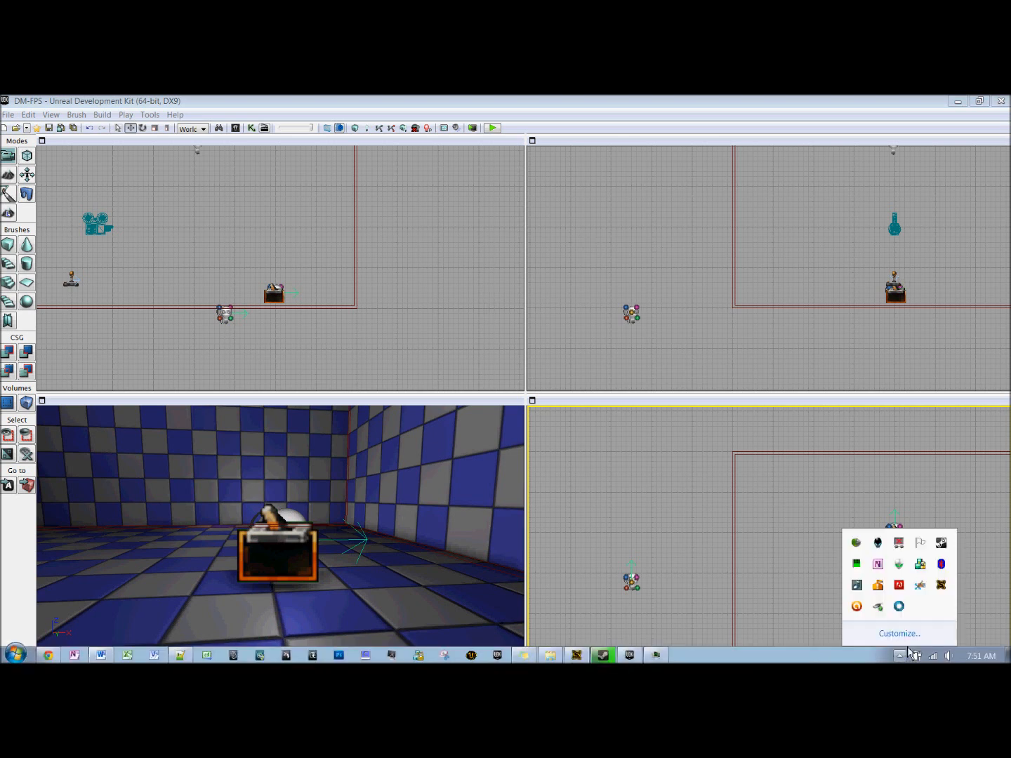
click(900, 606)
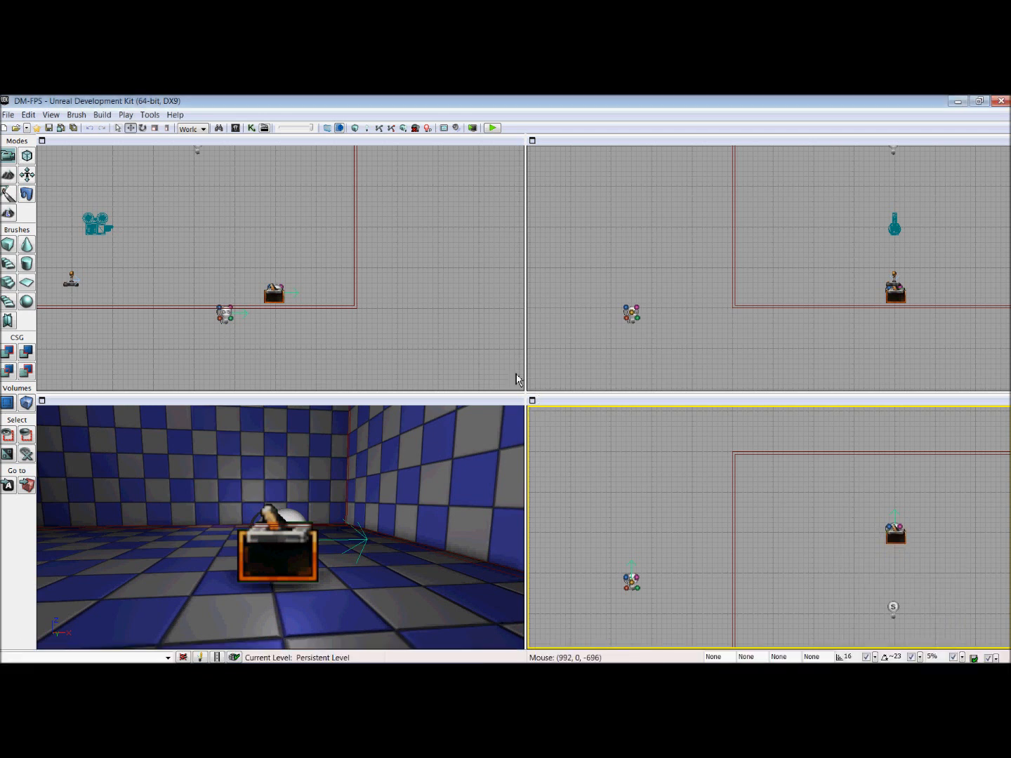
Step: In the level's Kismet main sequence, add a Player variable with All Players disabled and name it P0
click(251, 128)
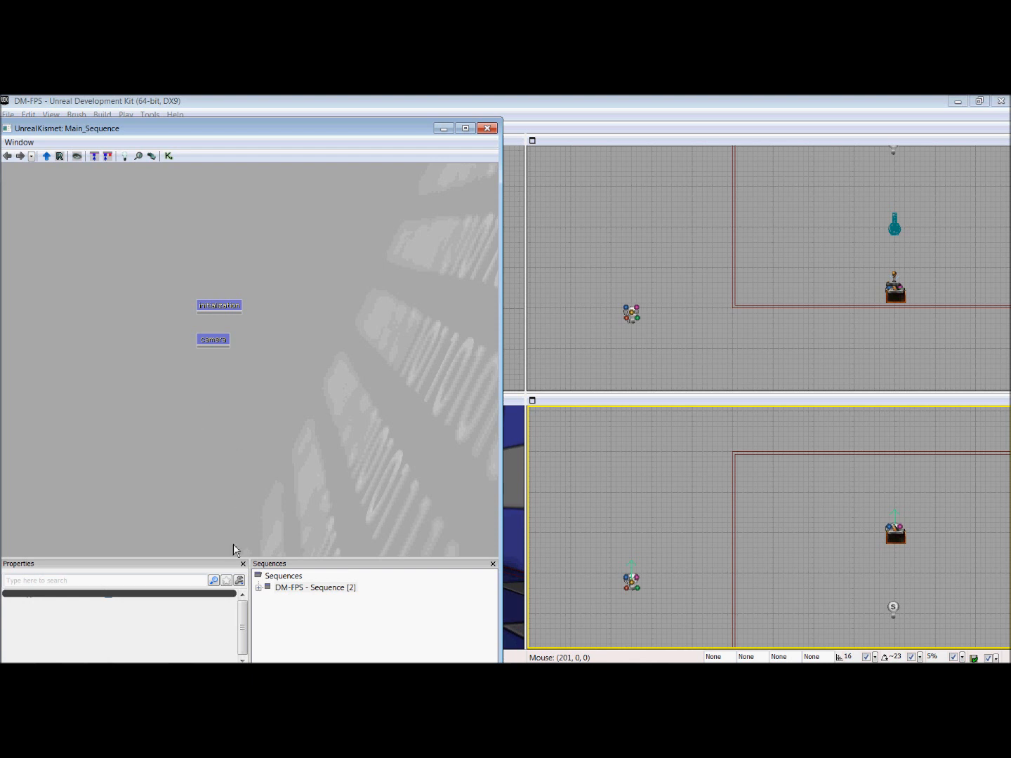
right_click(203, 376)
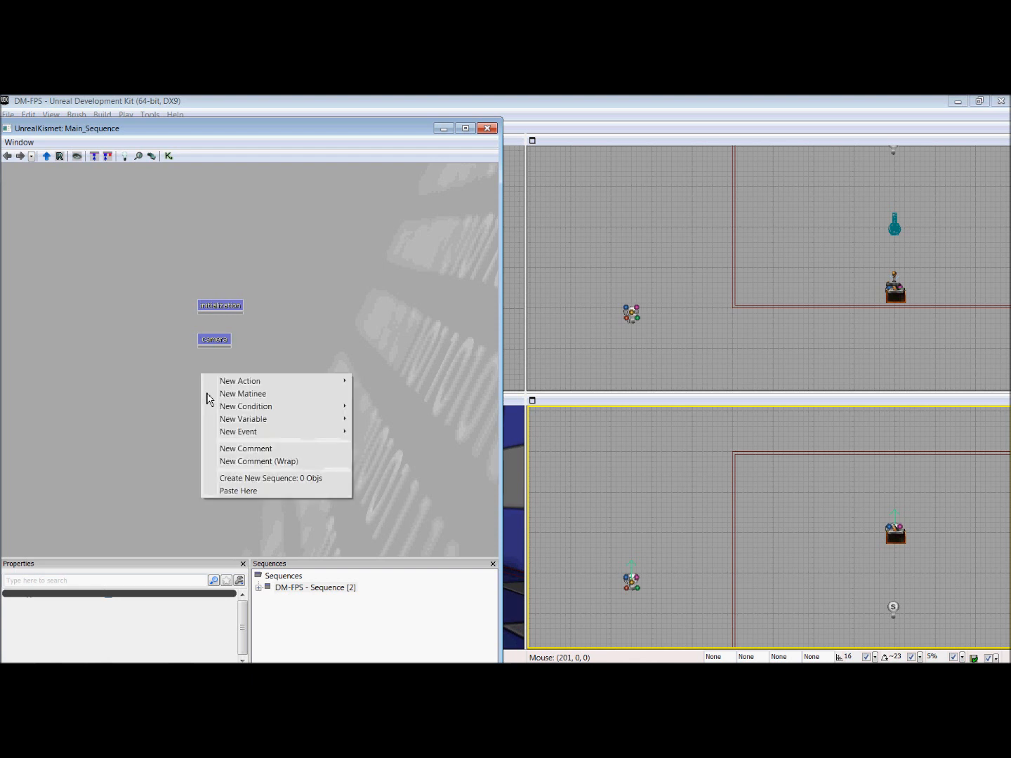
mouse_move(302, 419)
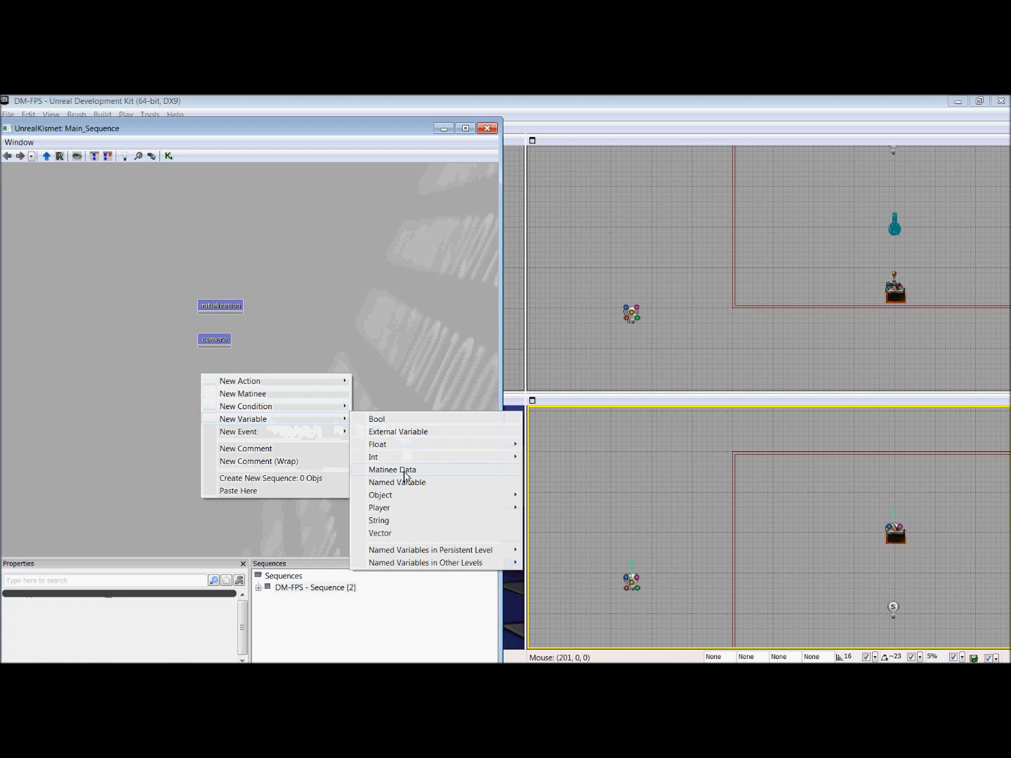
mouse_move(461, 510)
click(559, 511)
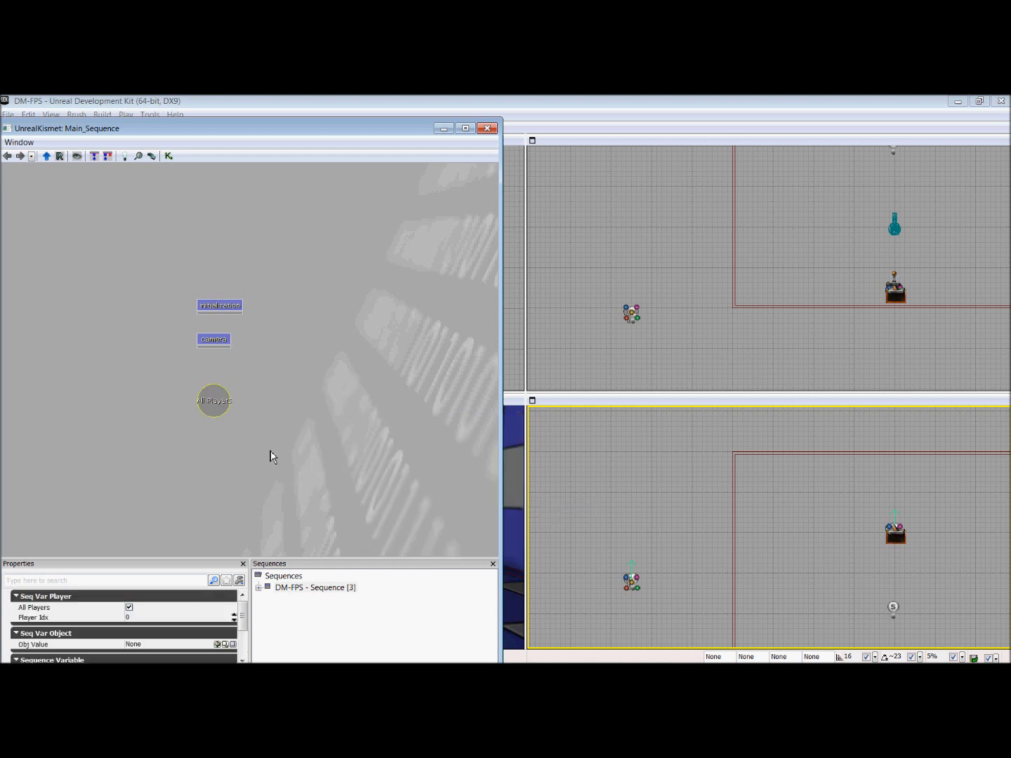
click(129, 607)
scroll(163, 650, down, 1)
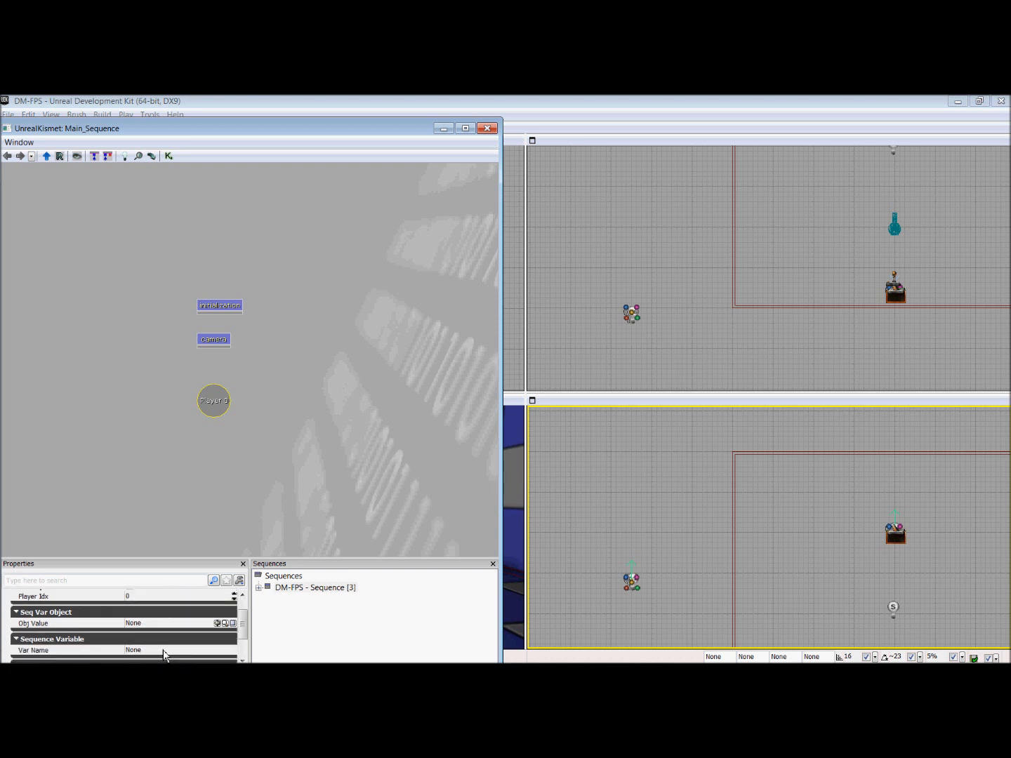
click(158, 651)
text(P0)
key(Return)
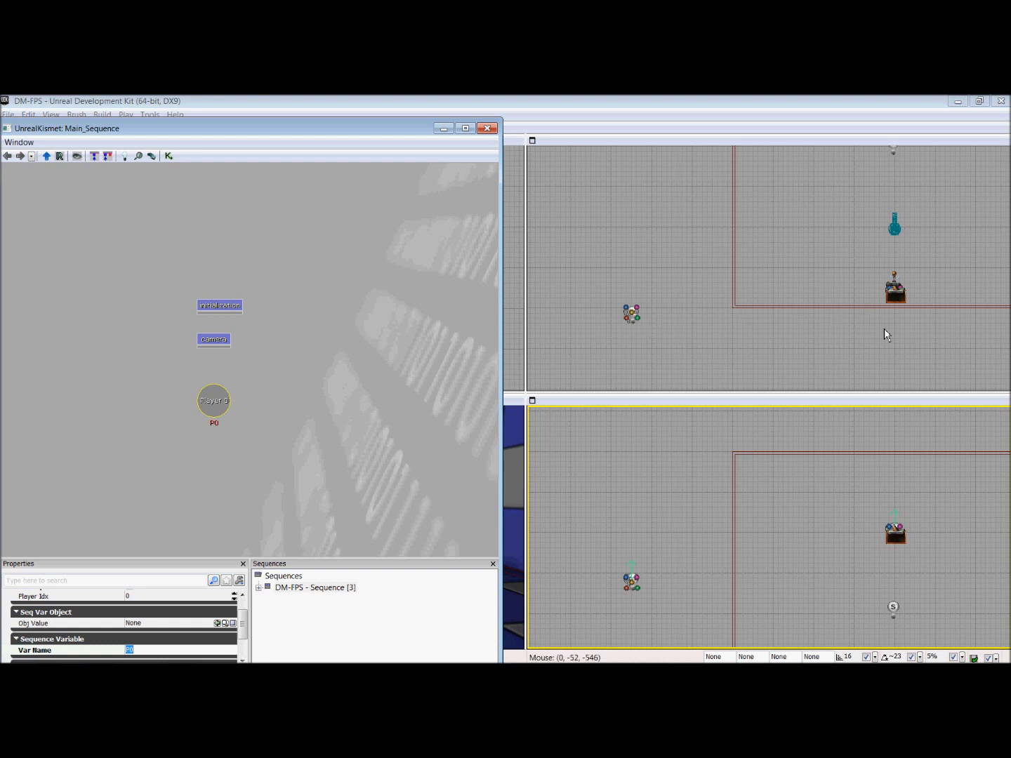
Step: Add an object variable for the room emitter below the player variable and name it PS1
click(897, 535)
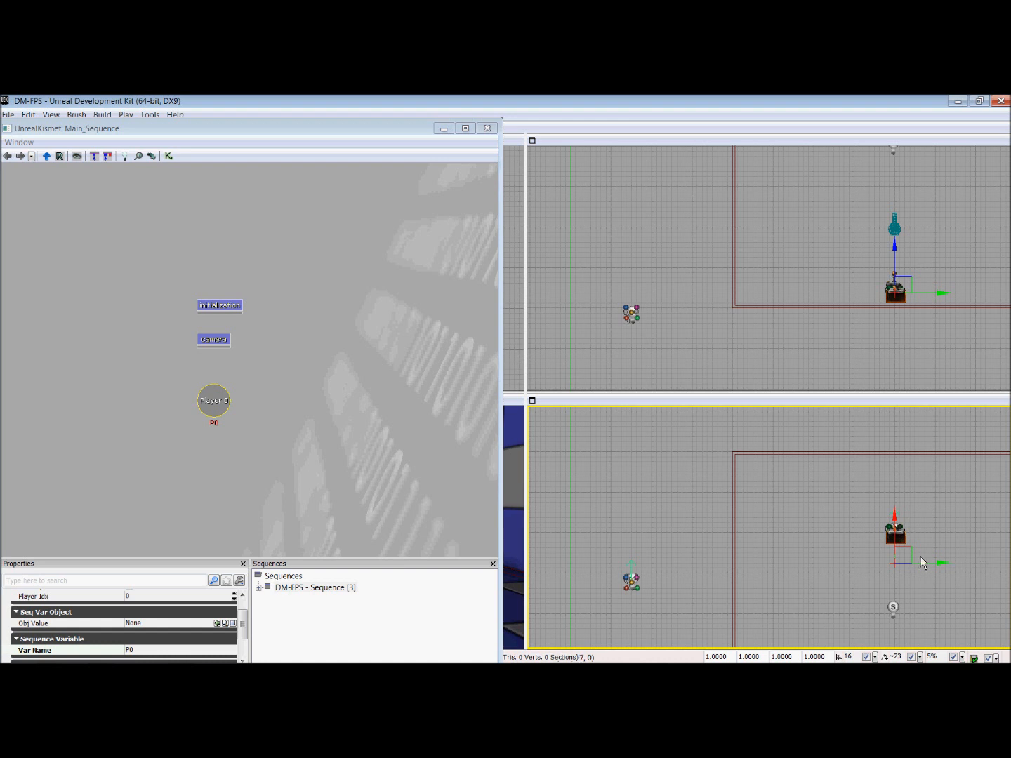
right_click(208, 437)
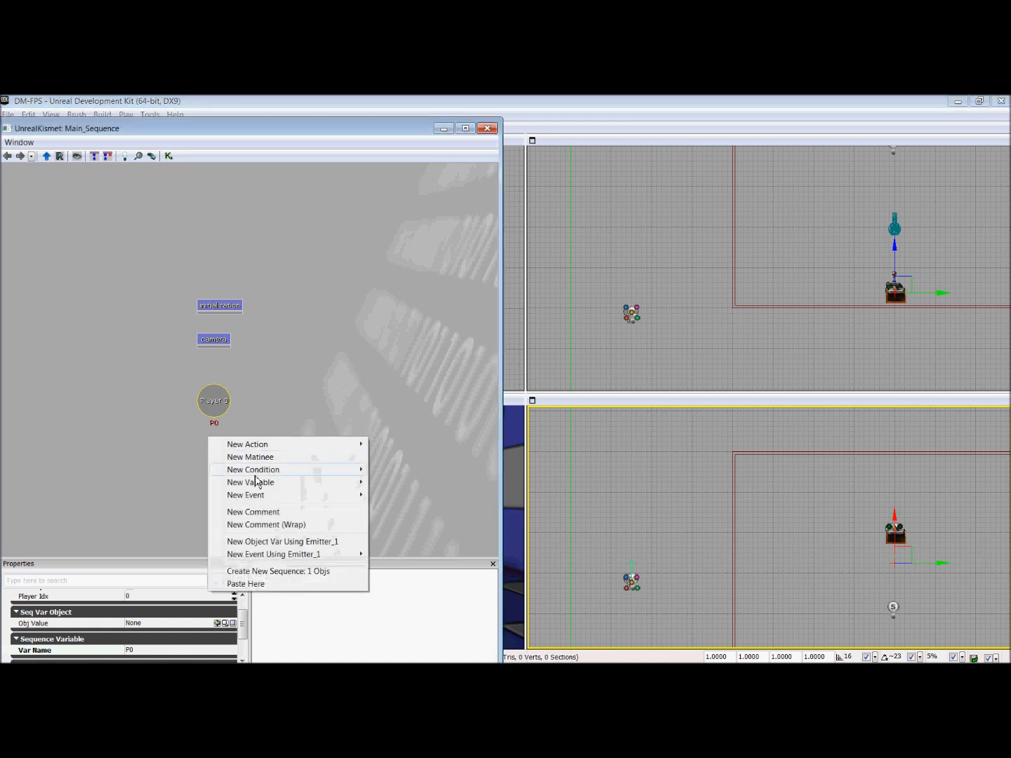
click(298, 541)
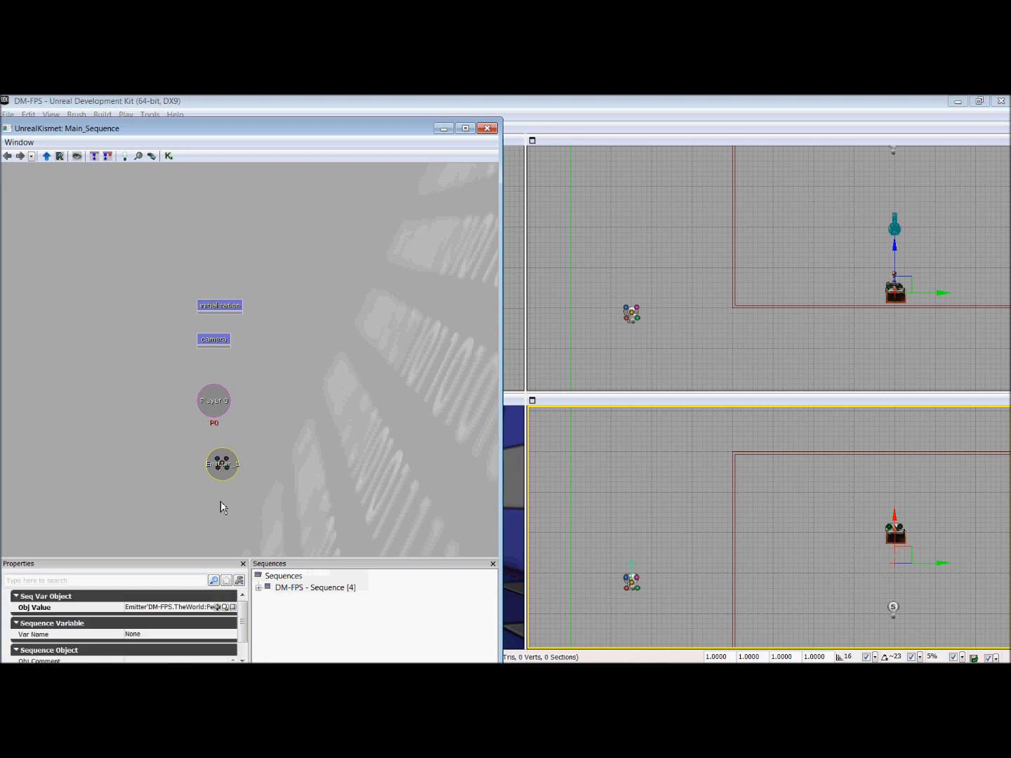
click(176, 637)
text(PS1)
key(Return)
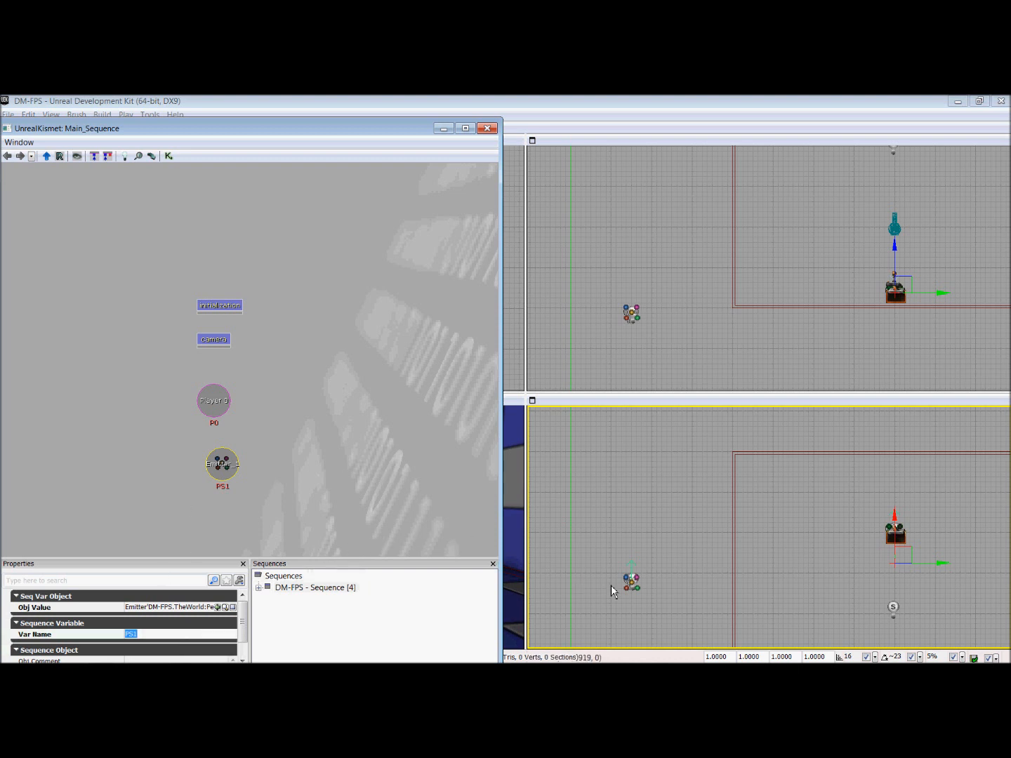
Step: Add an object variable for the outside emitter below PS1 and name it PS2
click(632, 583)
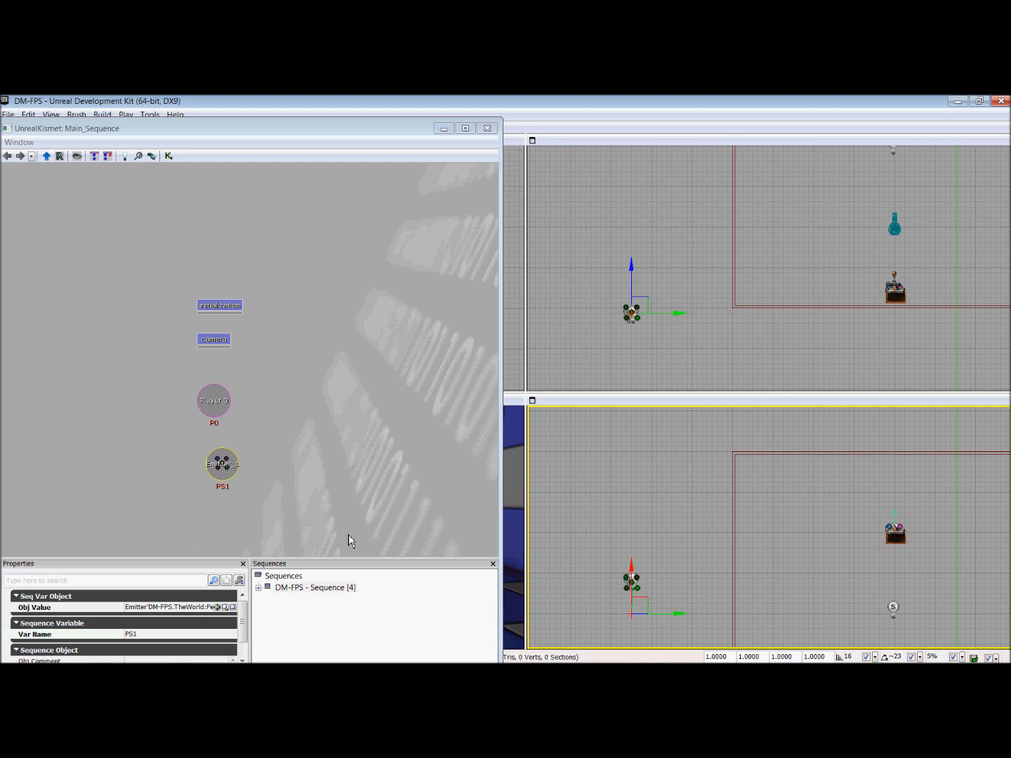
drag(225, 538, 203, 448)
right_click(189, 441)
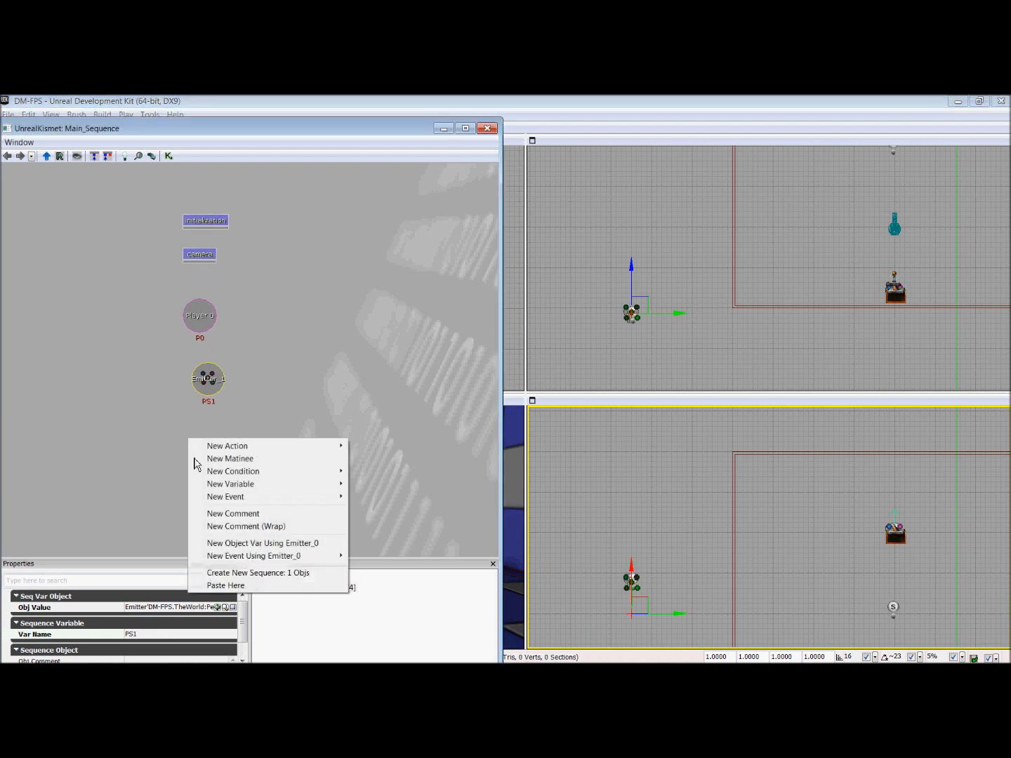
click(263, 543)
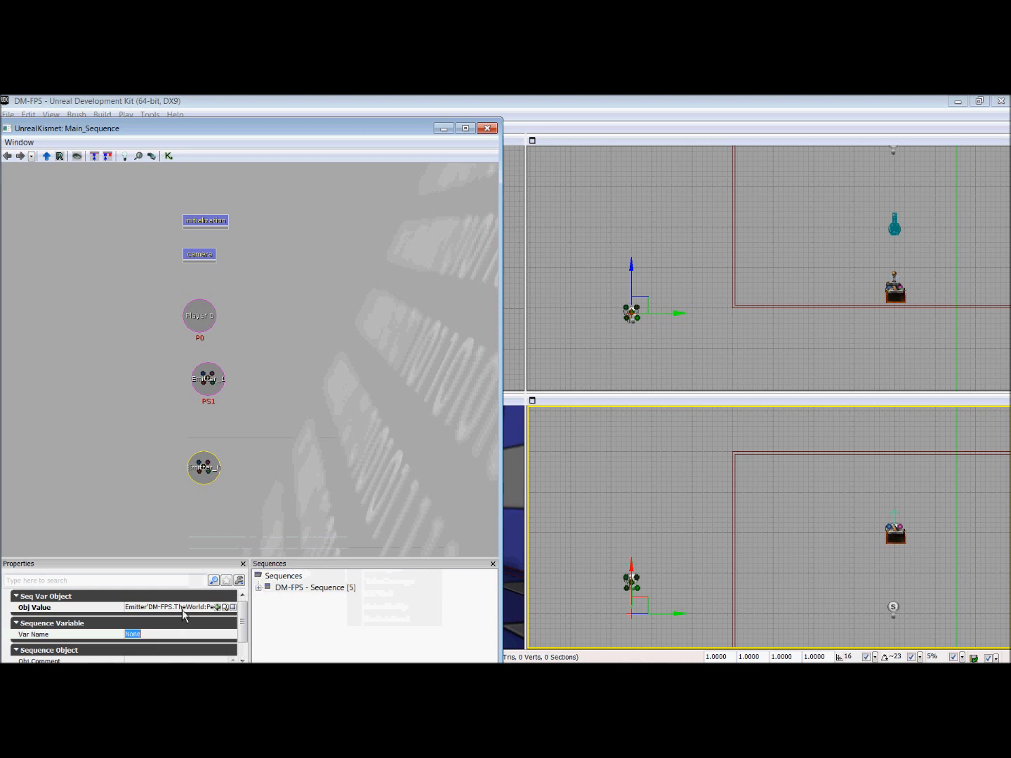
text(PS2)
key(Return)
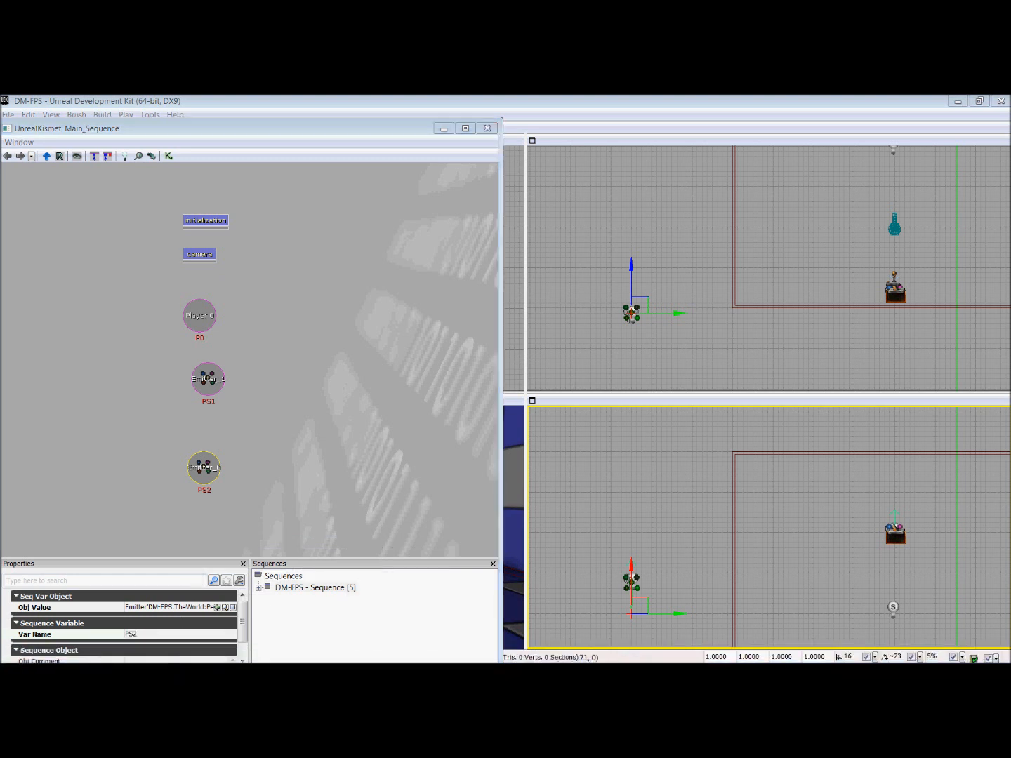
Step: Add a Remote Event beside the variables in the main sequence and set its event name to Trigger
right_click(286, 308)
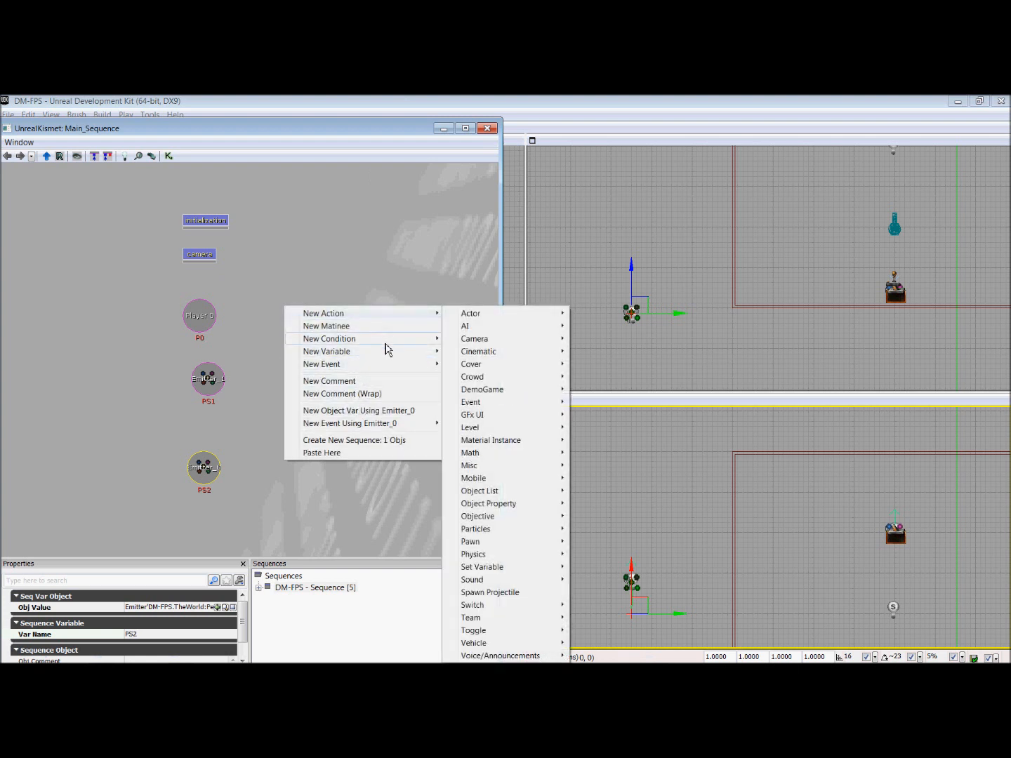
mouse_move(393, 365)
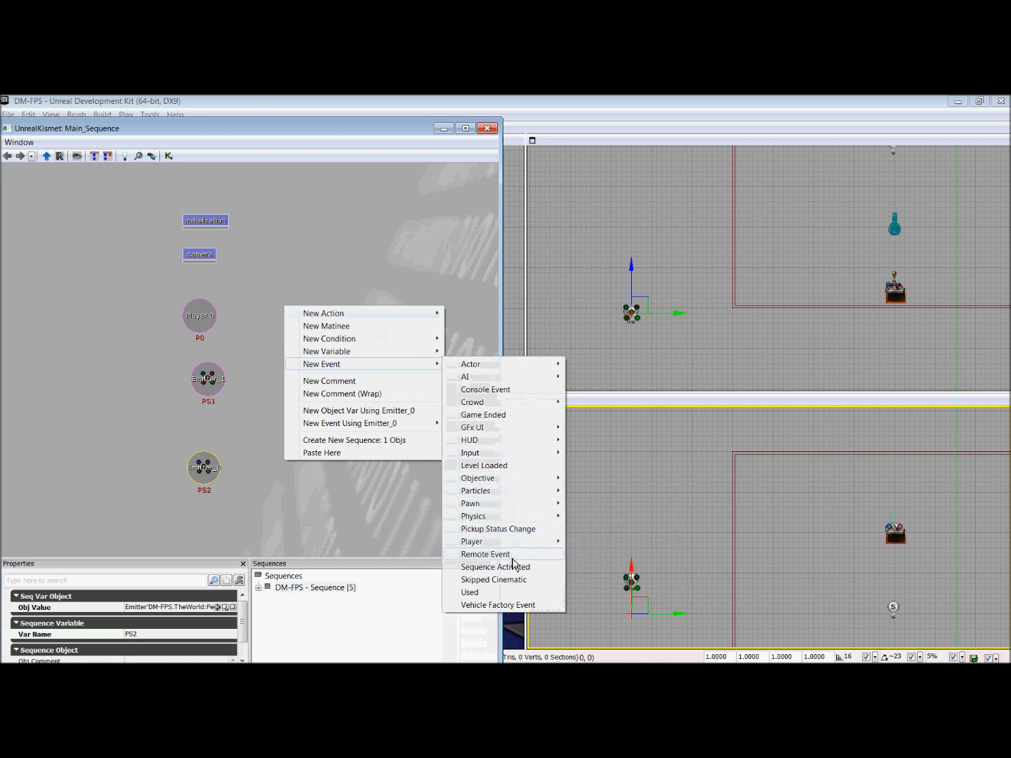
click(512, 555)
click(334, 358)
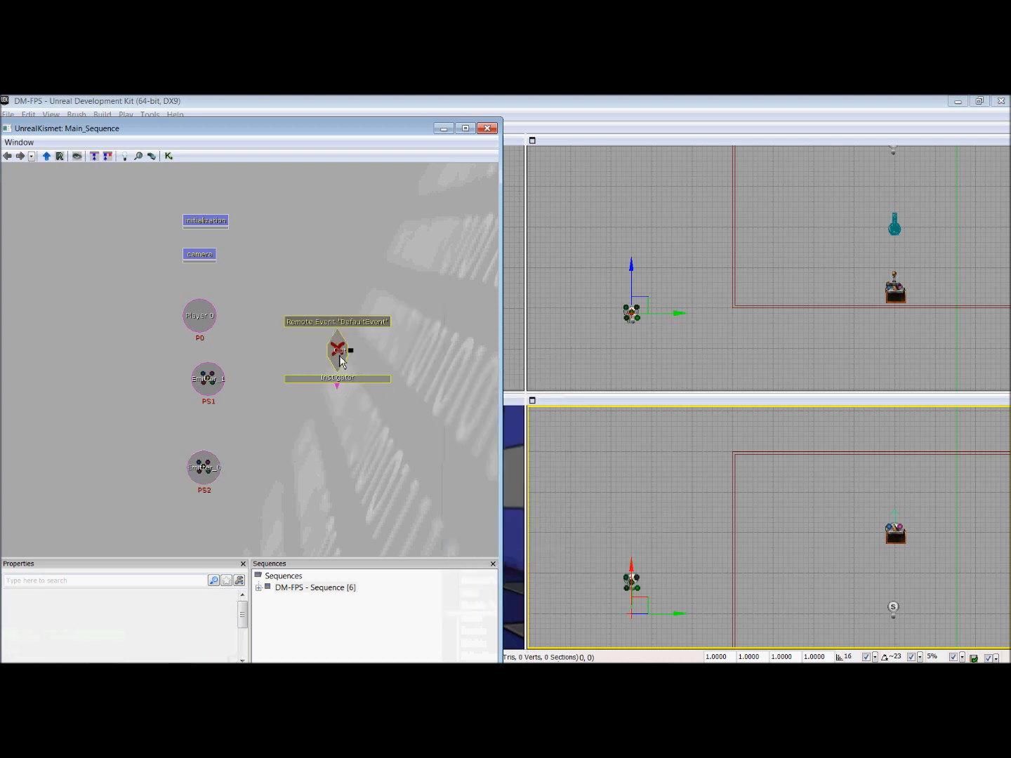
click(181, 608)
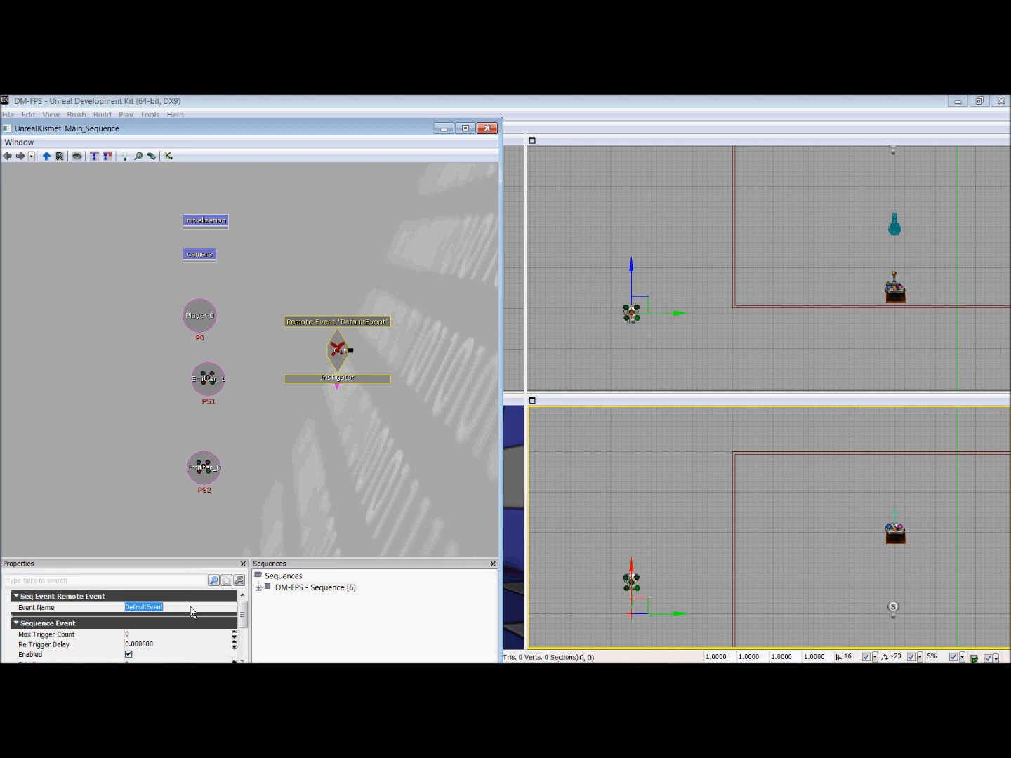
text(Trigger)
key(Return)
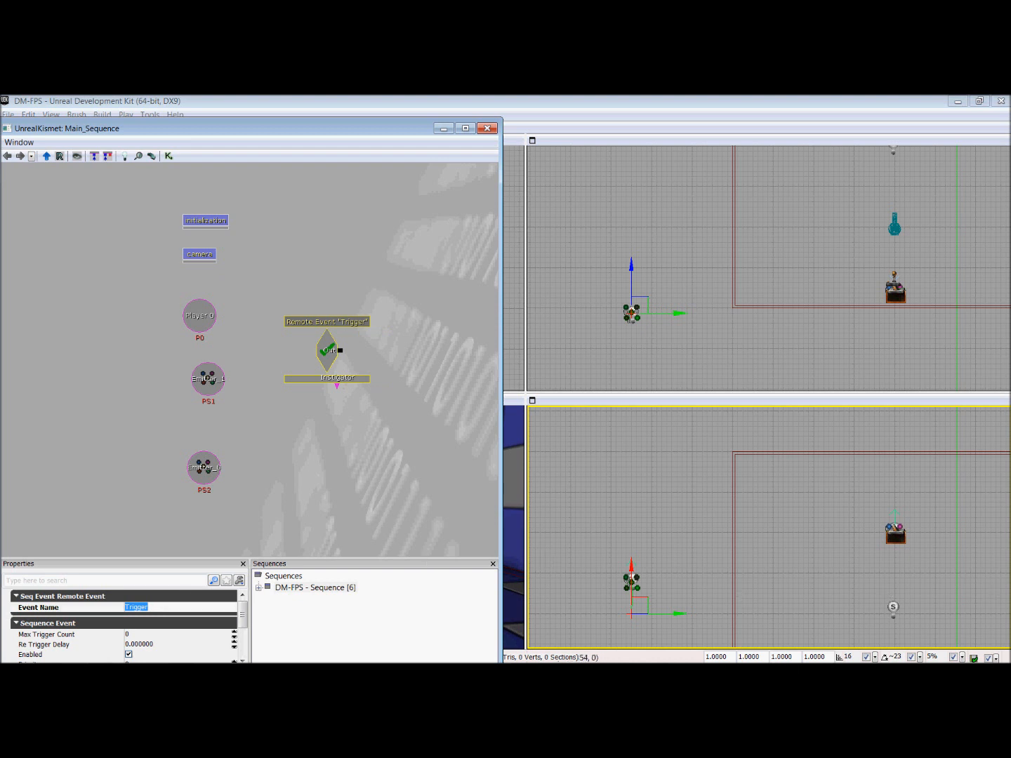
scroll(124, 626, down, 1)
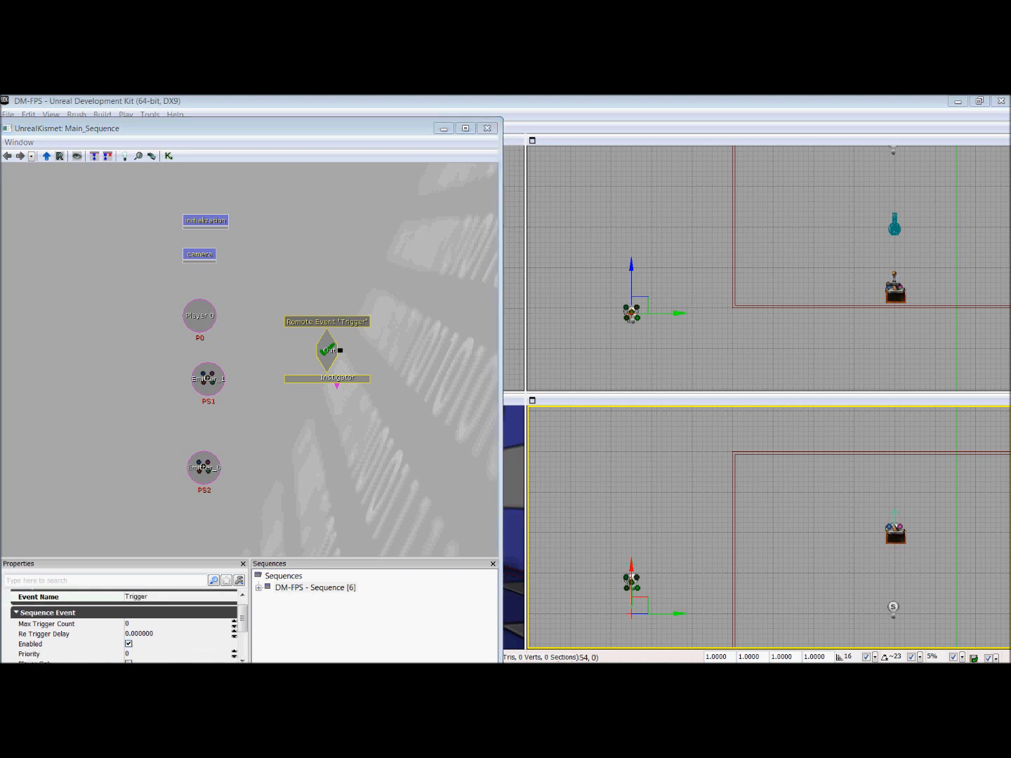
Step: Add an Attach to Actor action driven by the Trigger event's output and enable Use Relative Offset on it
right_click(428, 311)
mouse_move(549, 295)
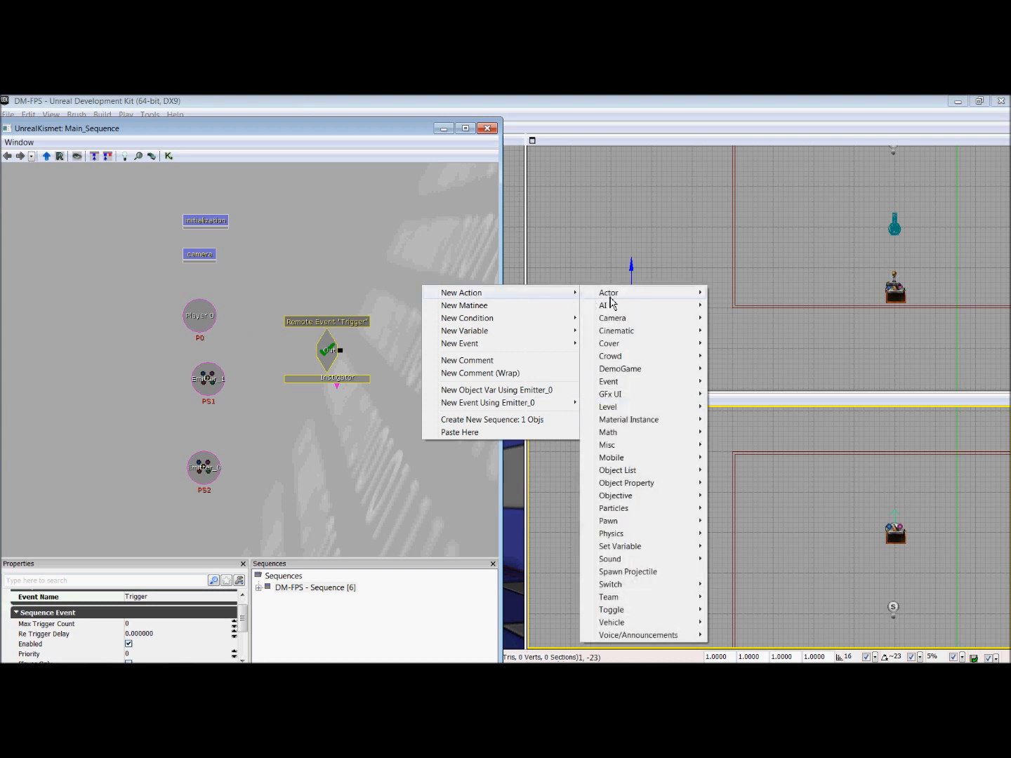
mouse_move(613, 299)
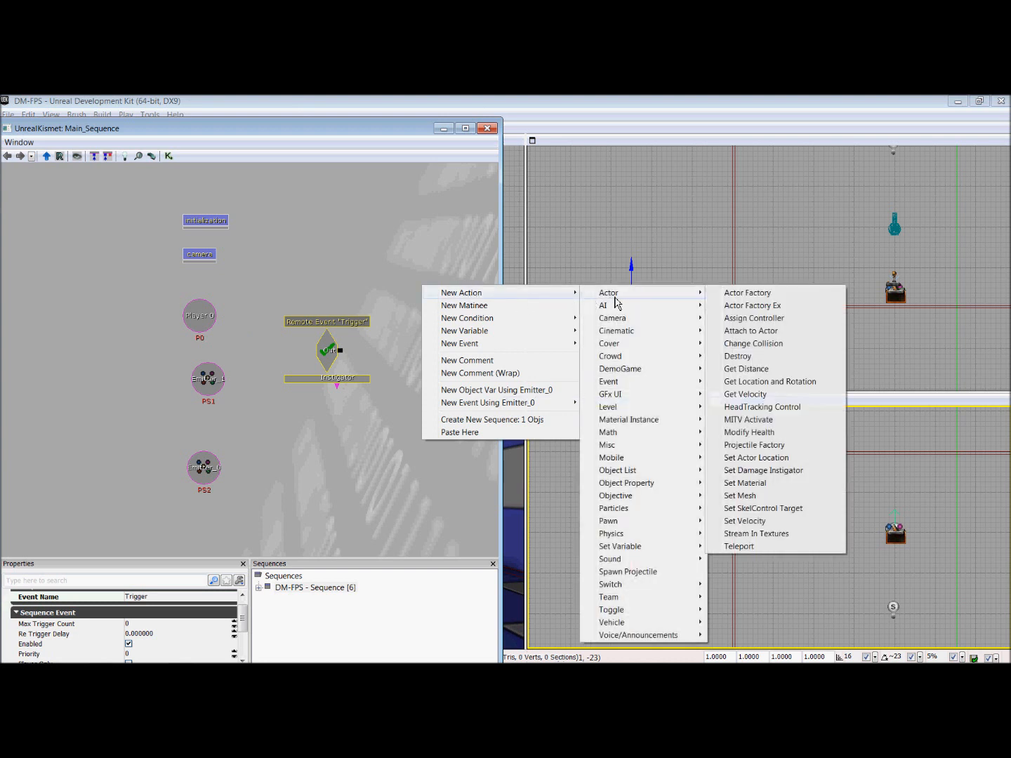
click(762, 330)
drag(438, 375, 378, 379)
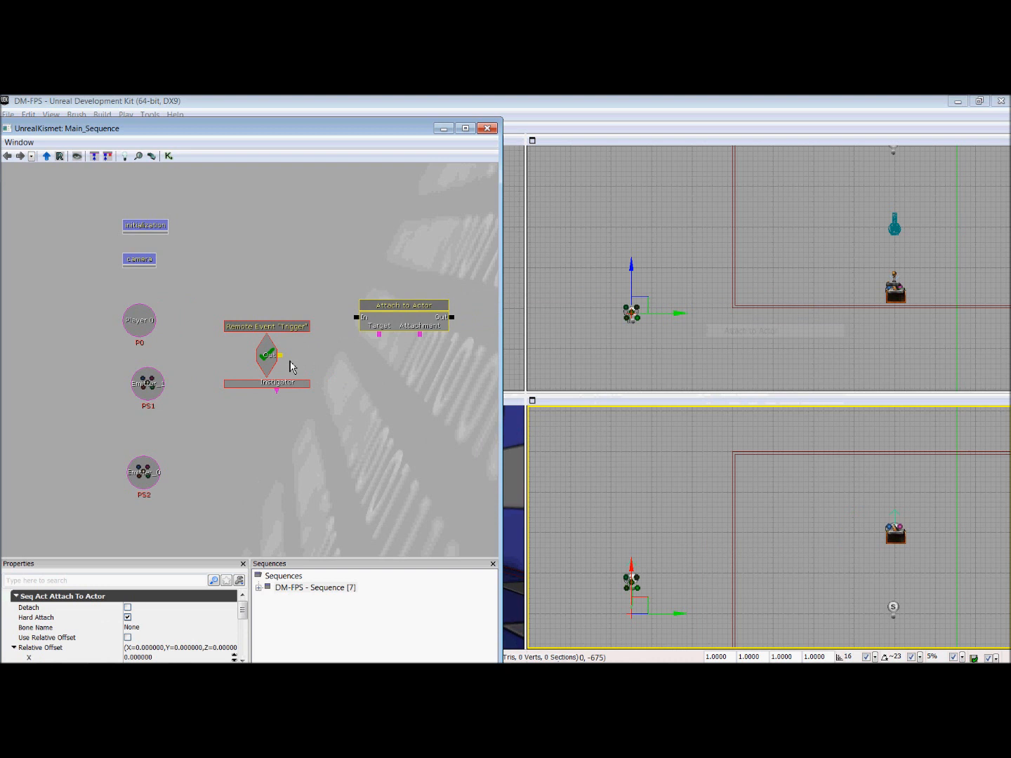
drag(290, 362, 363, 327)
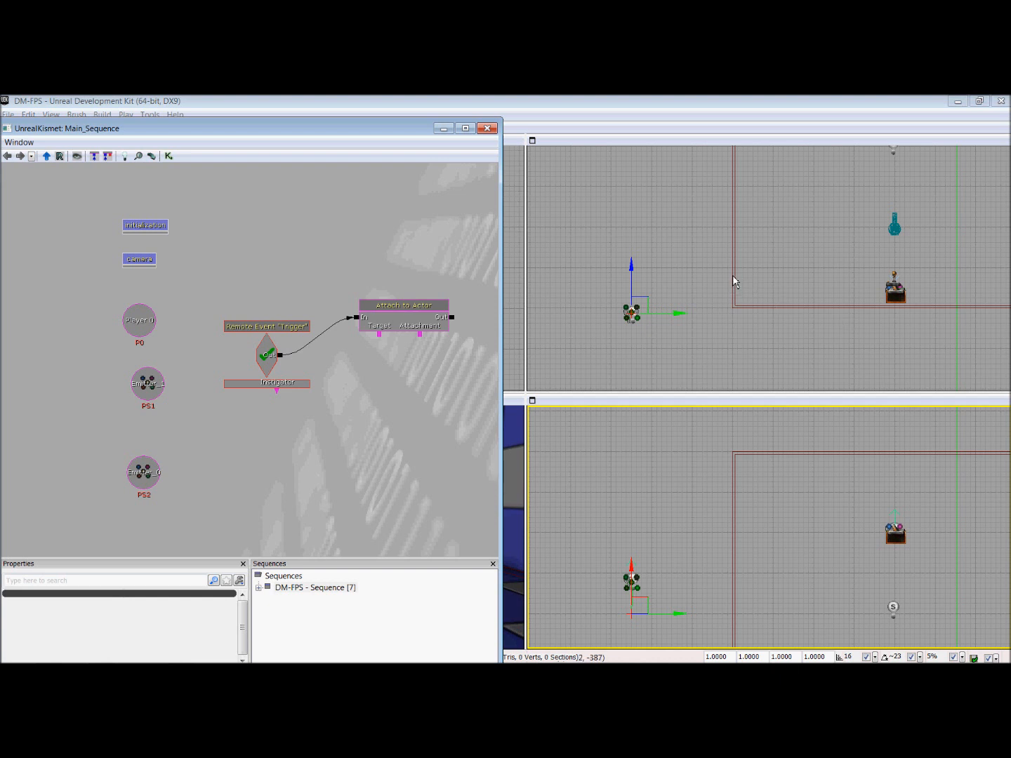
click(433, 320)
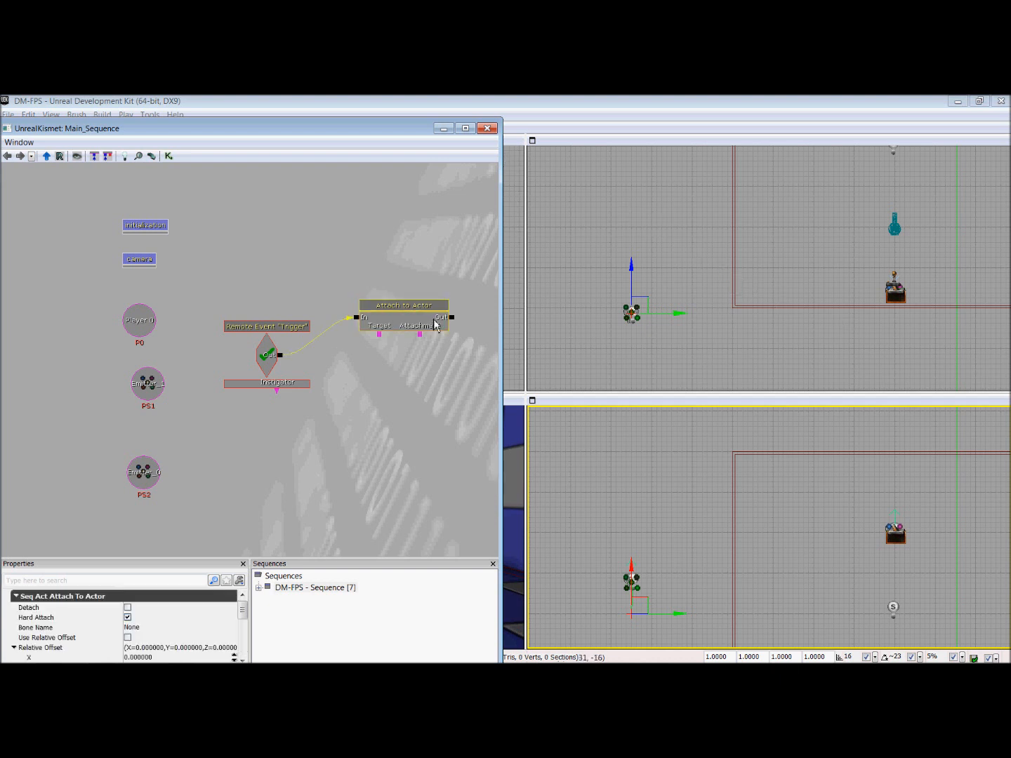
click(127, 637)
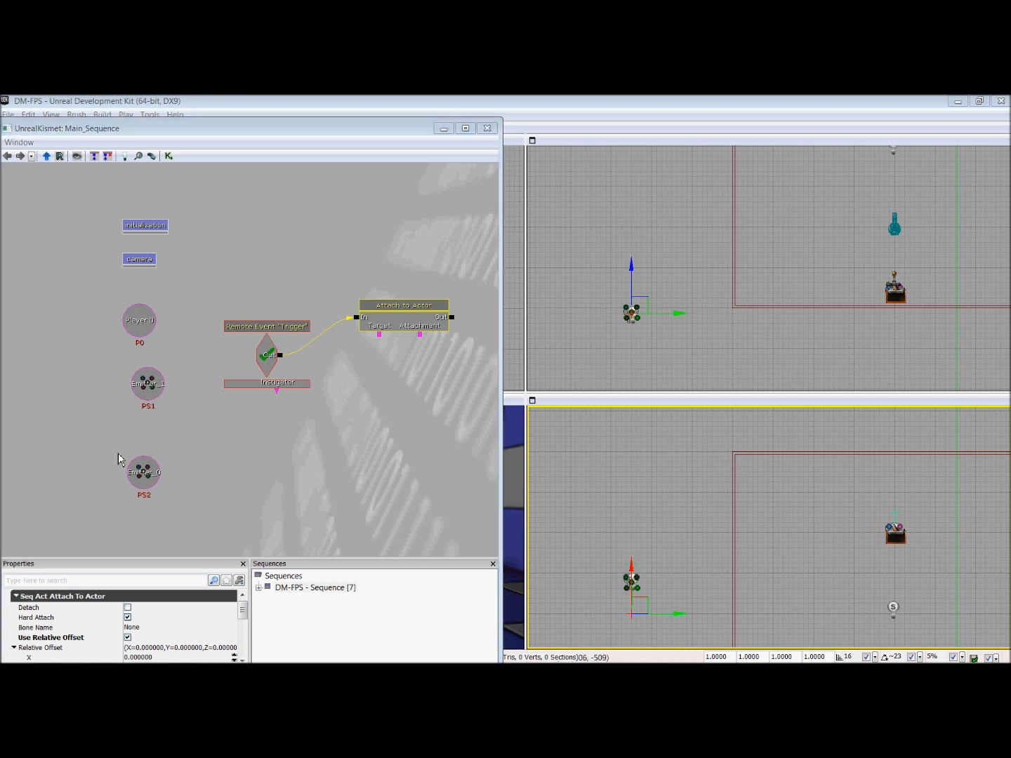
Step: Add a named variable that finds P0 and link it to the Attach to Actor action's Target
click(355, 362)
right_click(356, 364)
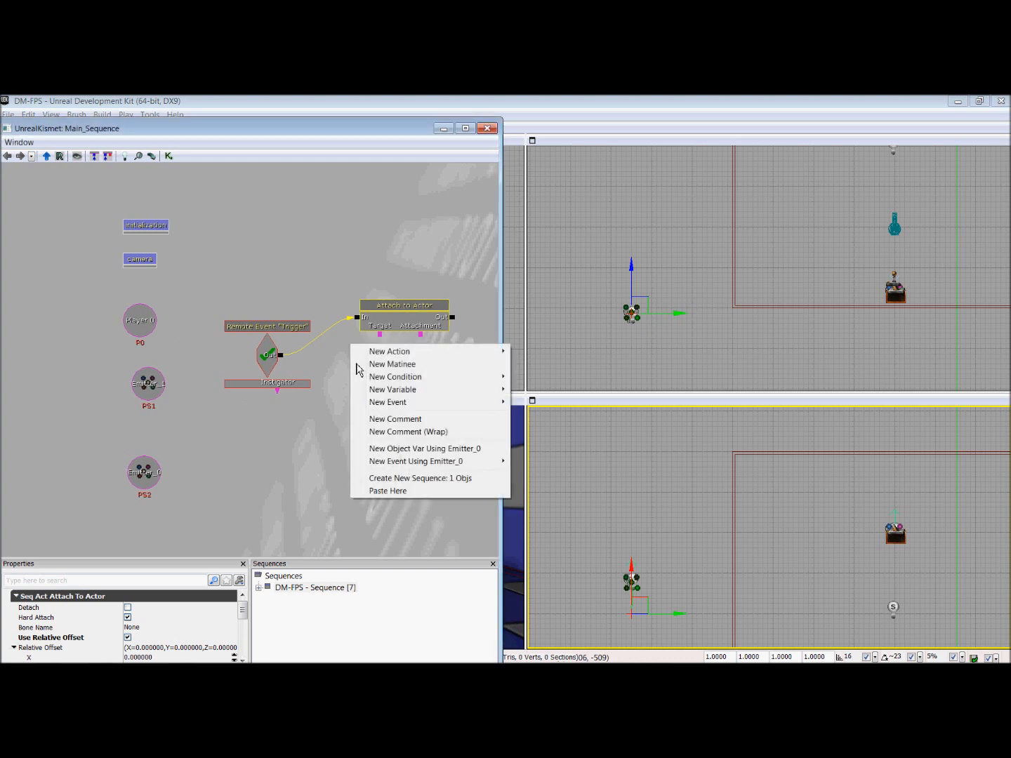
mouse_move(437, 394)
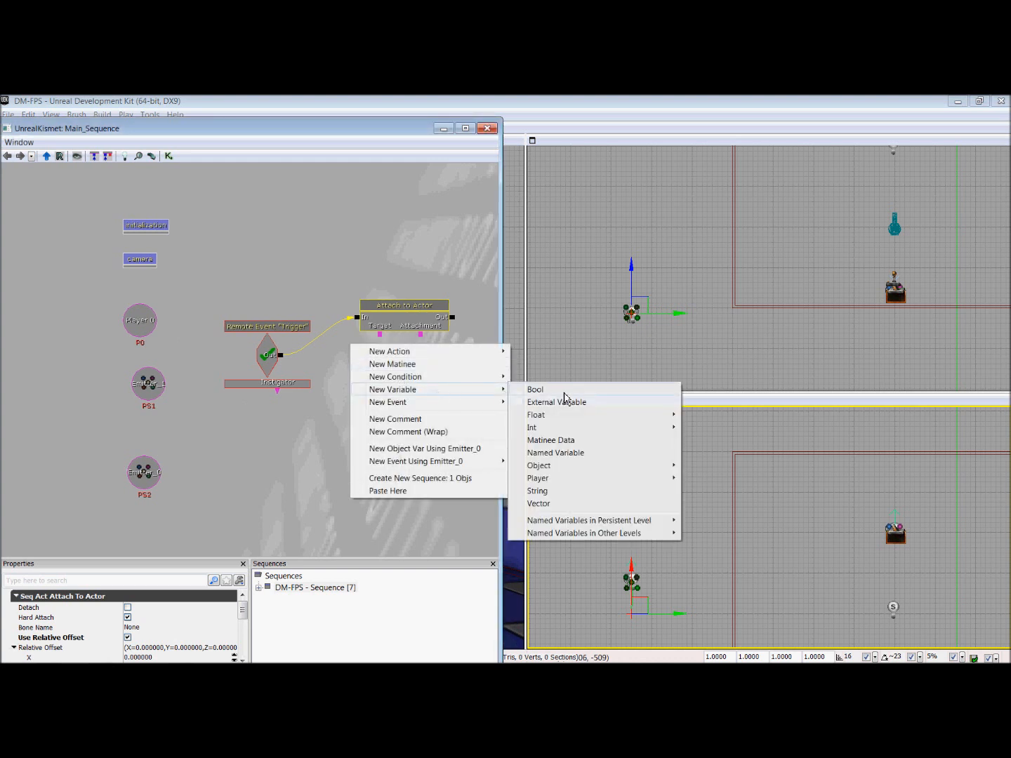
click(575, 455)
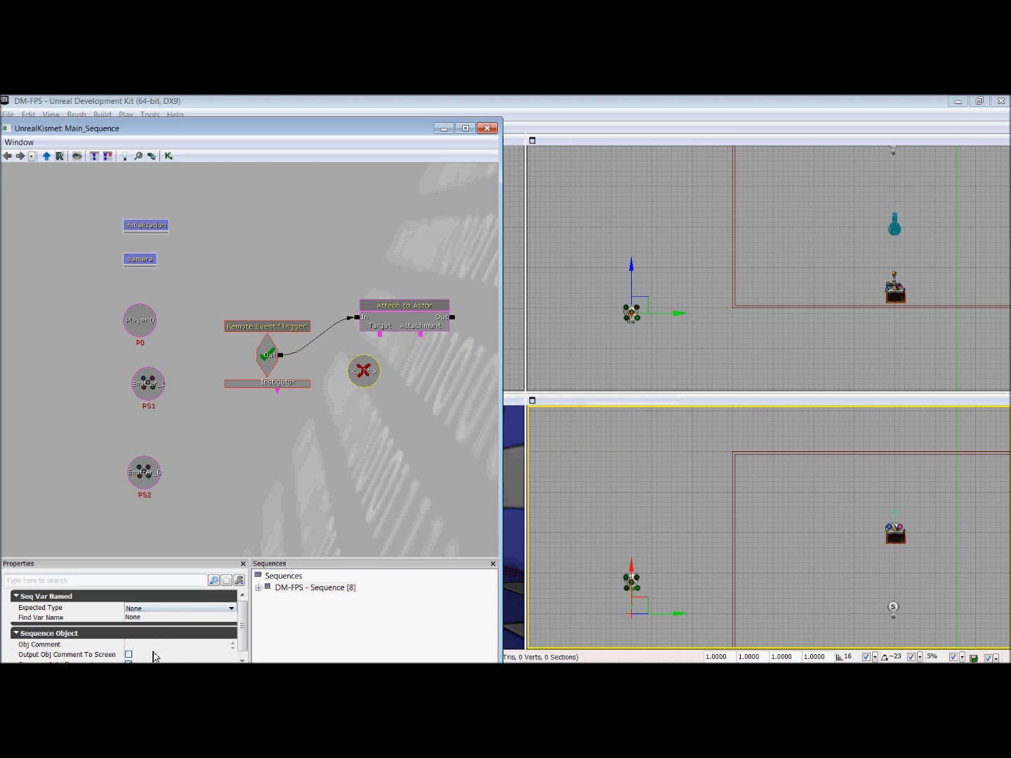
click(159, 617)
text(P0)
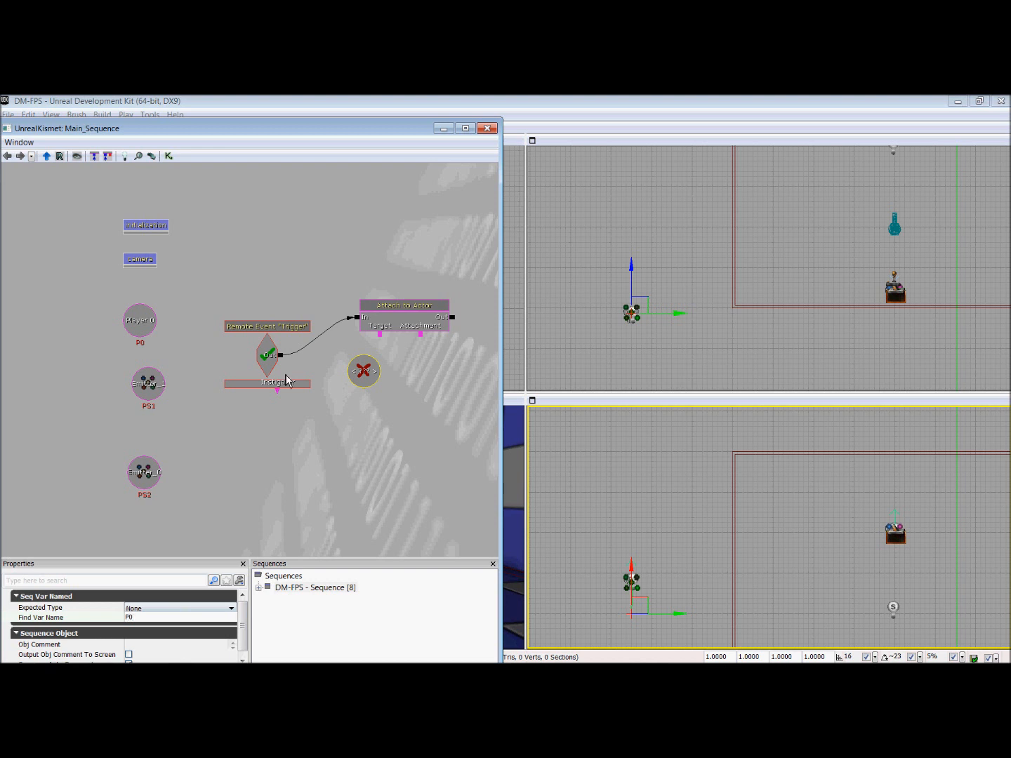
key(Return)
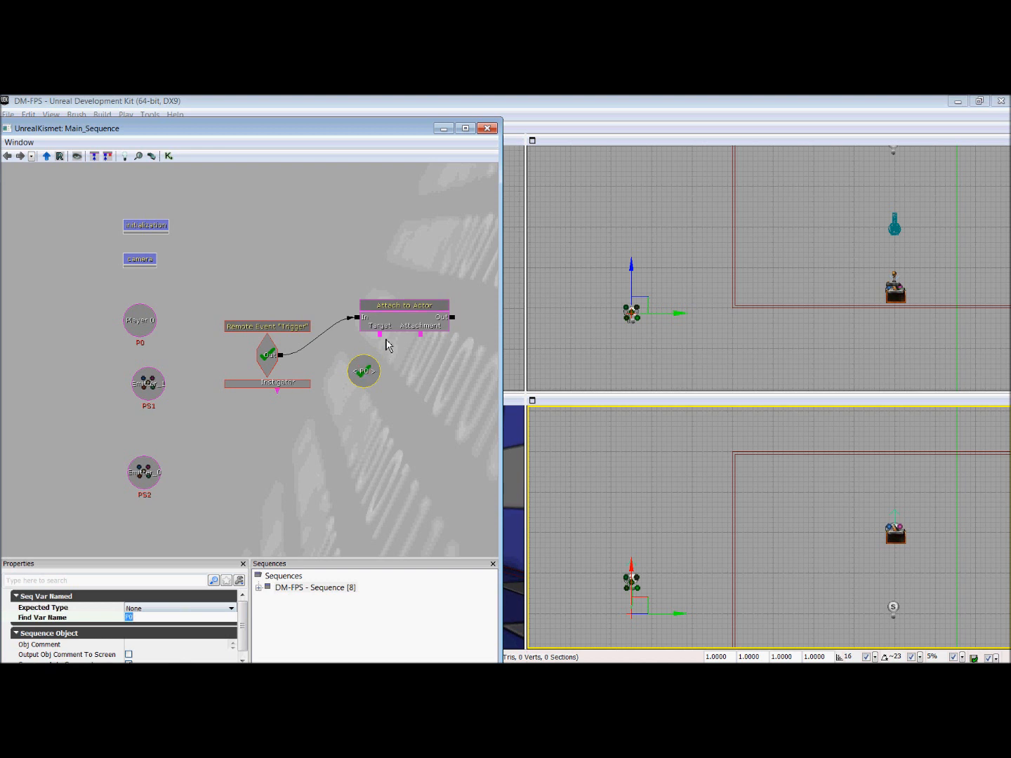
drag(382, 336, 378, 381)
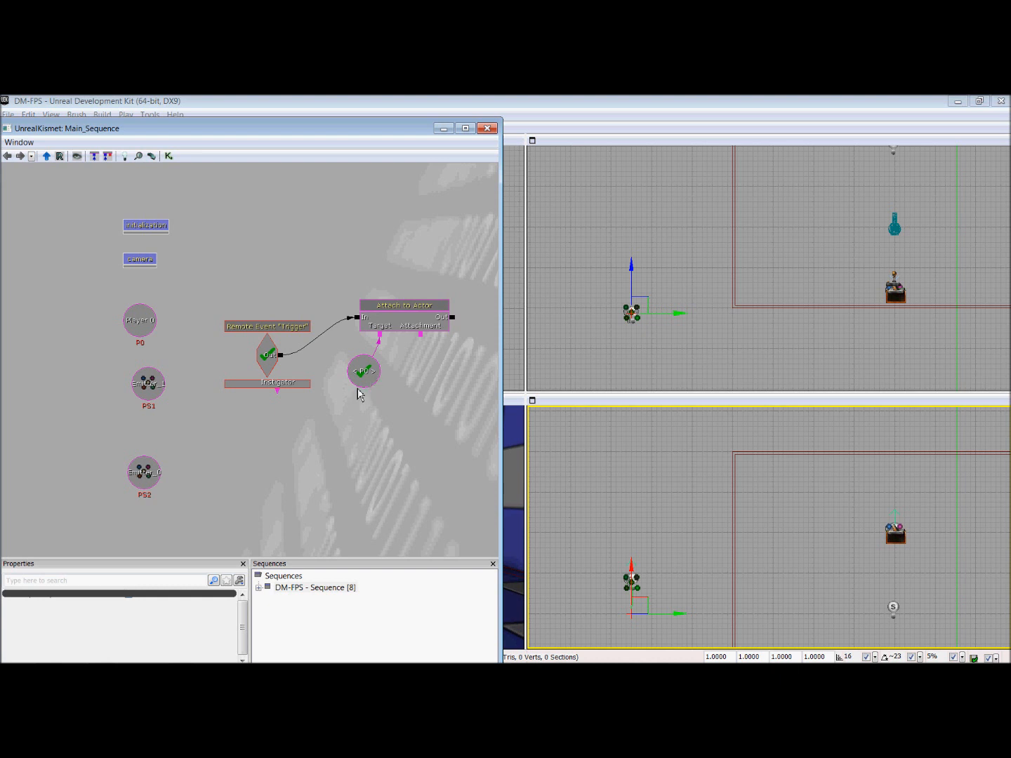
Step: Add a named variable that finds PS1 and link it to the Attach to Actor action's Attachment
click(152, 386)
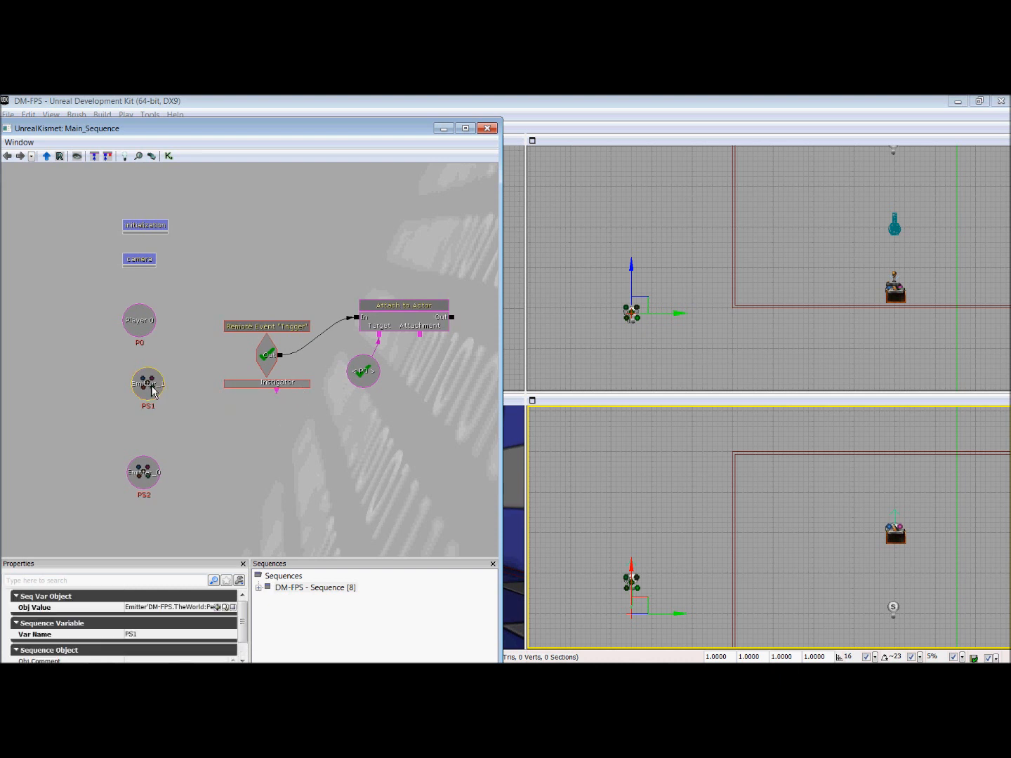
right_click(417, 368)
mouse_move(507, 396)
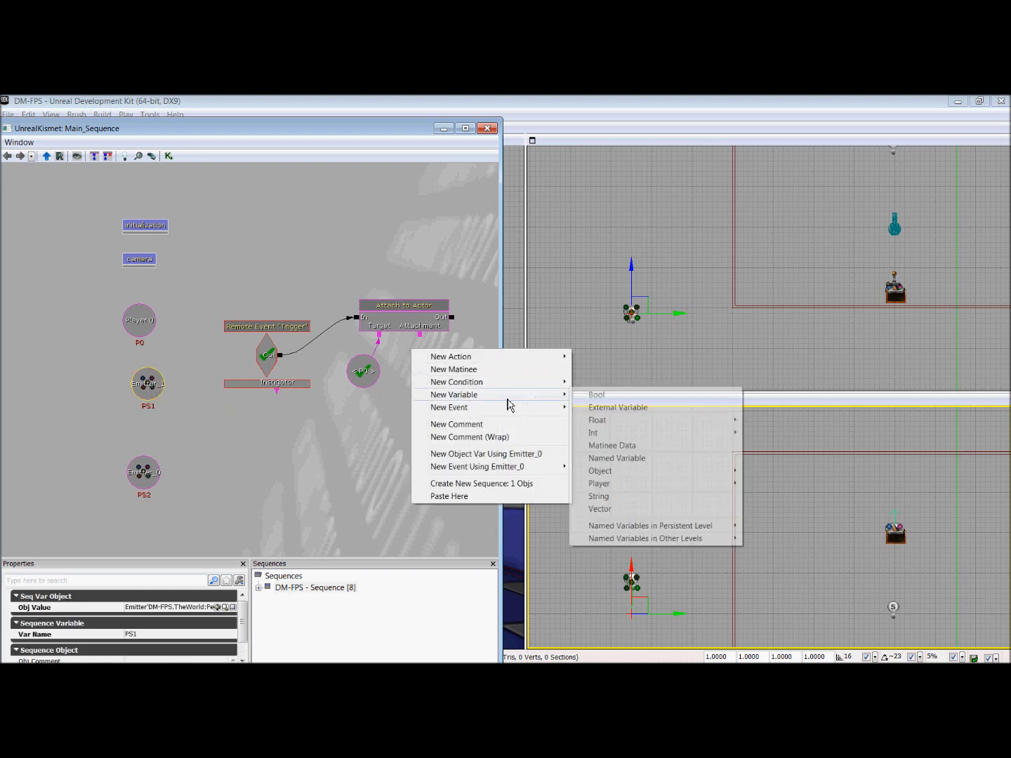
mouse_move(623, 484)
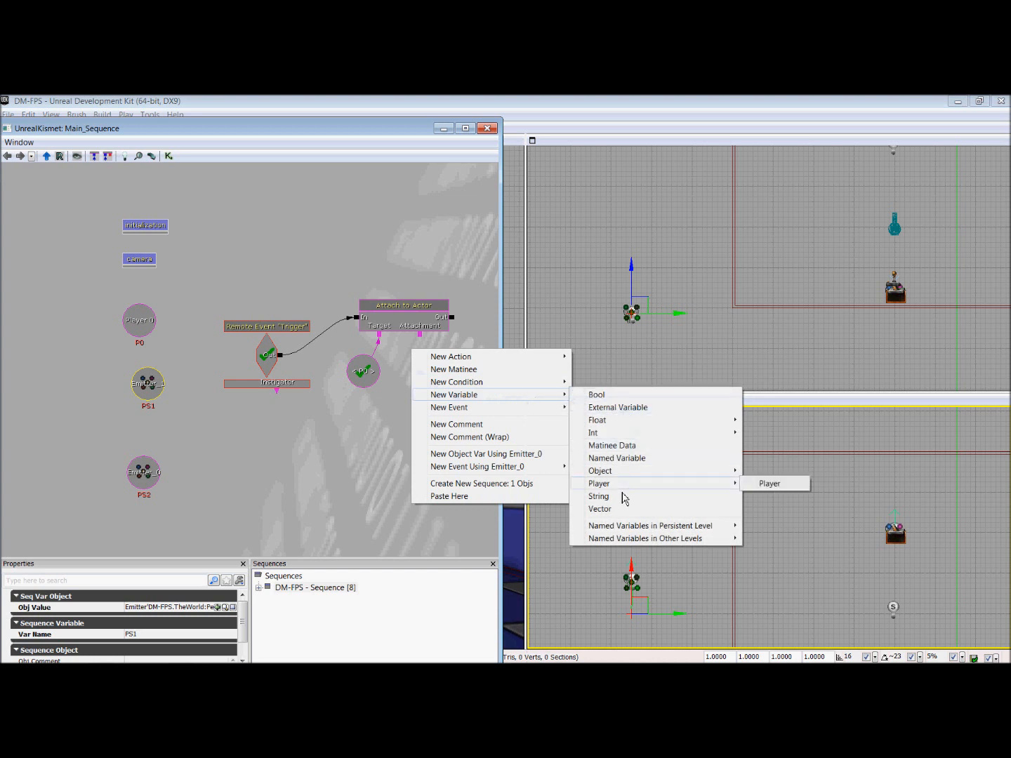
click(618, 458)
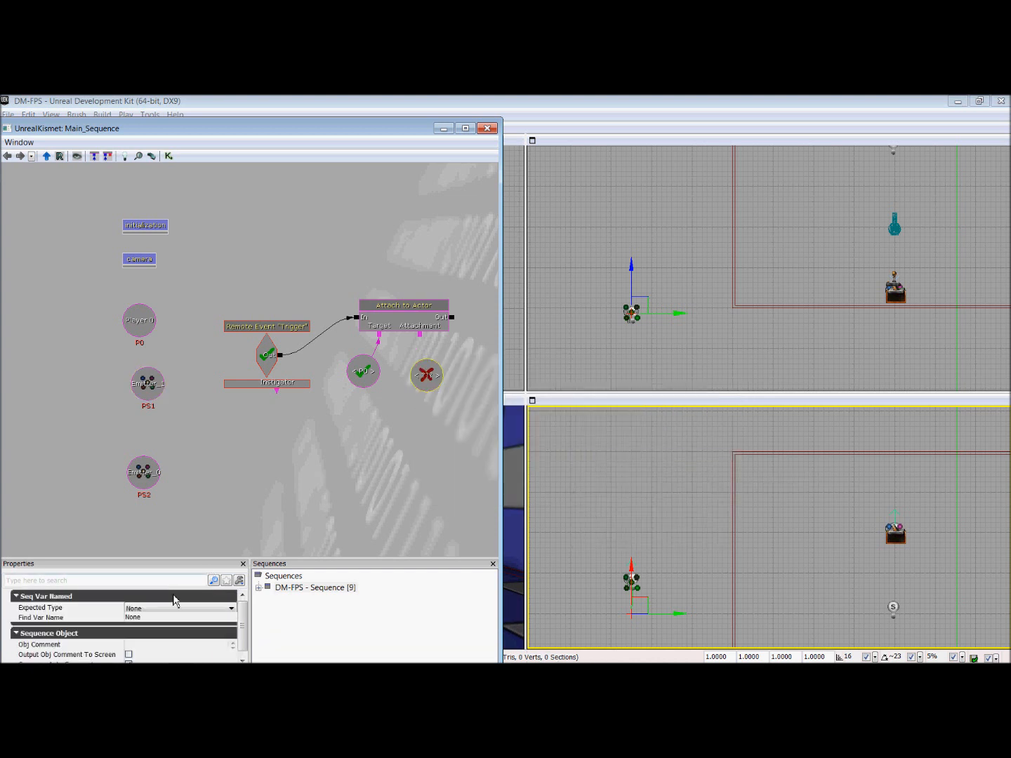
click(162, 620)
text(PS1)
key(Return)
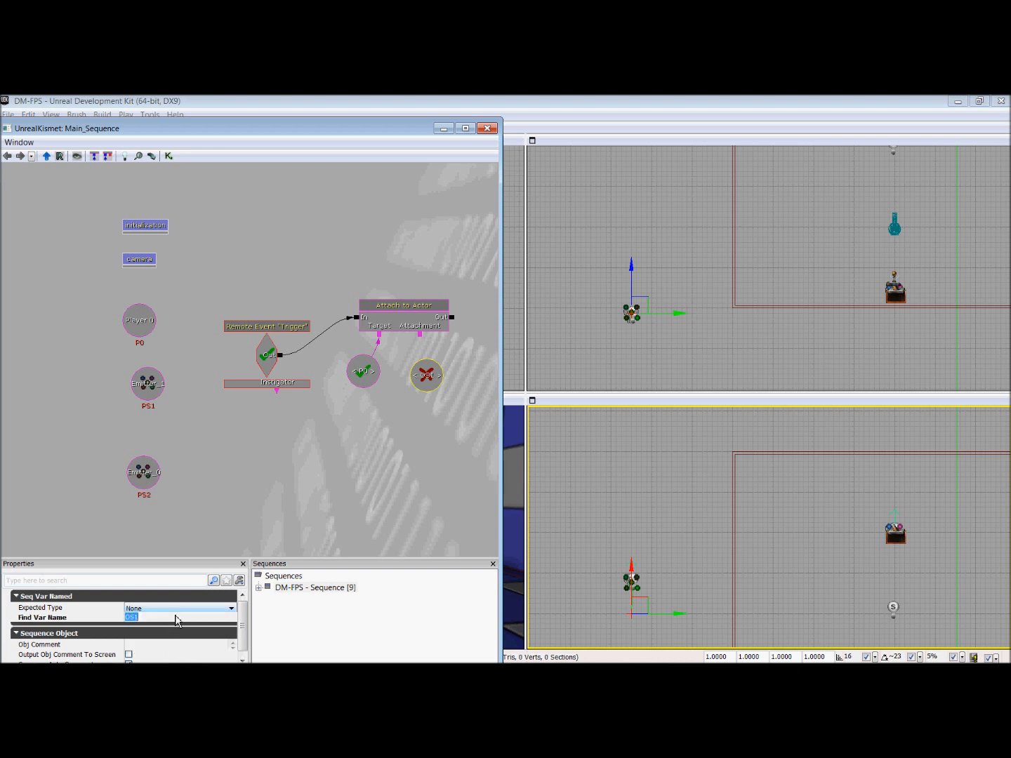
text(PS1)
key(Return)
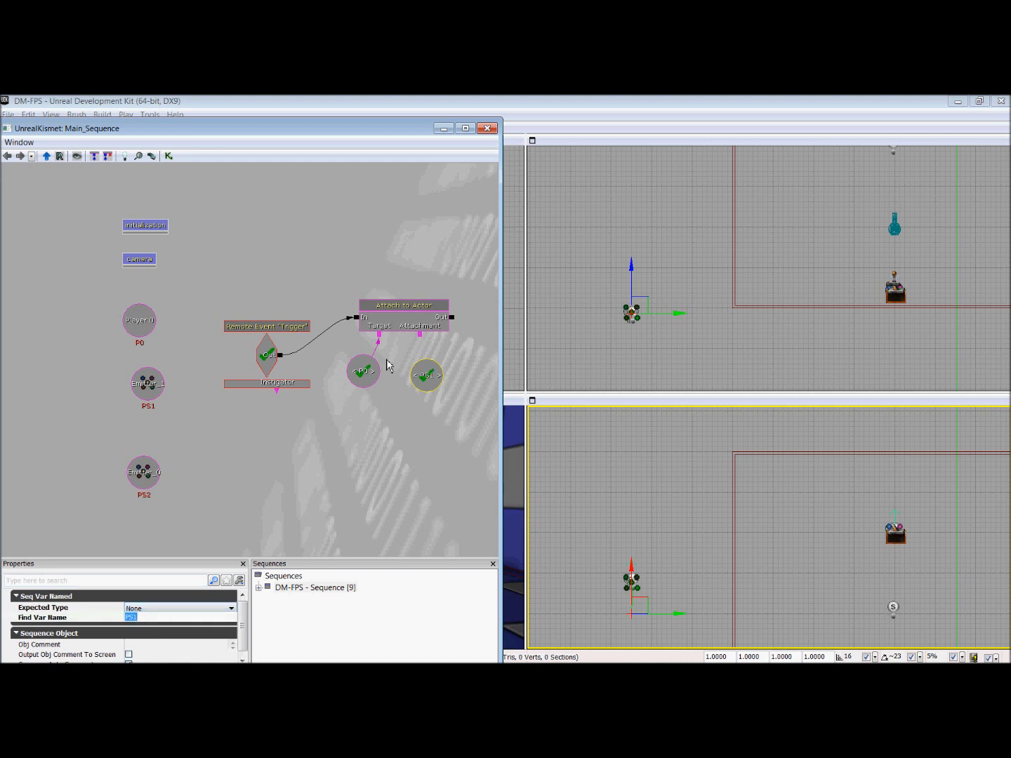
click(432, 349)
Step: Add a Matinee after the Attach to Actor action and connect the action's Out to the Matinee's Play input
drag(465, 361, 394, 373)
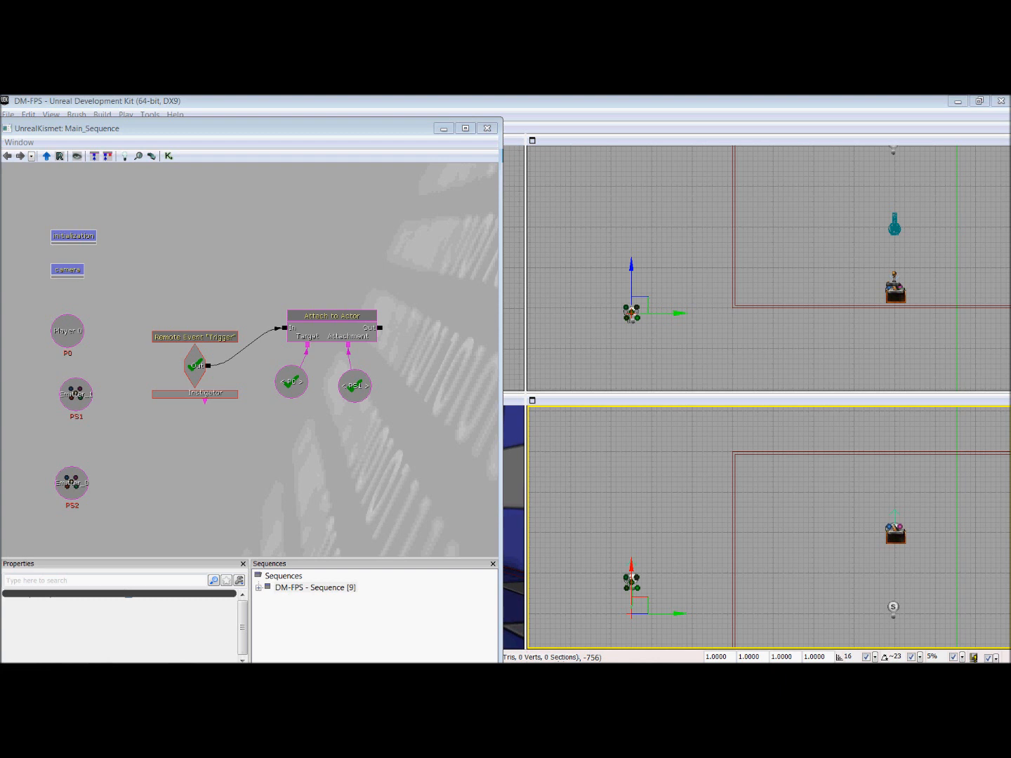
drag(438, 378, 398, 383)
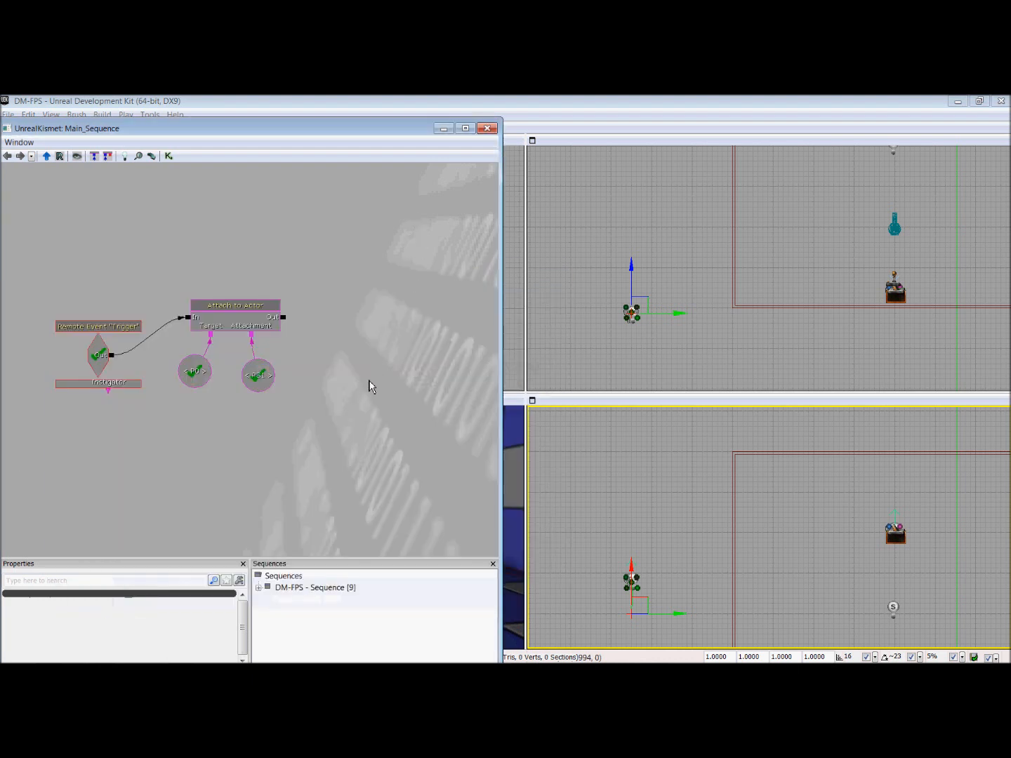
right_click(353, 294)
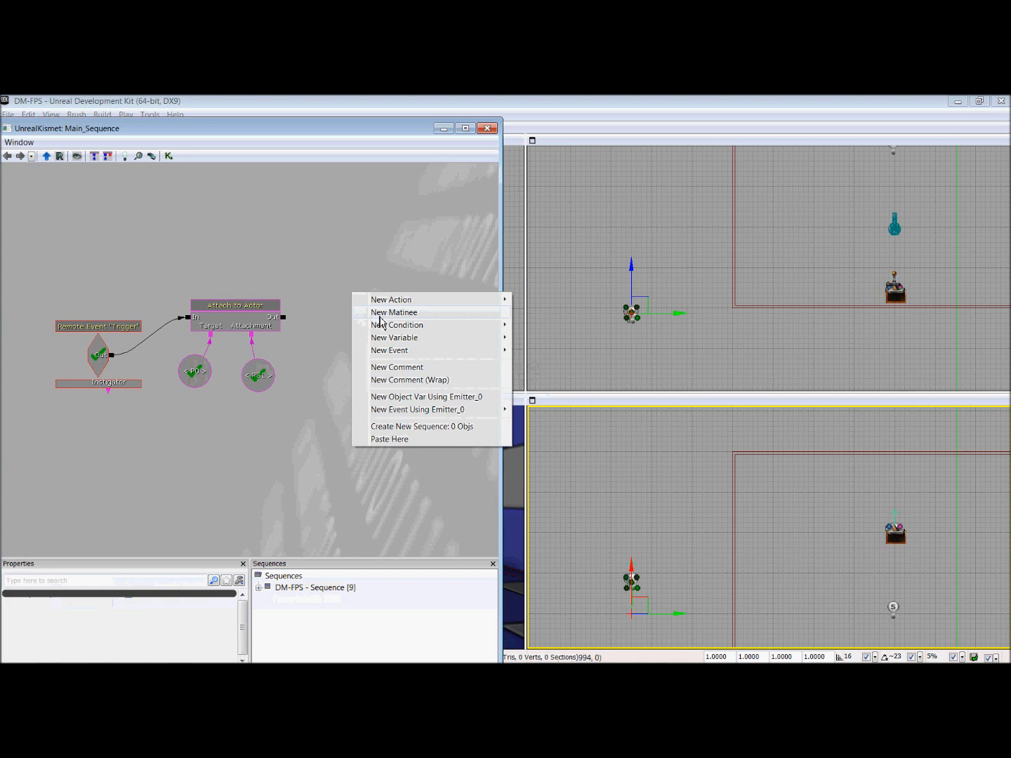
click(380, 313)
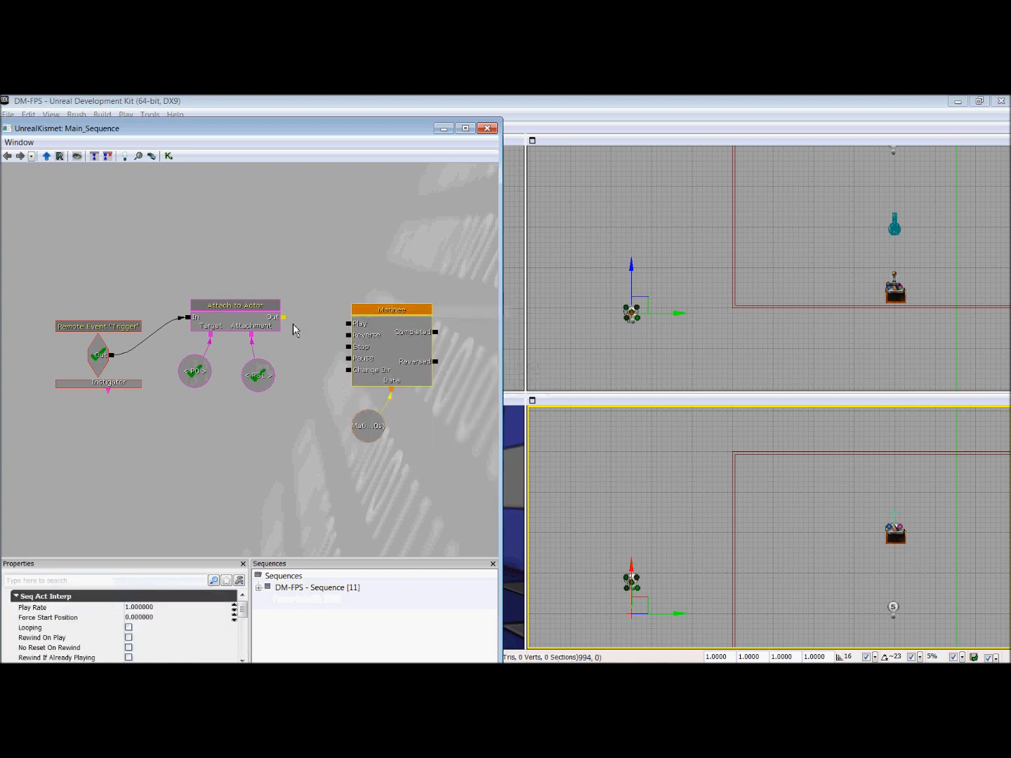
drag(283, 317, 349, 324)
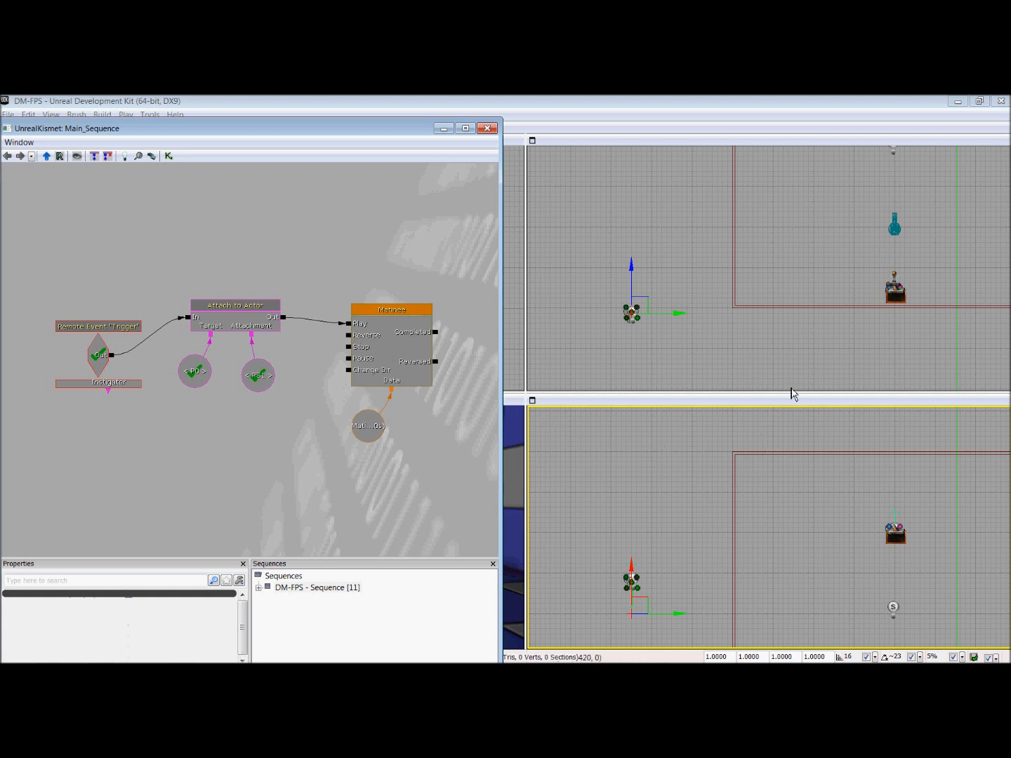
Step: Jump from the named PS1 reference to its source object variable and select the associated emitter in the level
drag(245, 480, 165, 509)
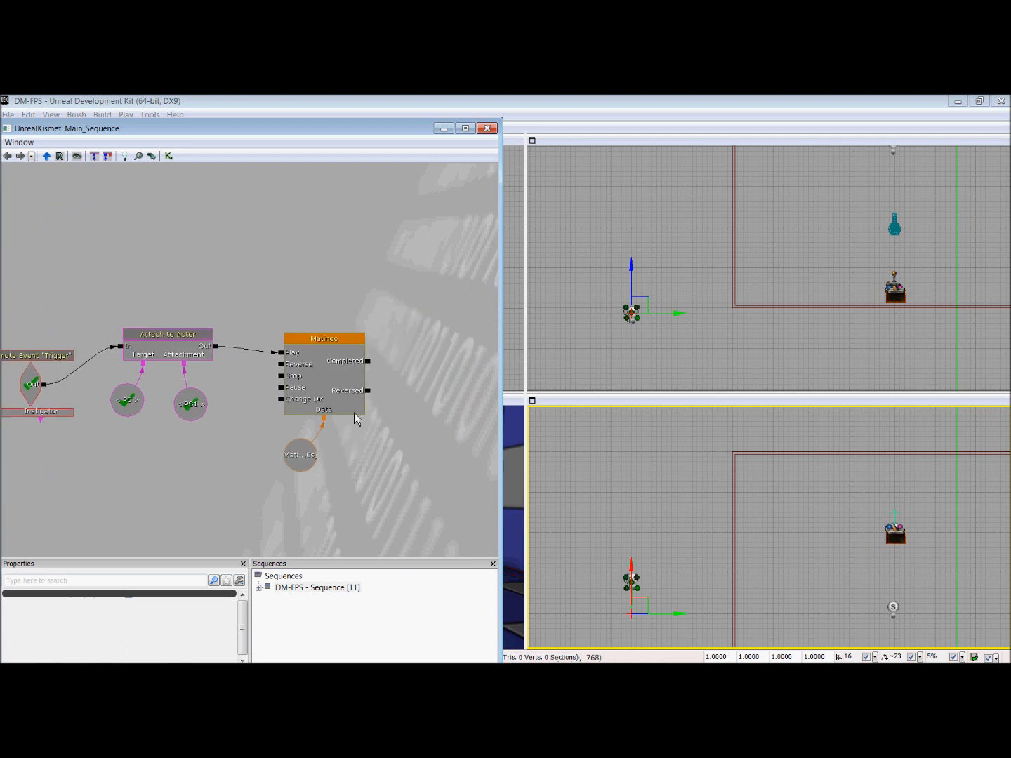
click(204, 414)
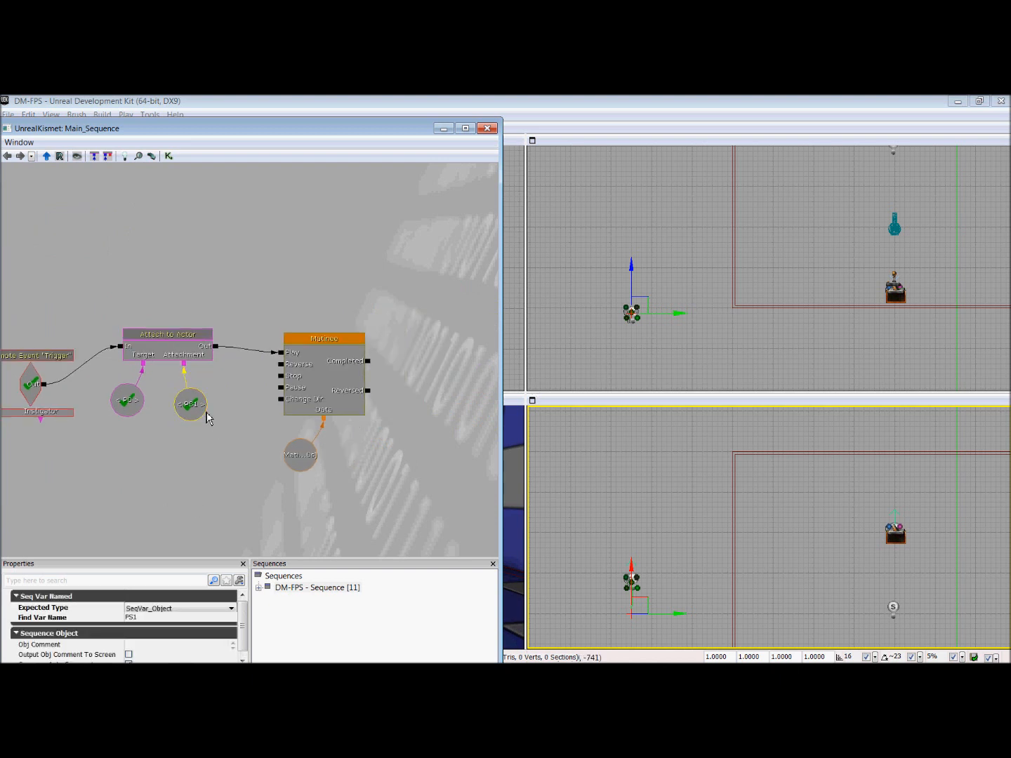
double_click(205, 414)
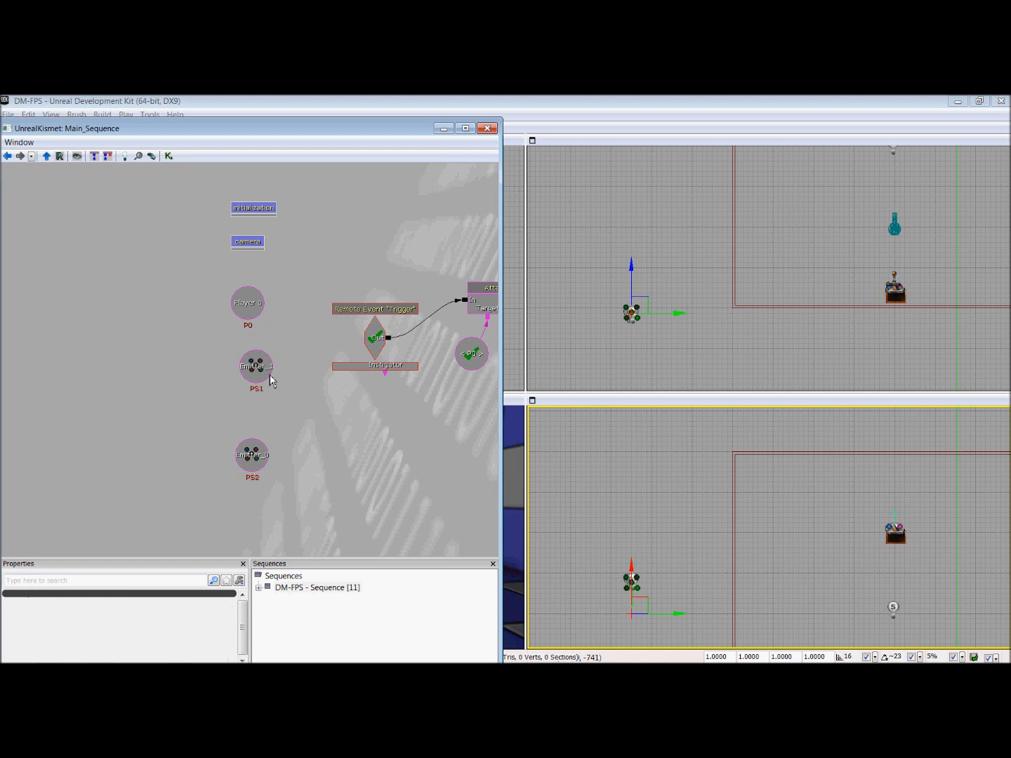
drag(429, 418, 295, 437)
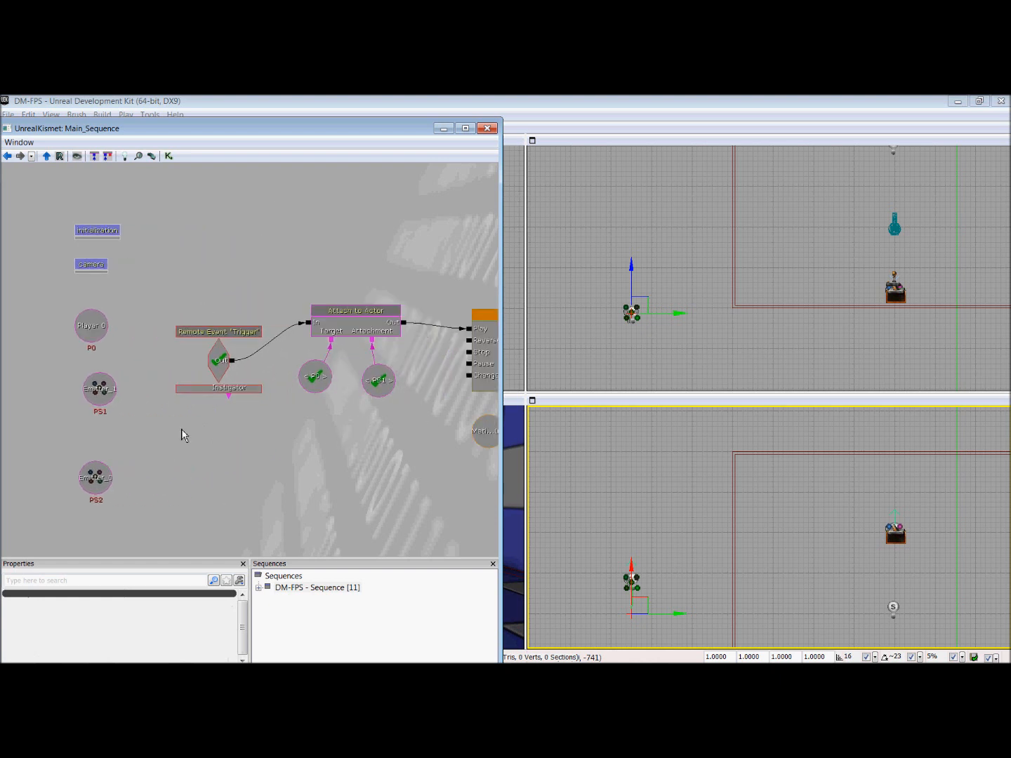
double_click(112, 396)
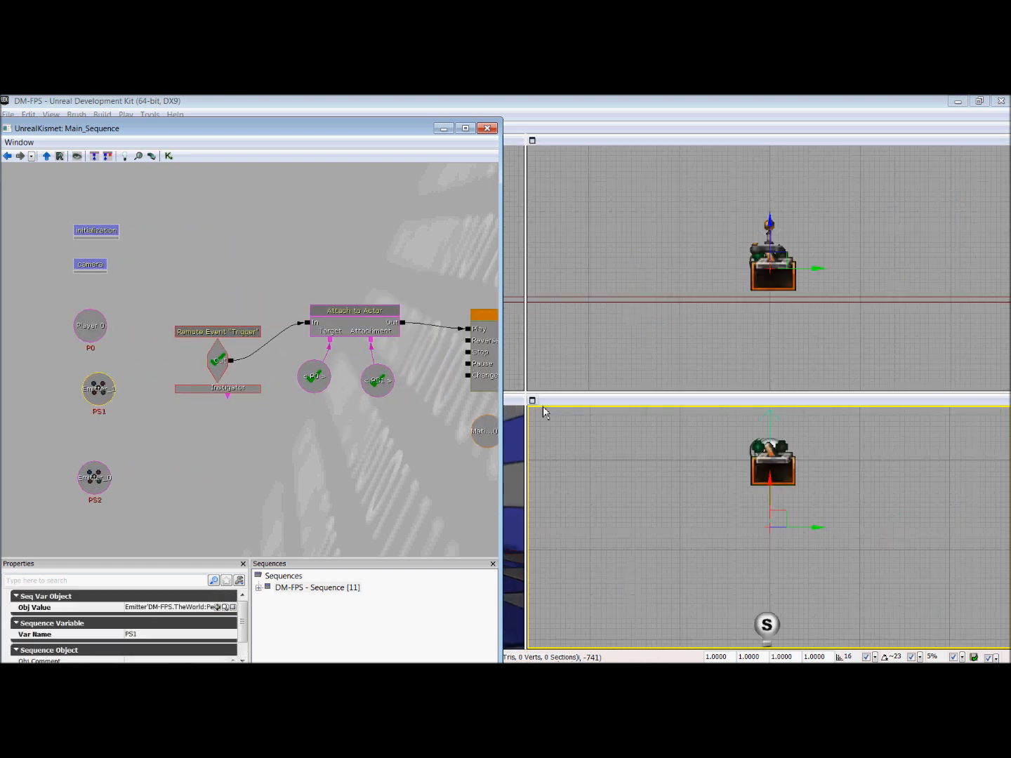
drag(436, 441, 305, 396)
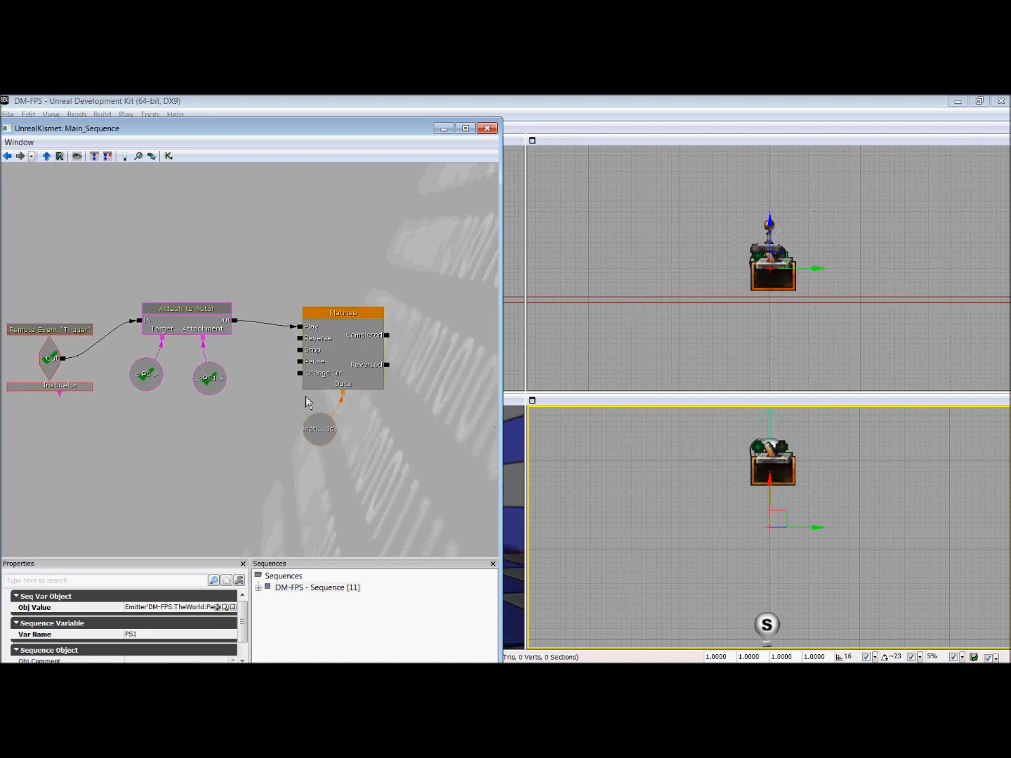
Step: Open the Matinee, add an empty group named Rotation for the selected emitter, and give the group a movement track
double_click(349, 359)
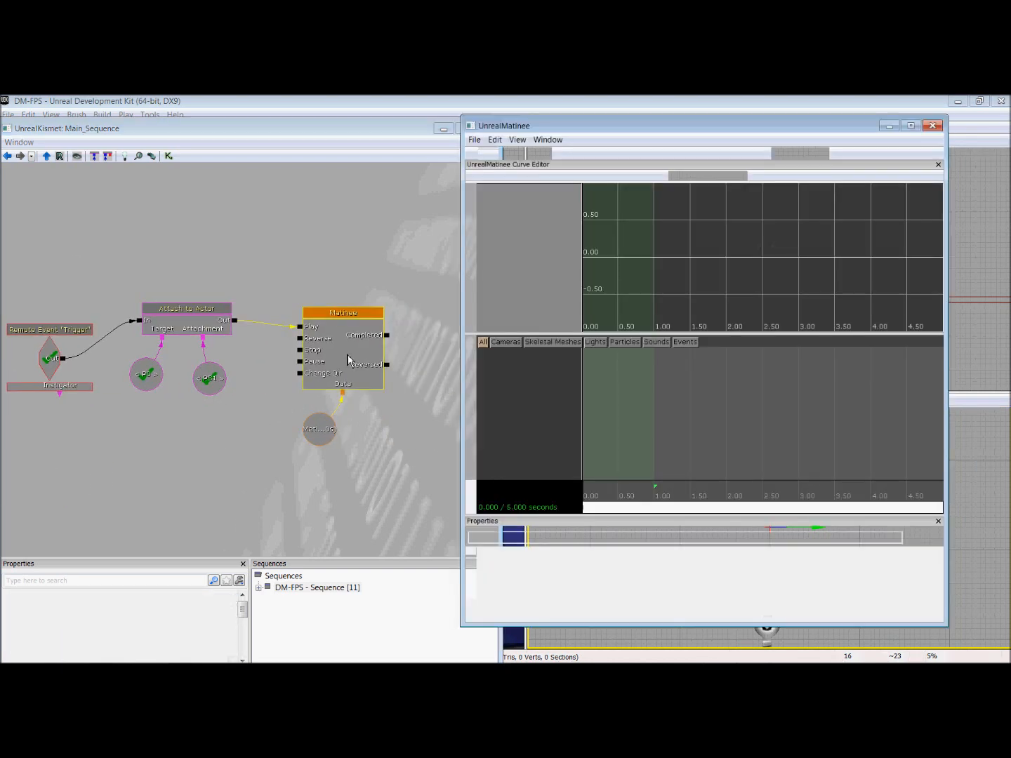
right_click(513, 351)
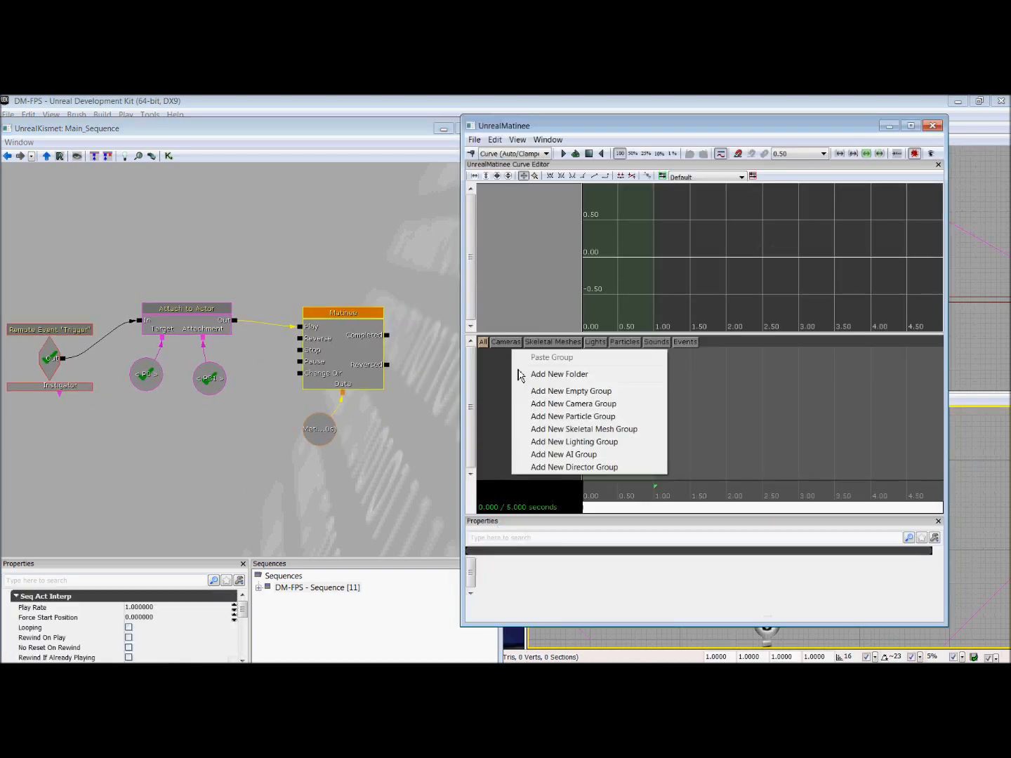
click(567, 397)
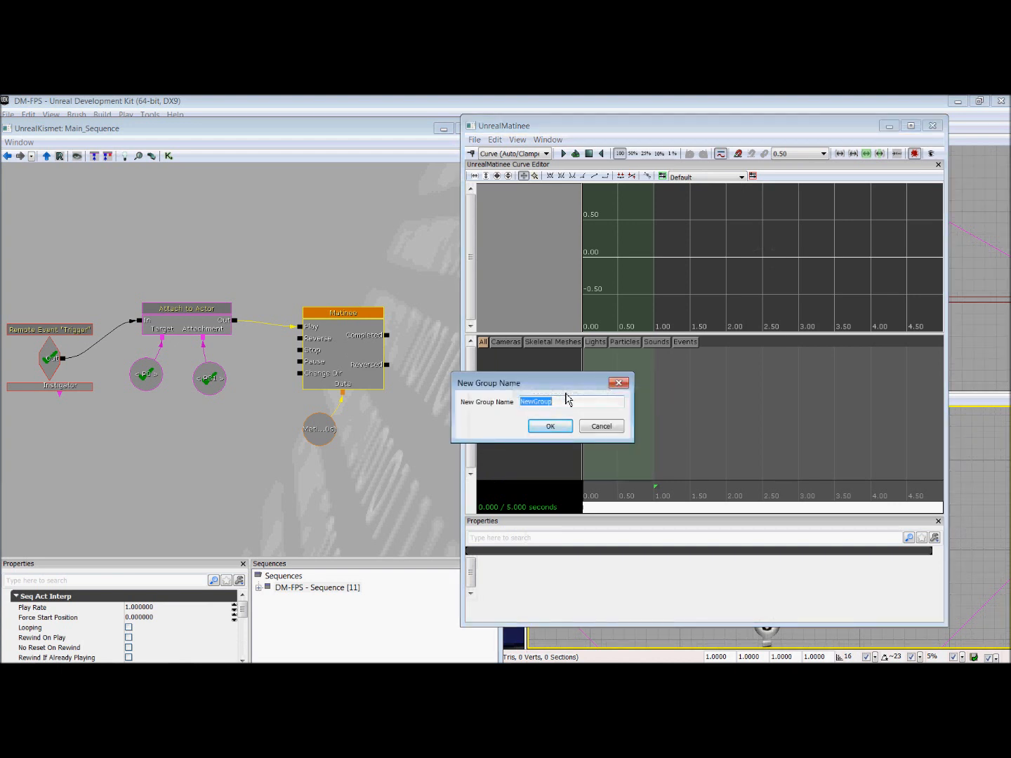
text(Rotation)
key(Return)
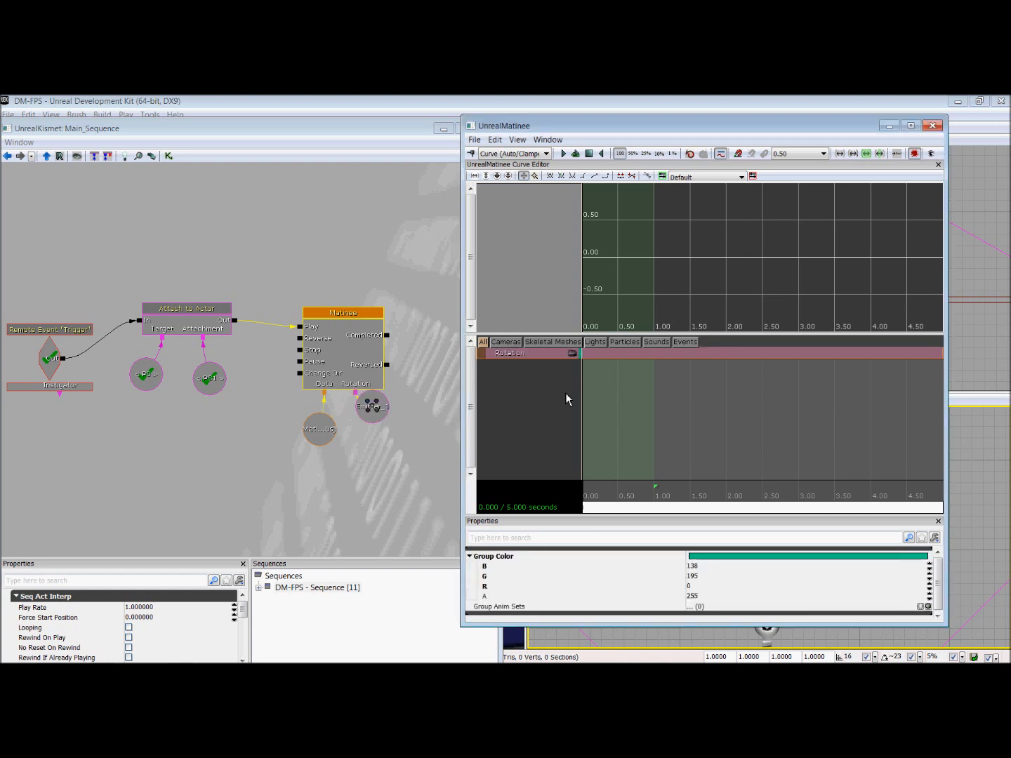
right_click(530, 365)
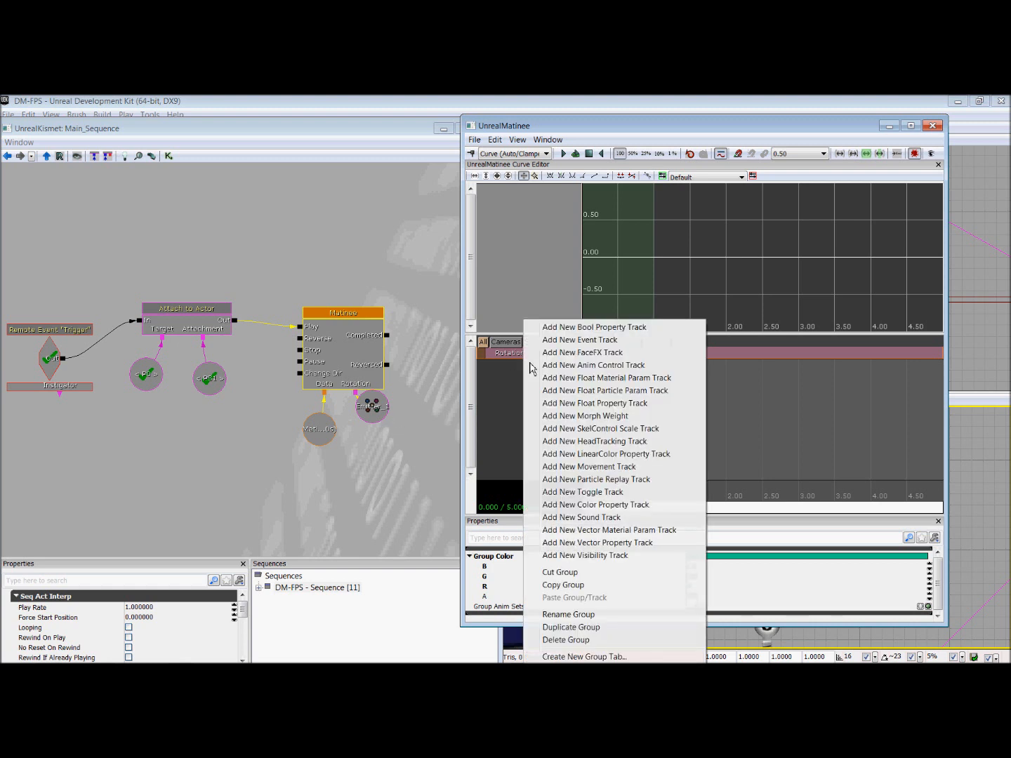
click(591, 467)
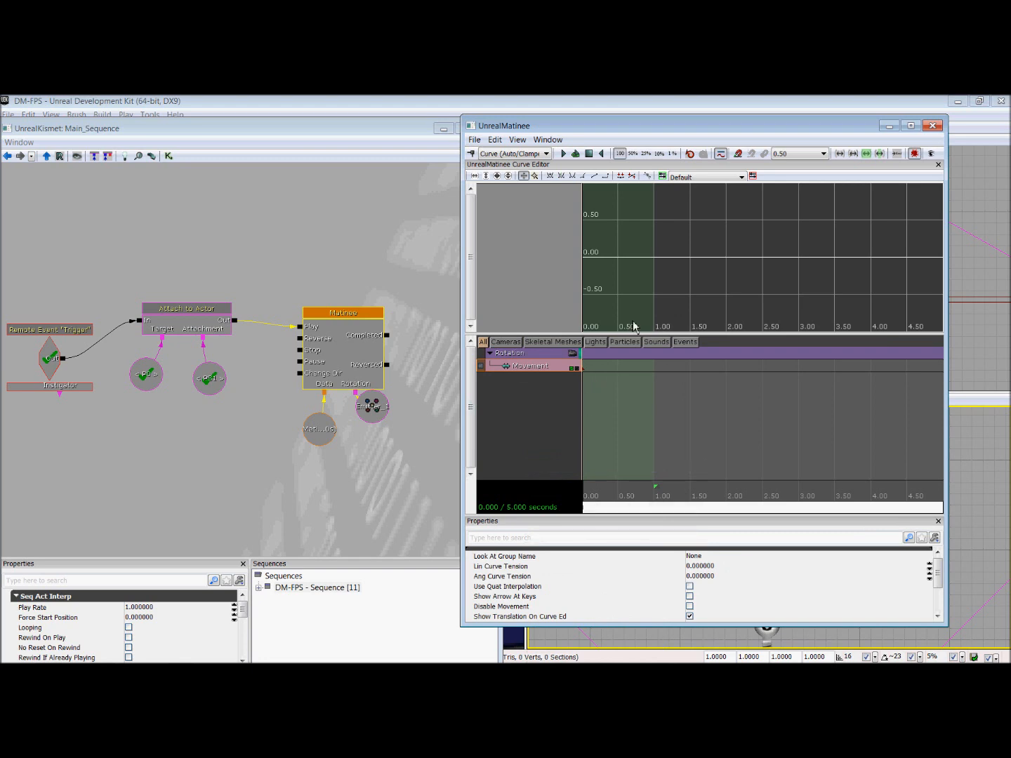
Step: Move the Matinee and Kismet windows aside to uncover the level viewports around the emitter
drag(677, 128, 721, 194)
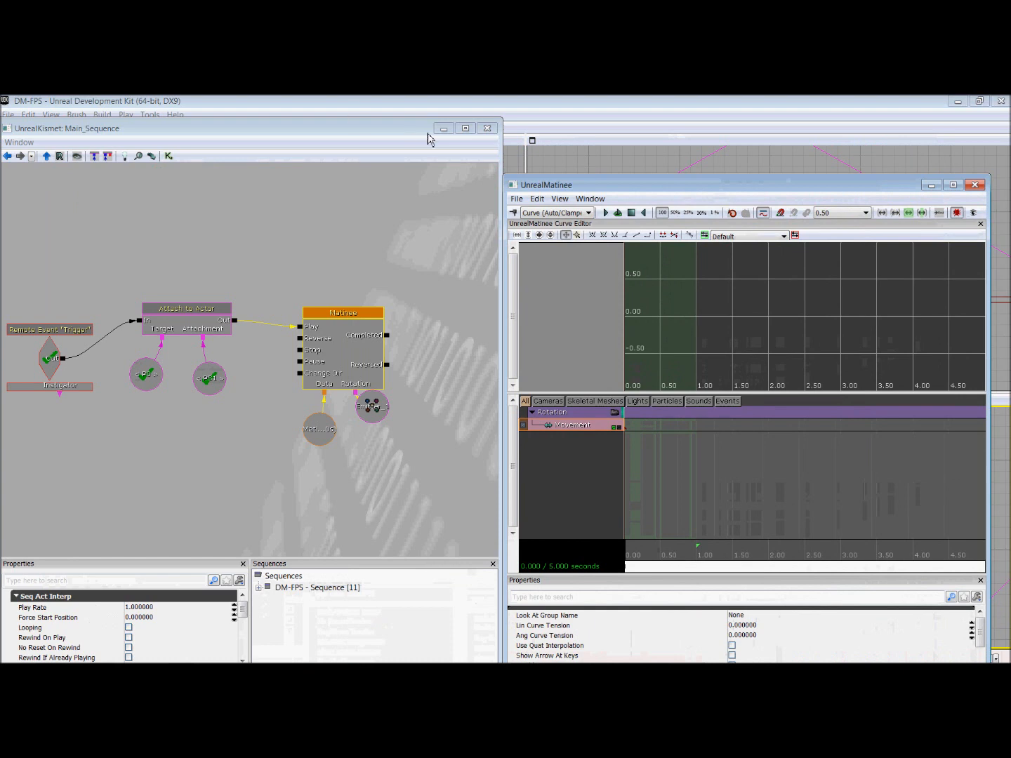
drag(412, 133, 972, 140)
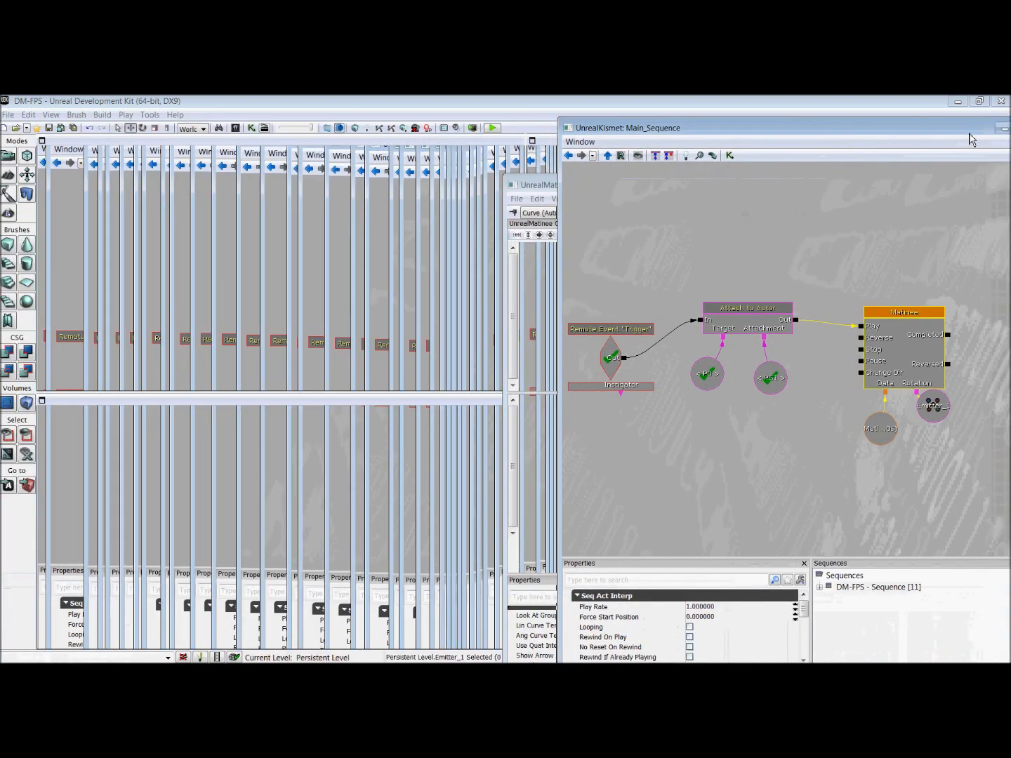
click(546, 185)
right_drag(240, 245, 217, 242)
scroll(217, 242, down, 7)
scroll(219, 248, up, 3)
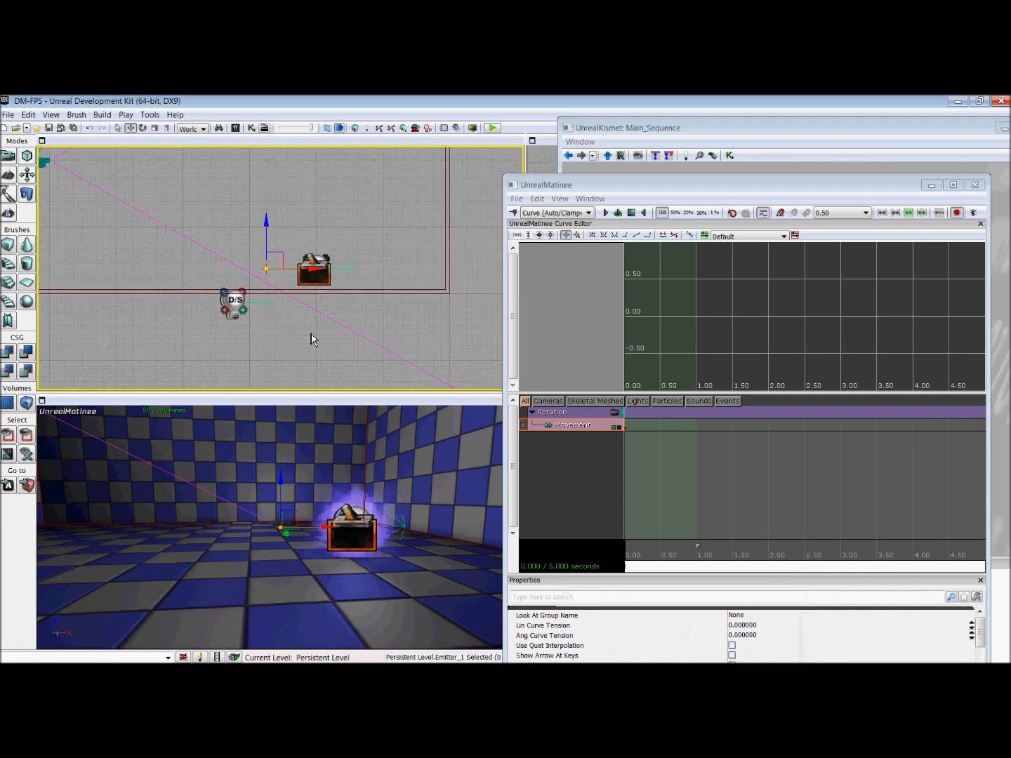
scroll(303, 328, down, 5)
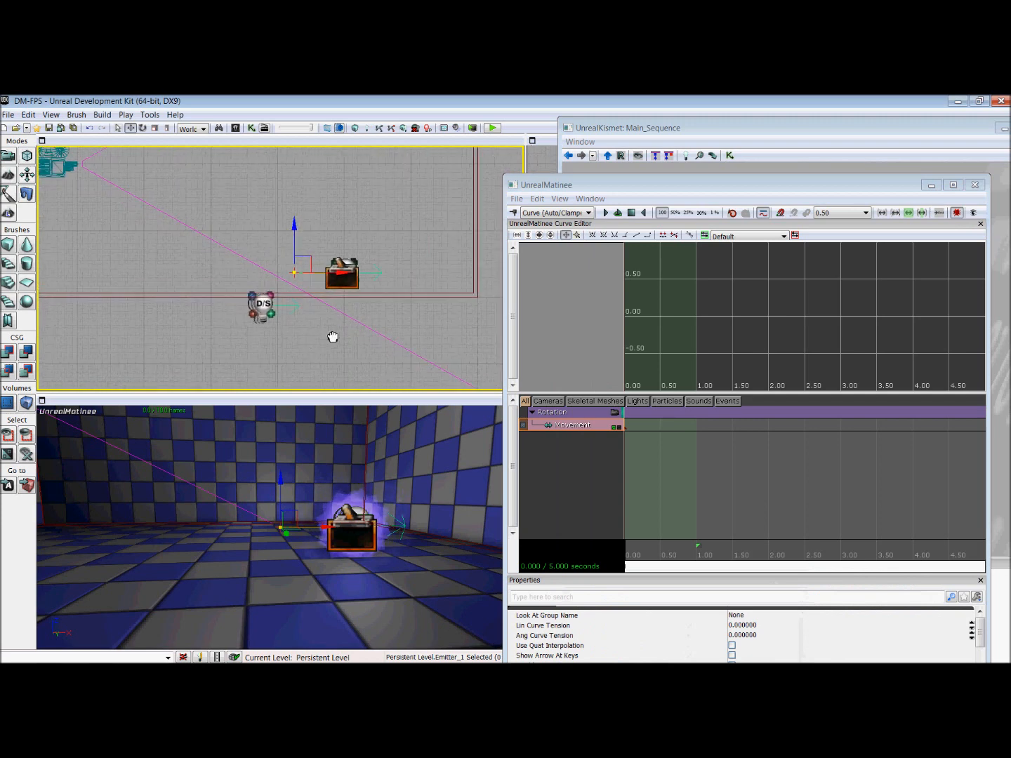
Step: At about 0.48 seconds, rotate the emitter half a turn around its pivot and add a movement key
right_click(191, 334)
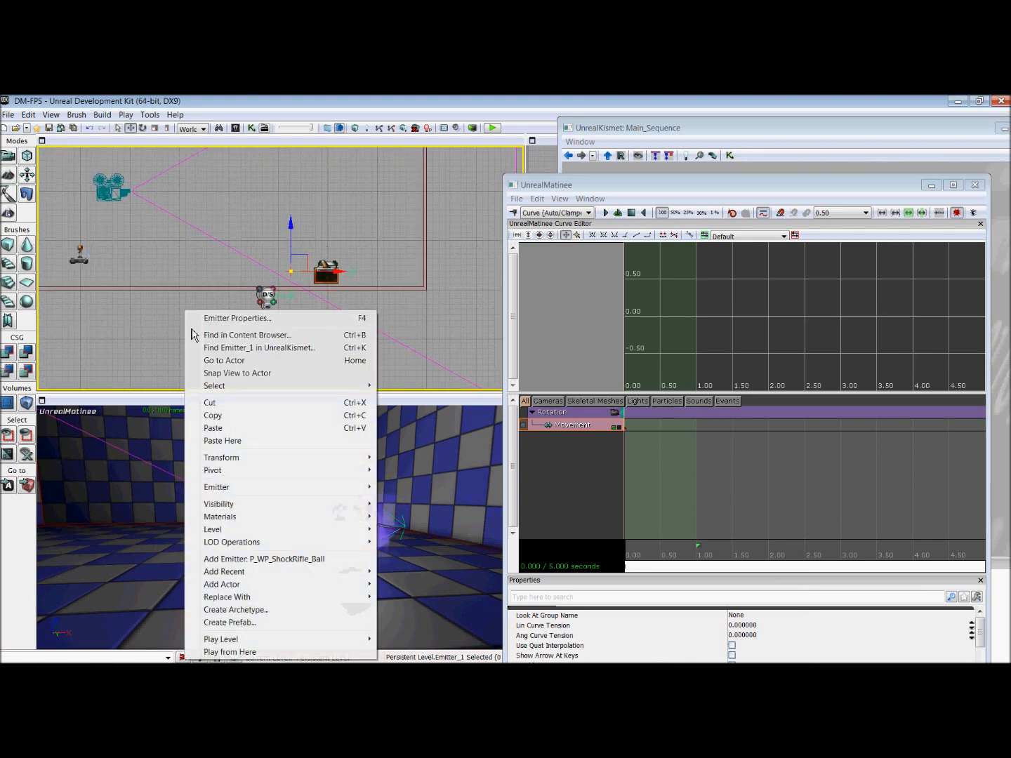
click(271, 235)
click(300, 279)
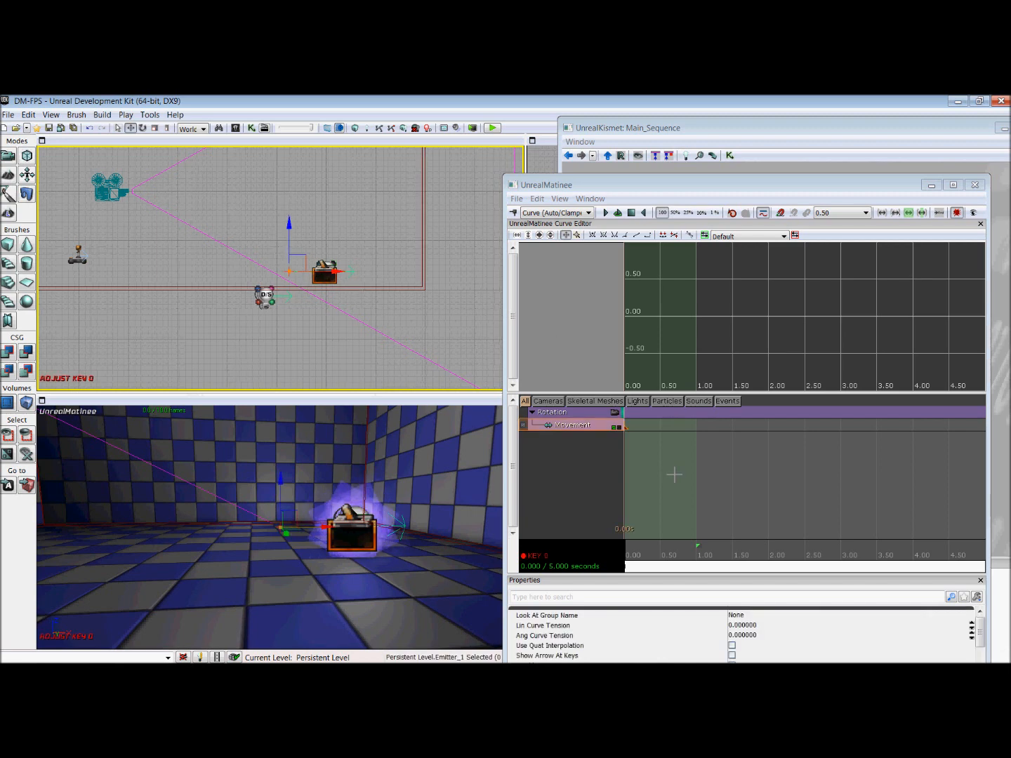
drag(661, 566, 671, 561)
key(space)
click(666, 557)
drag(313, 350, 300, 356)
key(space)
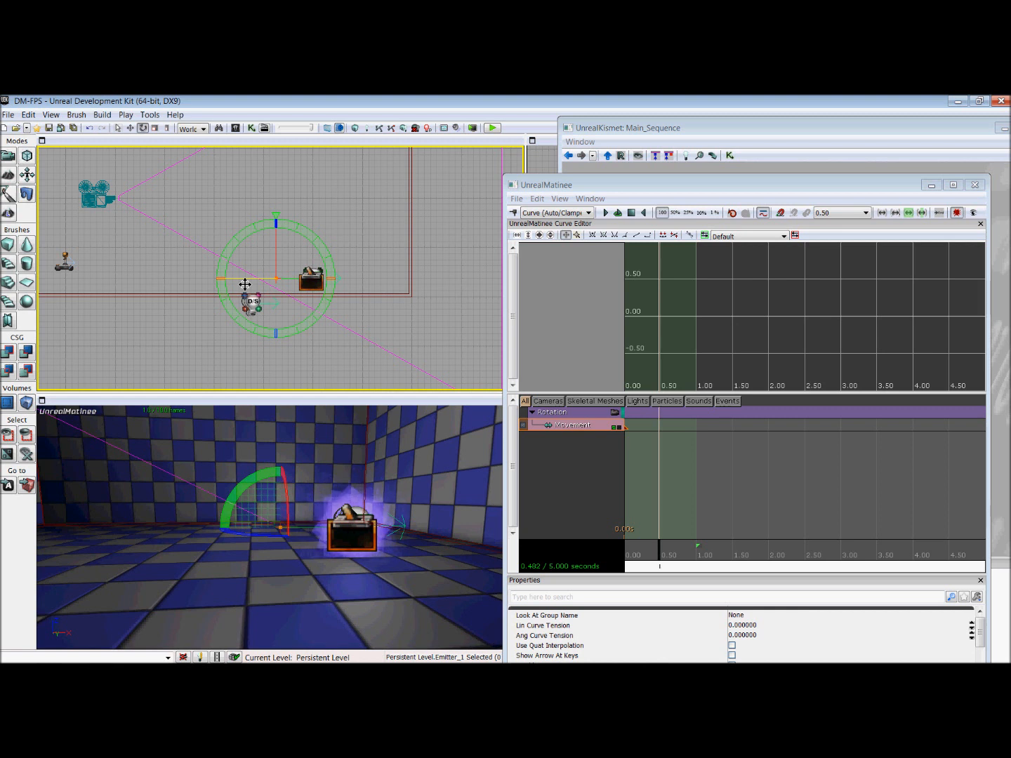
drag(245, 284, 231, 383)
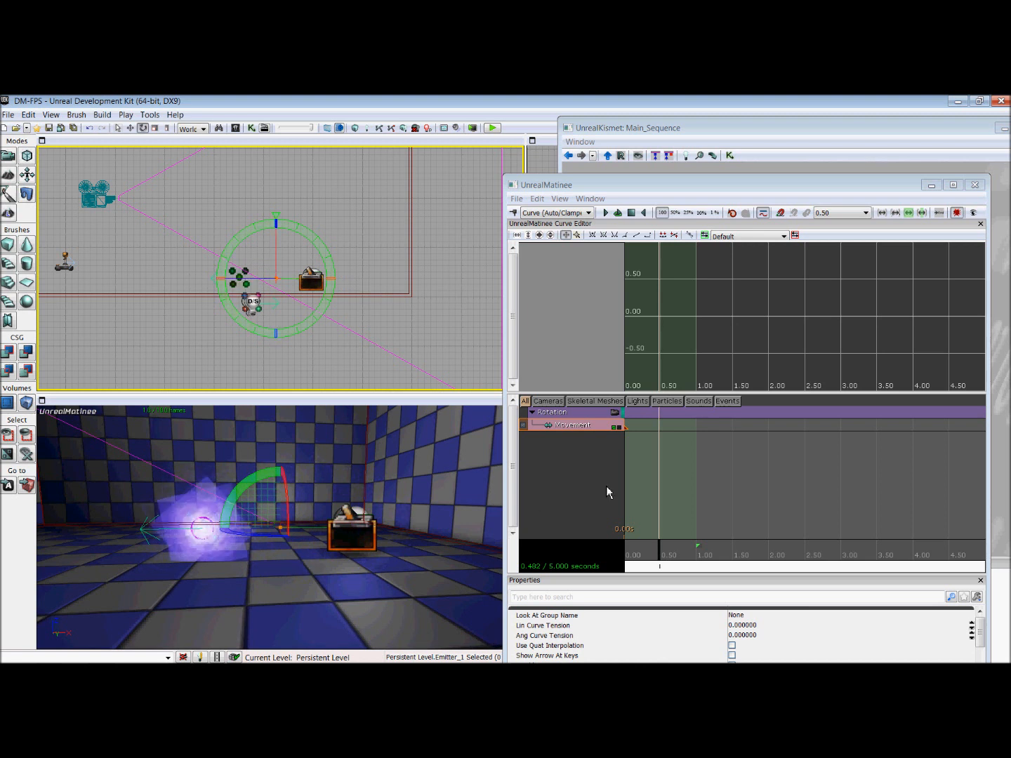
key(Return)
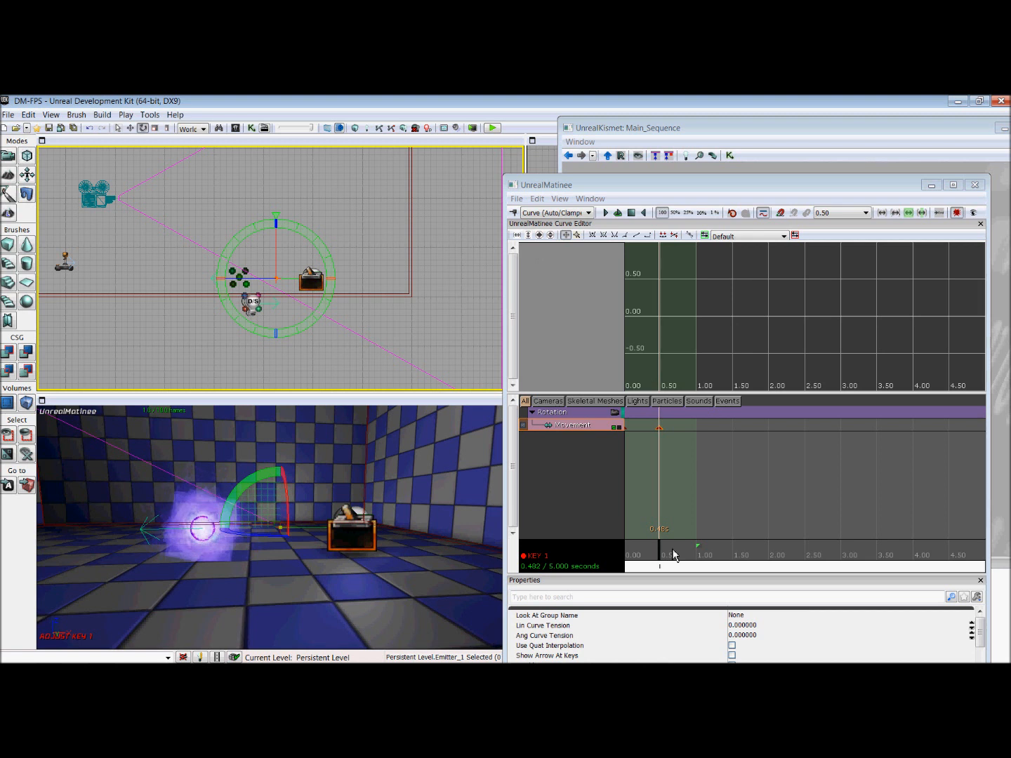
Step: At about 0.99 seconds, rotate the emitter back around to its starting side and add another movement key
drag(666, 565, 704, 560)
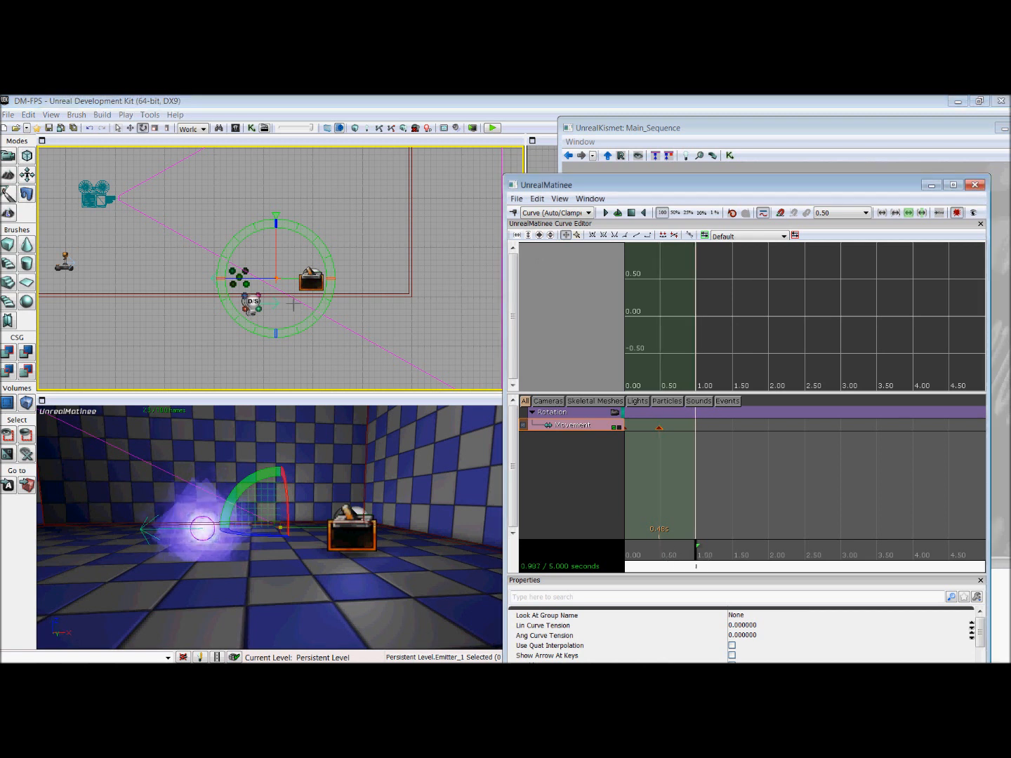
drag(248, 286, 335, 282)
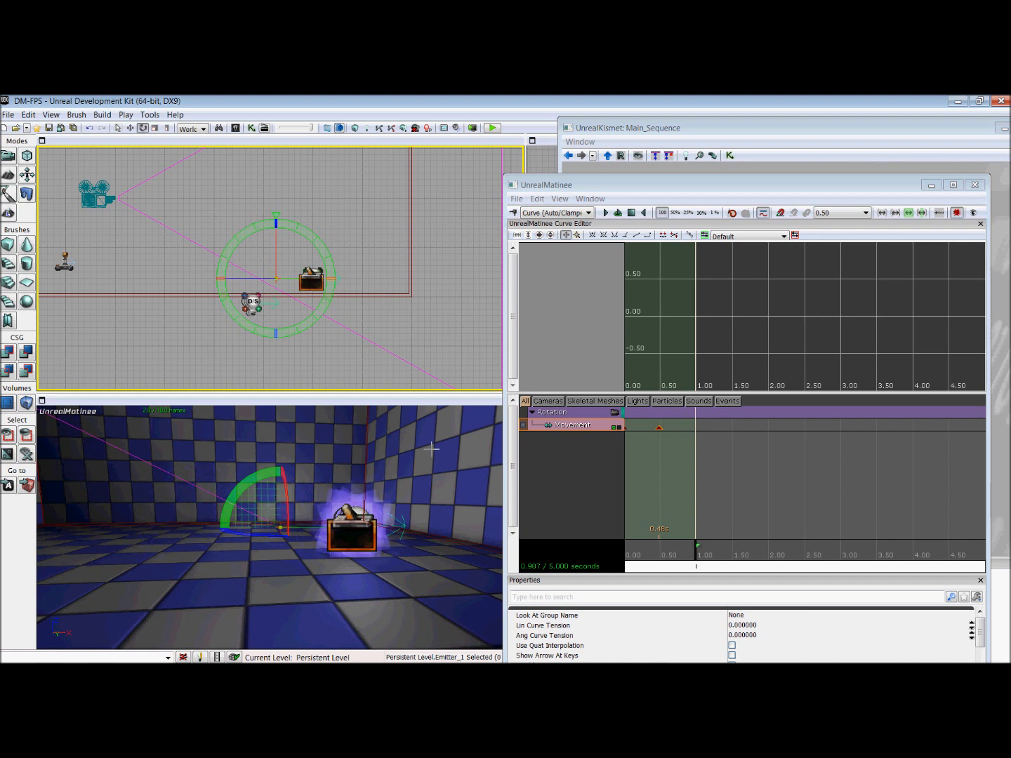
key(Return)
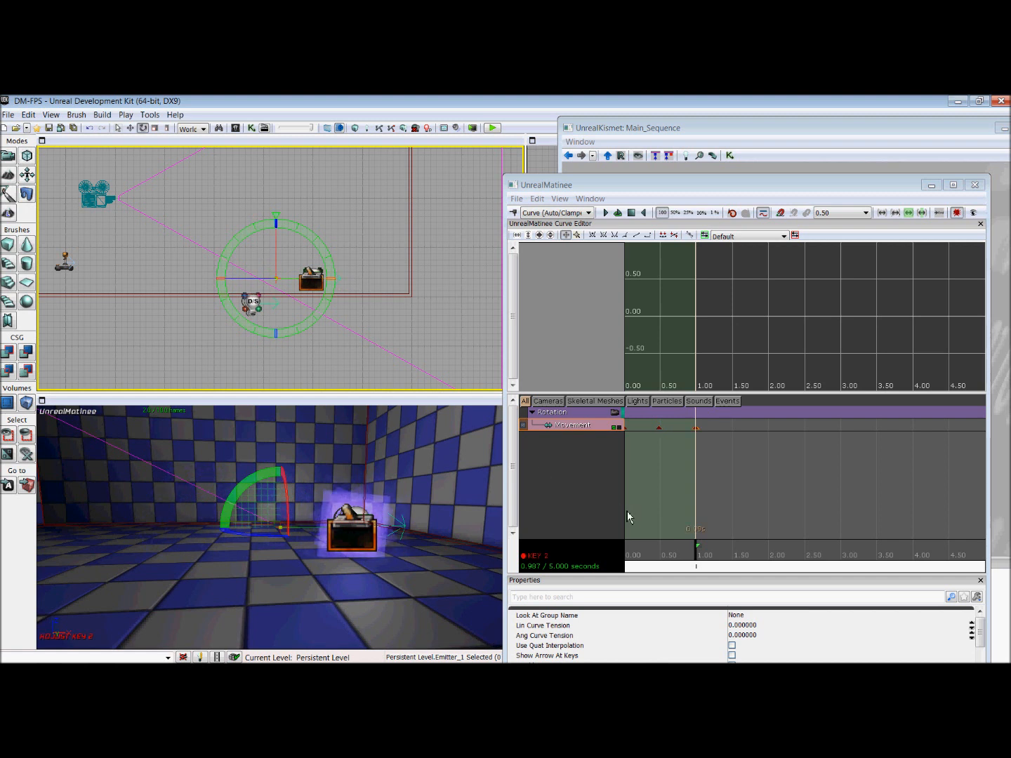
Step: Shorten the Matinee sequence to about 1.01 seconds and close the Matinee editor
drag(697, 560, 635, 555)
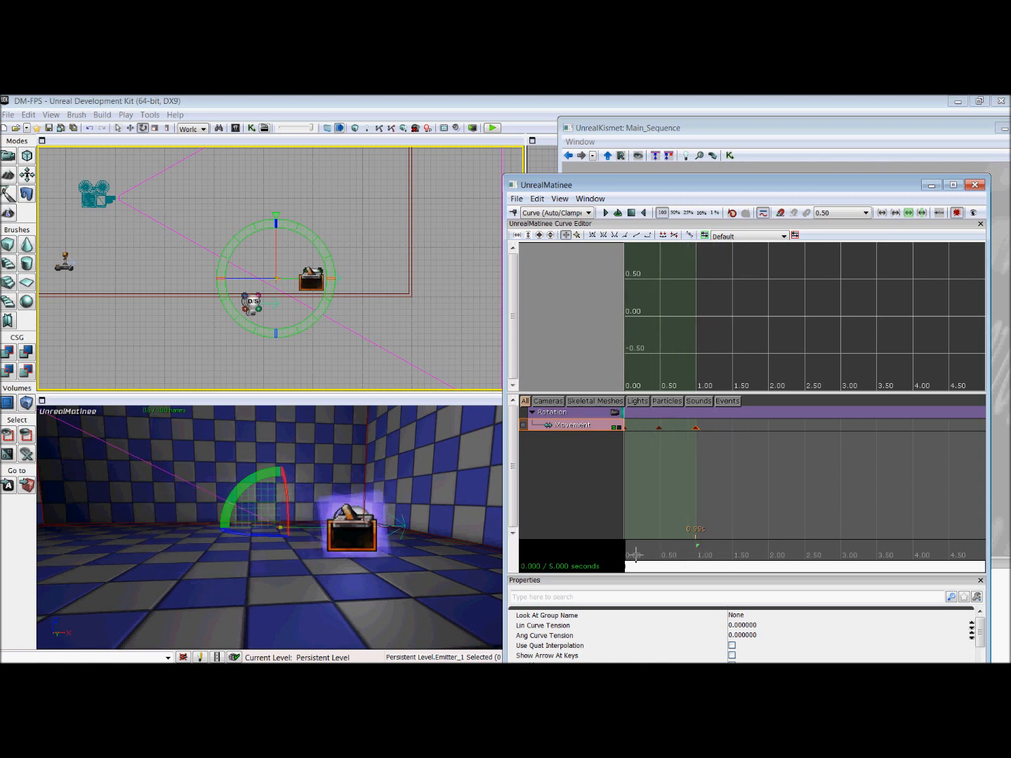
click(707, 563)
scroll(700, 541, down, 4)
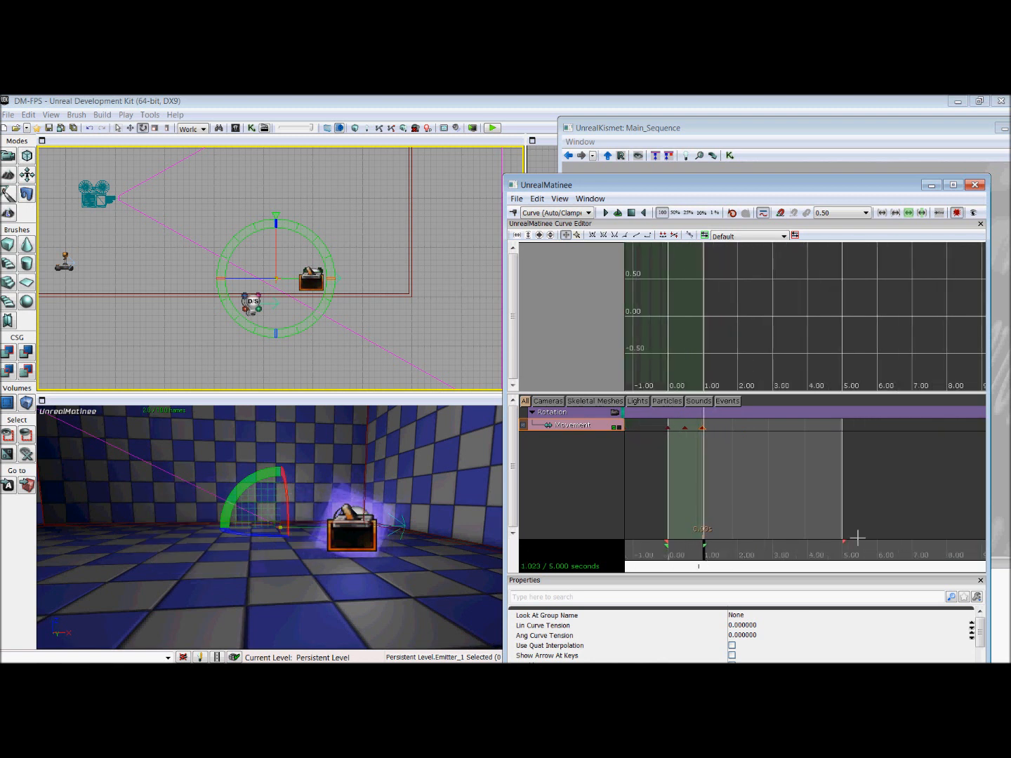
drag(853, 548, 714, 555)
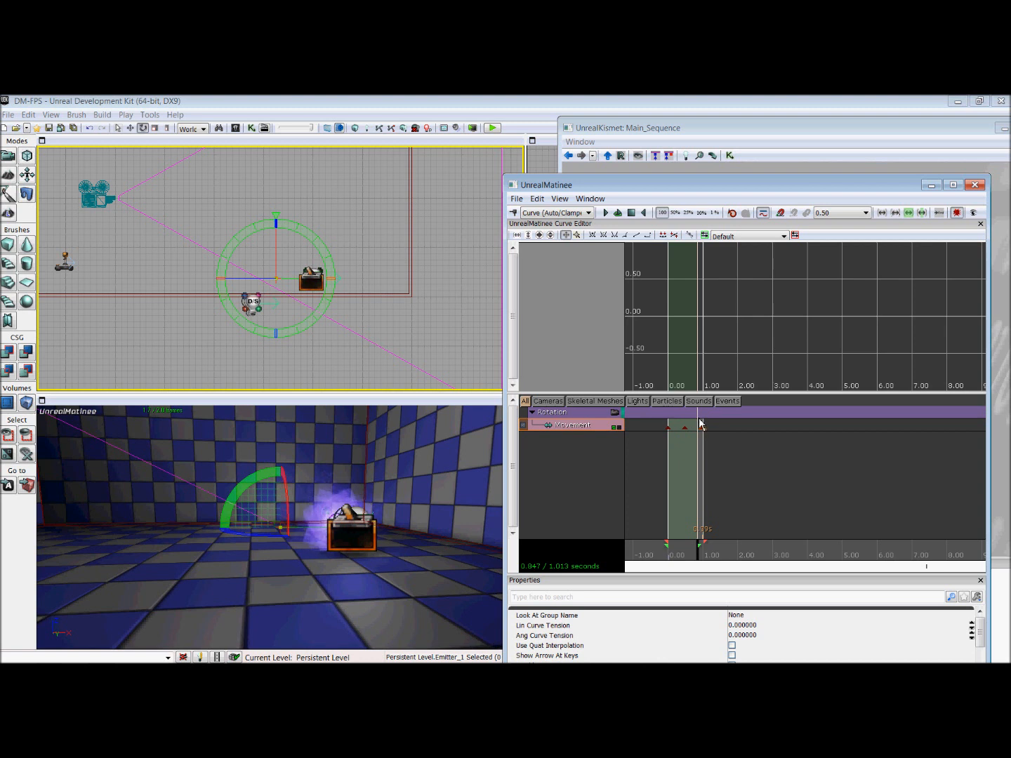
click(981, 188)
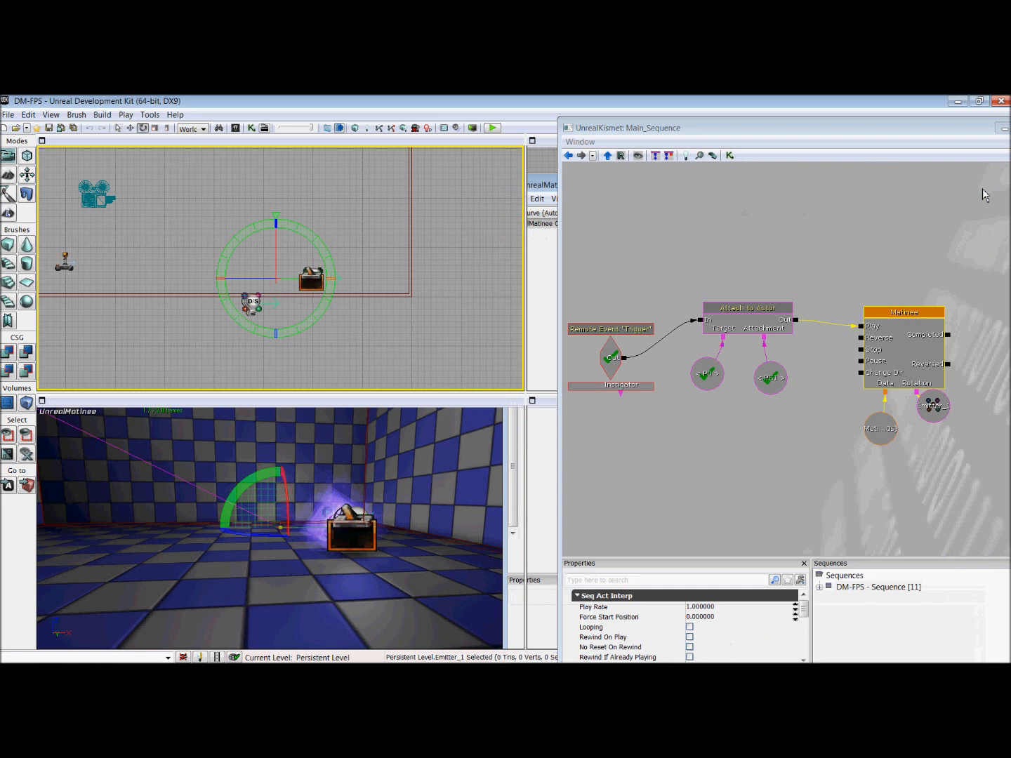
Step: Enable Looping on the Matinee and play-test the level to check the ball orbiting the player
click(691, 628)
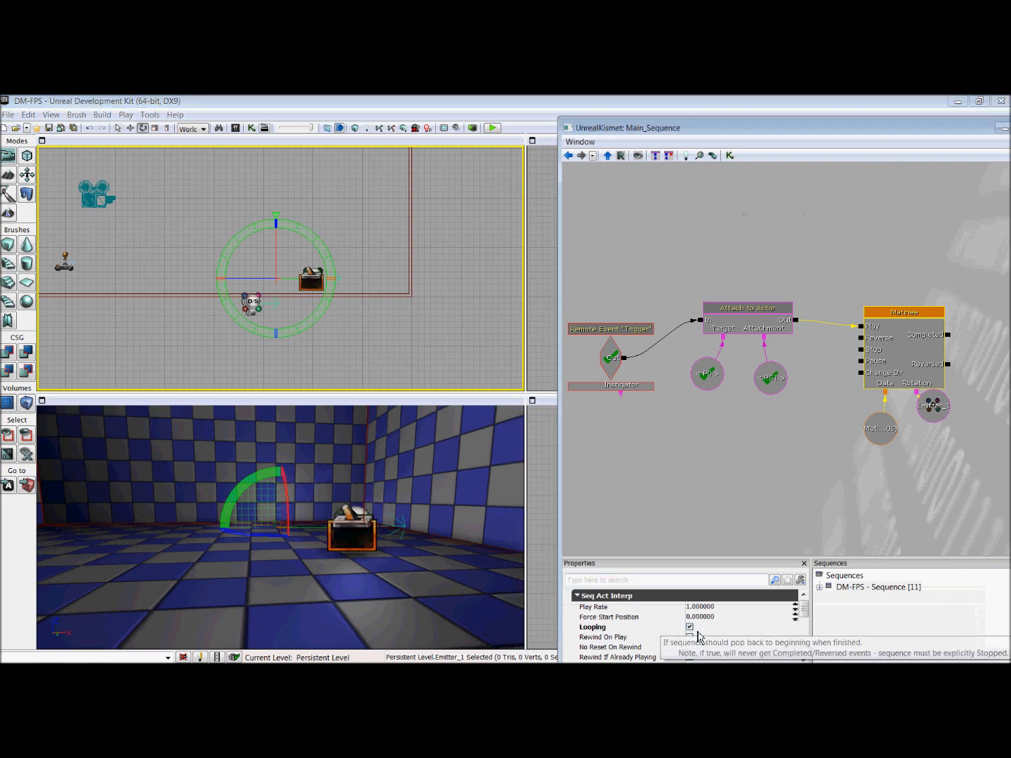
drag(828, 476, 795, 471)
drag(704, 448, 730, 457)
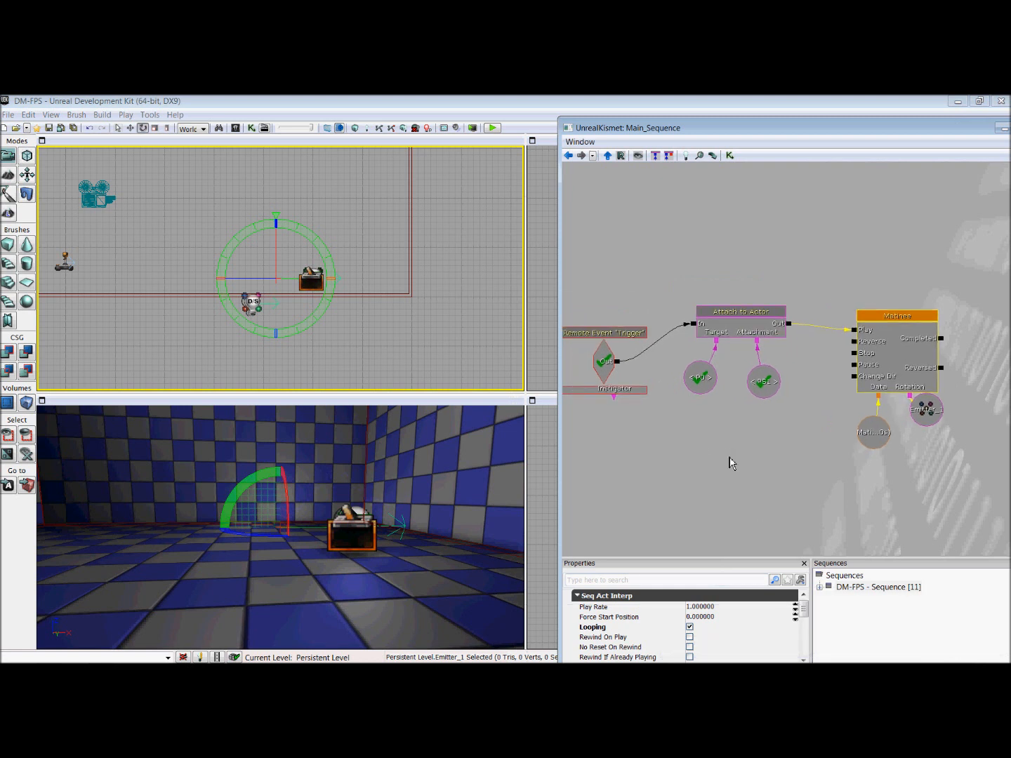
click(494, 130)
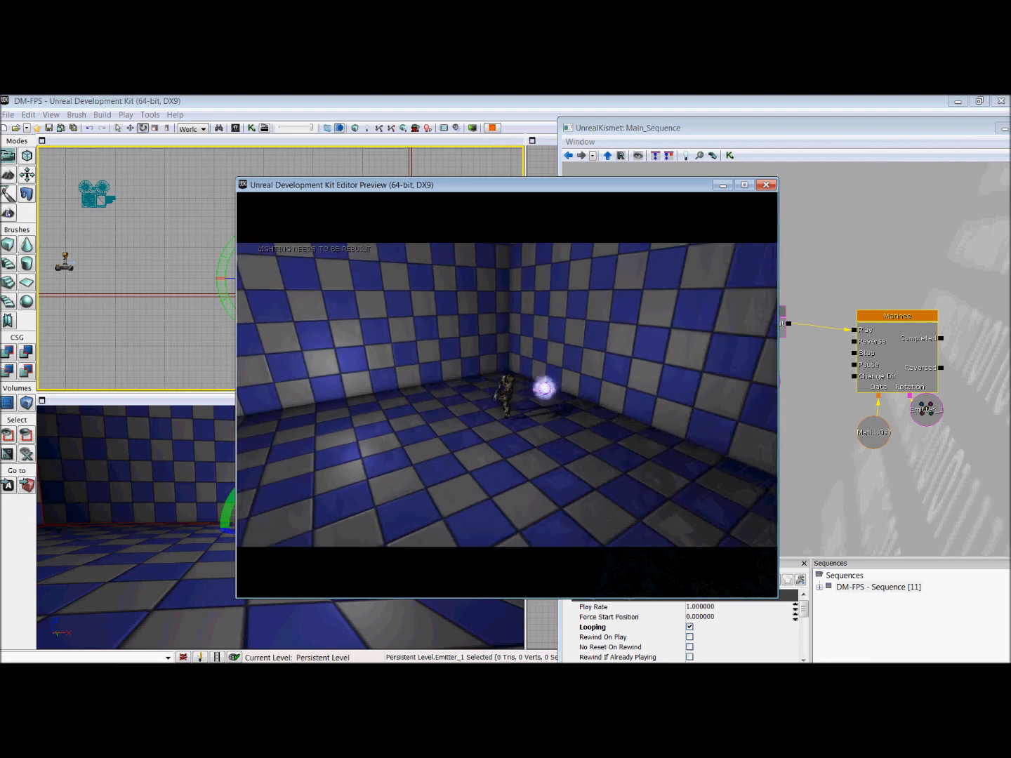
key(Escape)
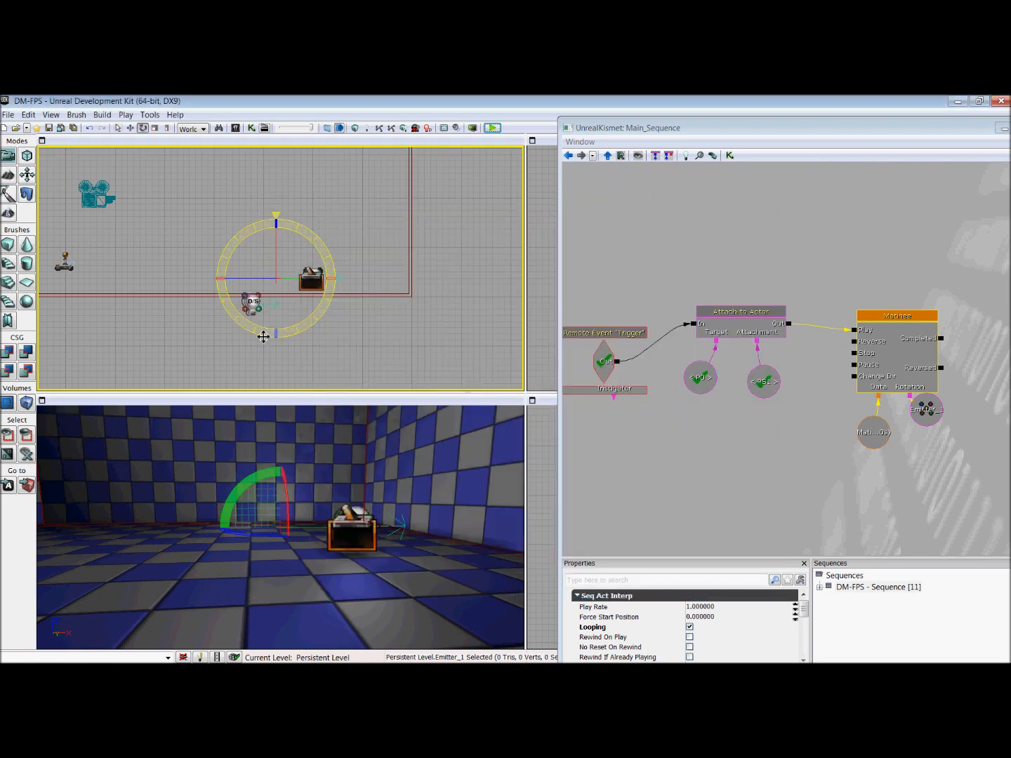
mouse_move(849, 656)
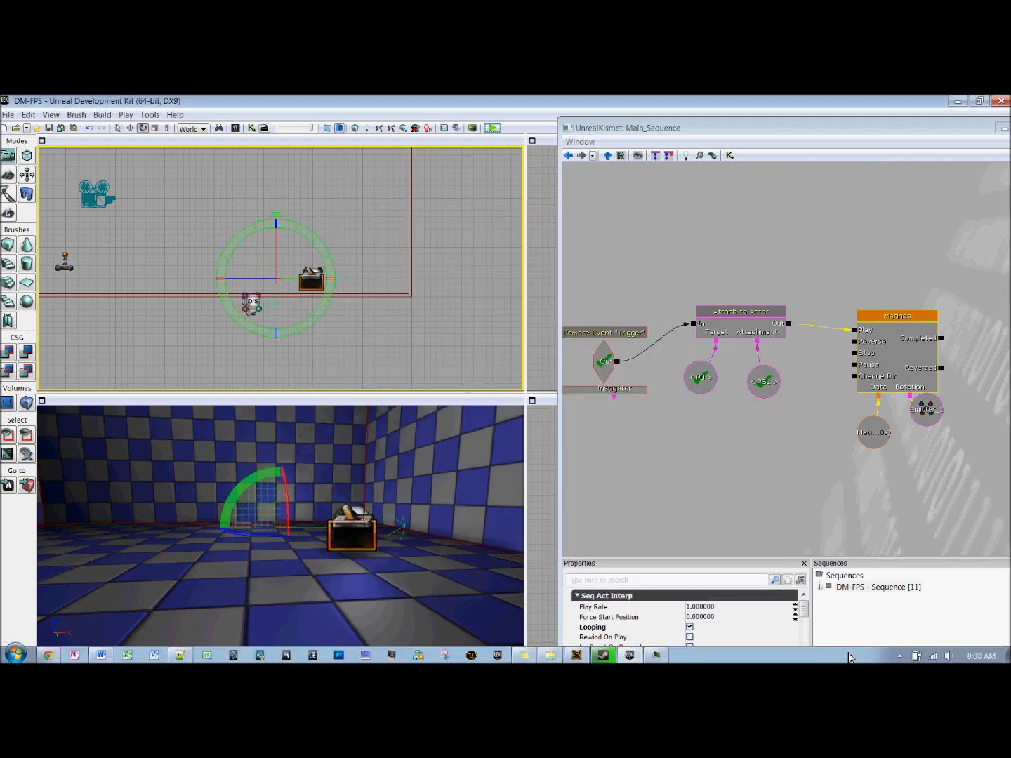
click(899, 656)
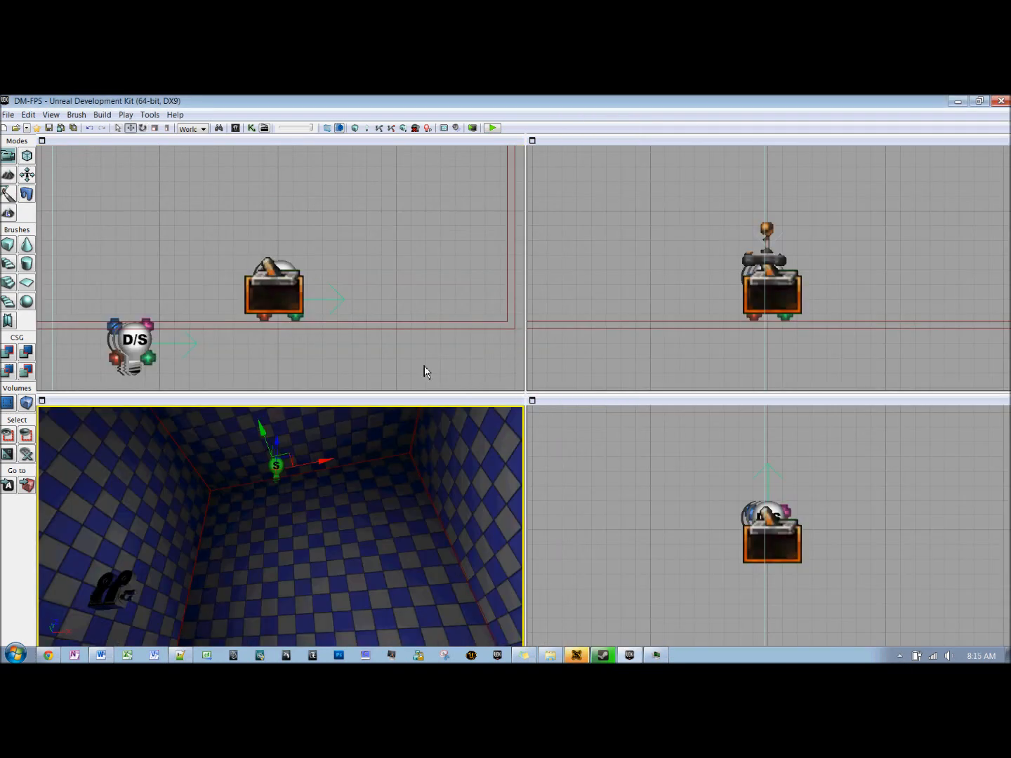
Step: Select the emitter beside the D/S light and tilt it upward around its offset pivot
right_drag(424, 366, 469, 337)
click(274, 310)
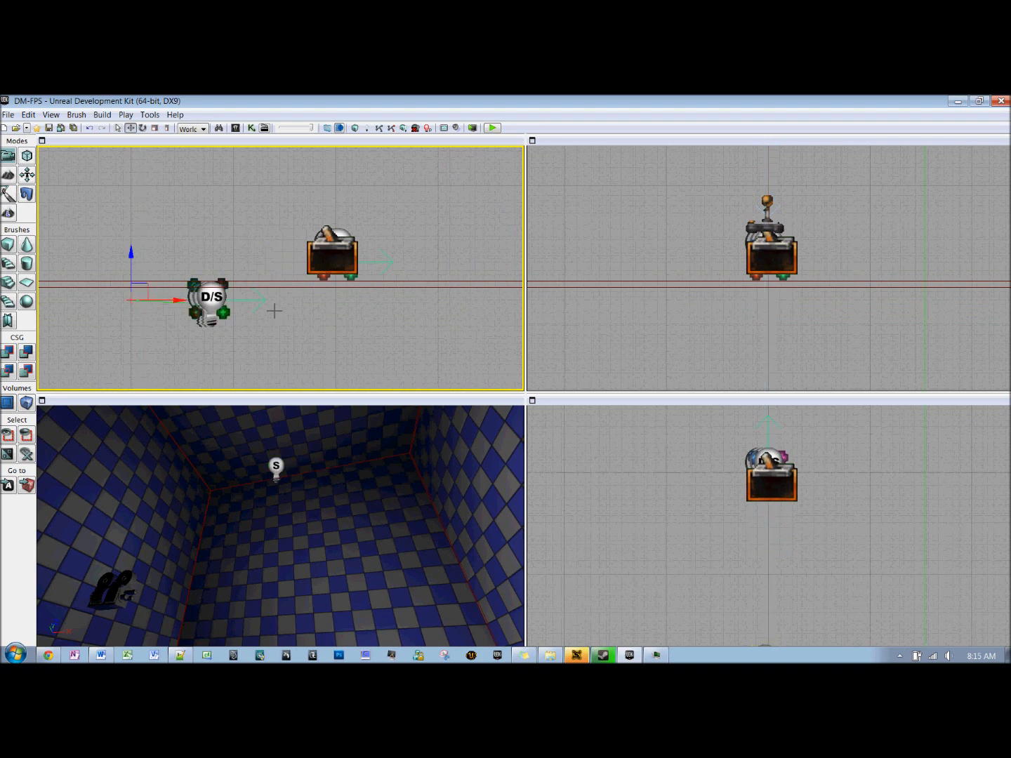
key(space)
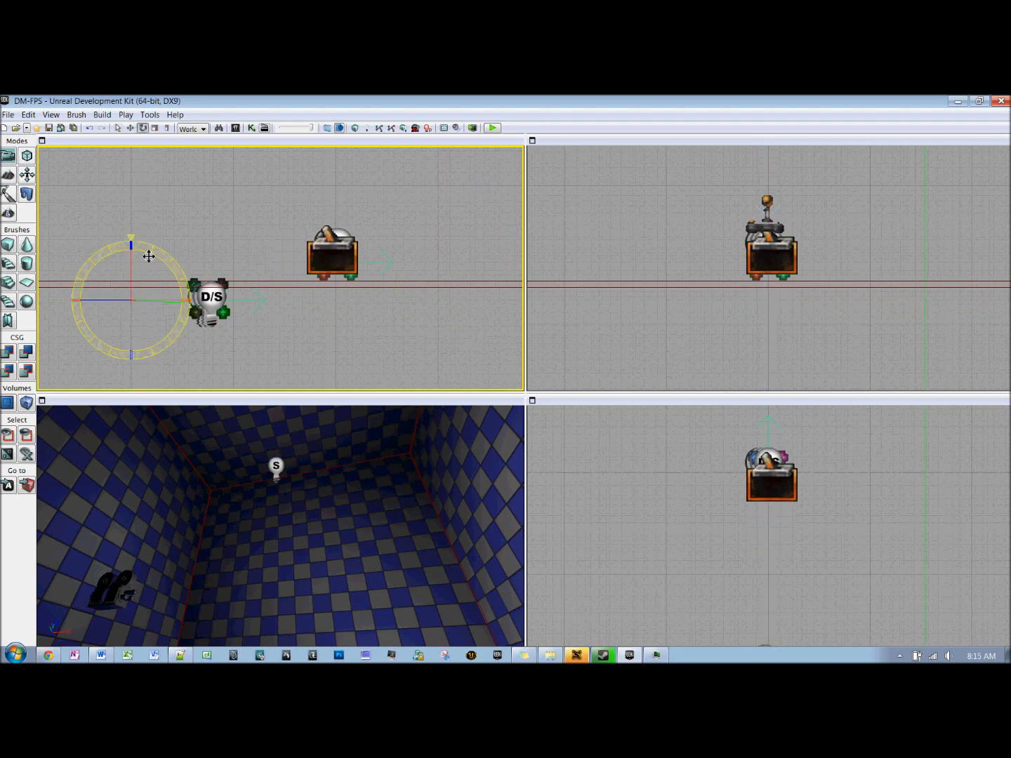
drag(130, 250, 110, 250)
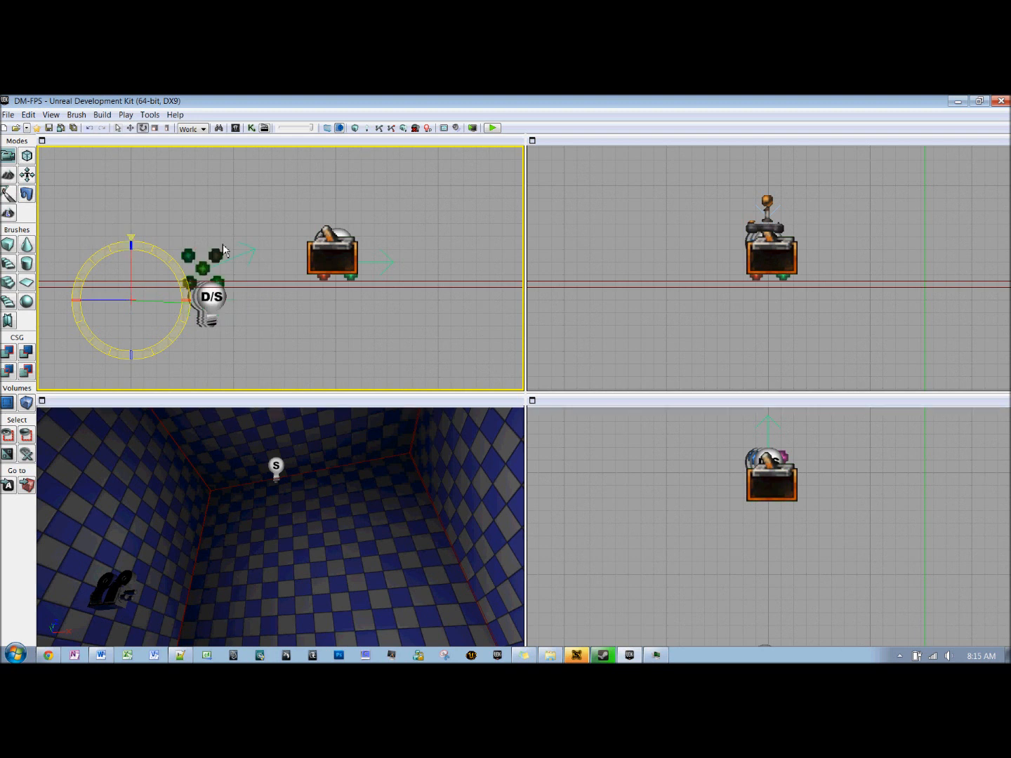
Step: Tilt the emitter behind the trigger downward around its offset pivot, and raise it to the trigger's level
click(396, 272)
drag(285, 217, 283, 209)
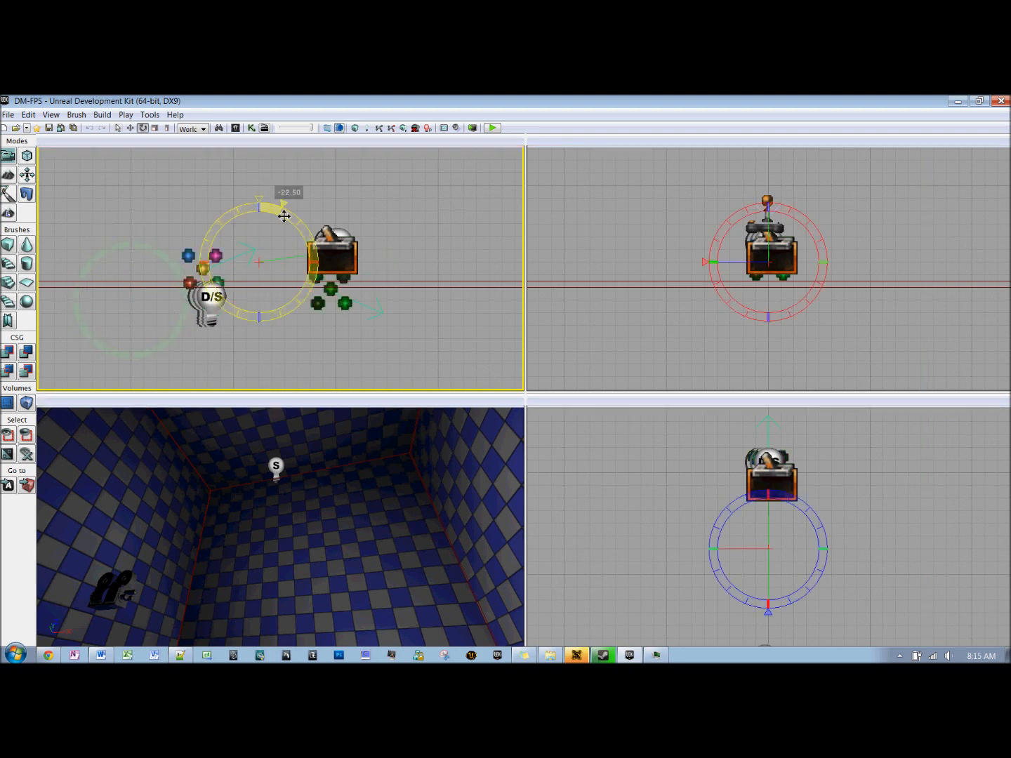
click(397, 253)
click(353, 313)
key(space)
key(space)
key(space)
drag(265, 220, 267, 187)
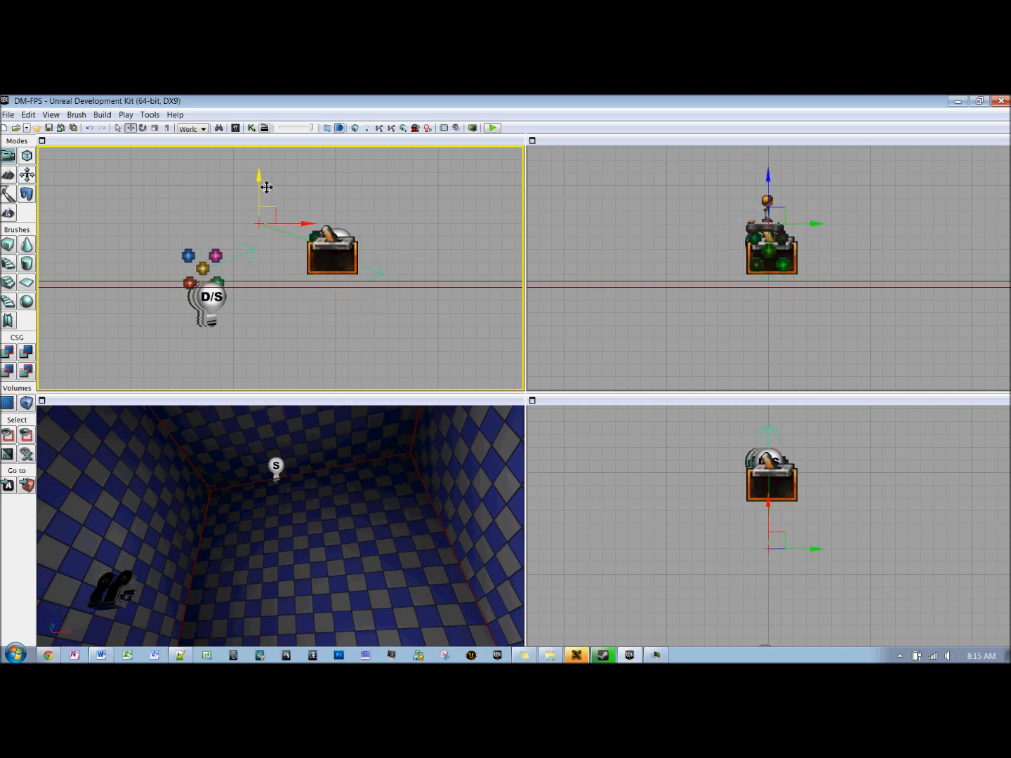
click(381, 178)
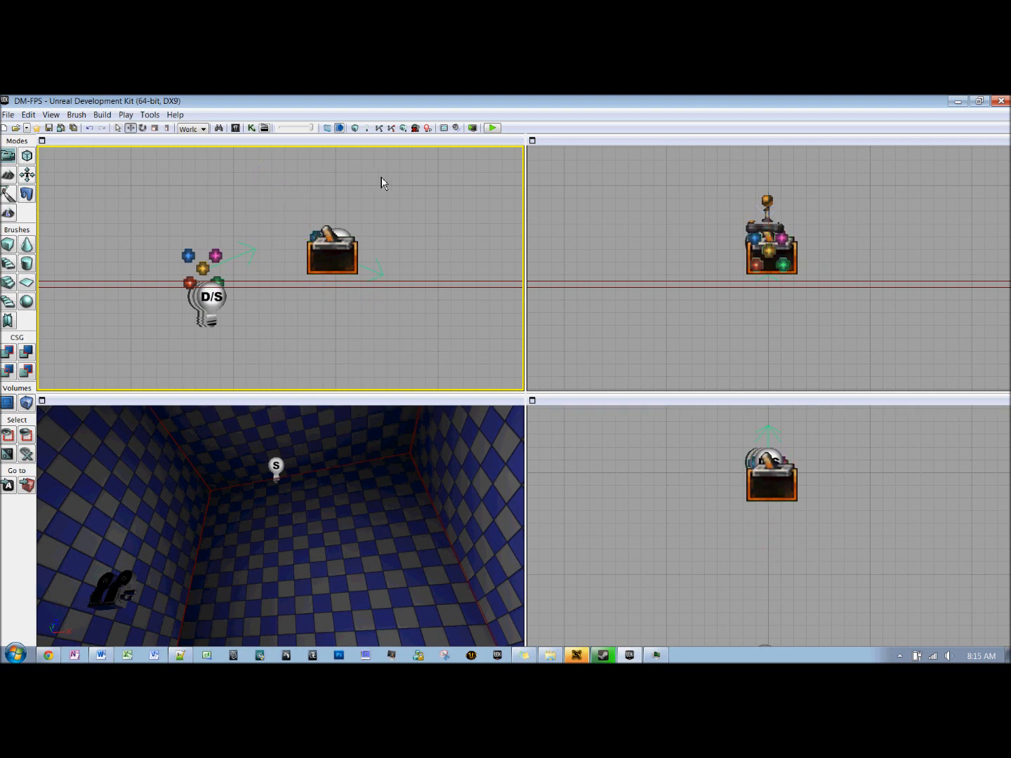
Step: Check the properties of the D/S light and the emitter beside it, including the emitter's Attachment base
click(223, 317)
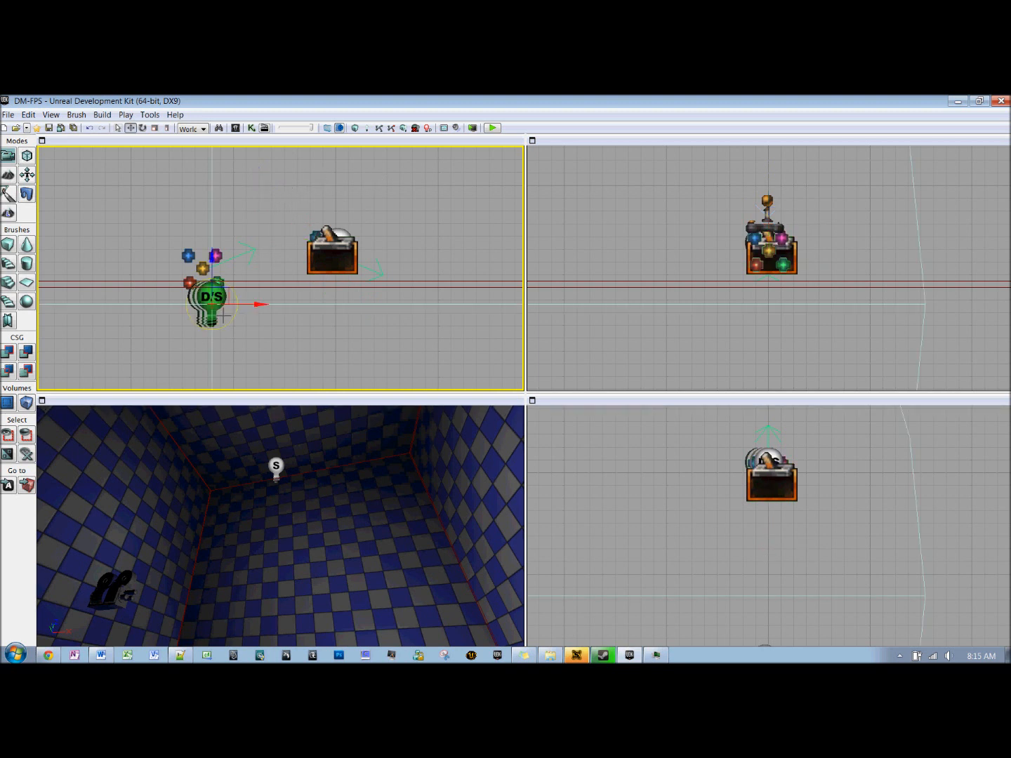
double_click(227, 309)
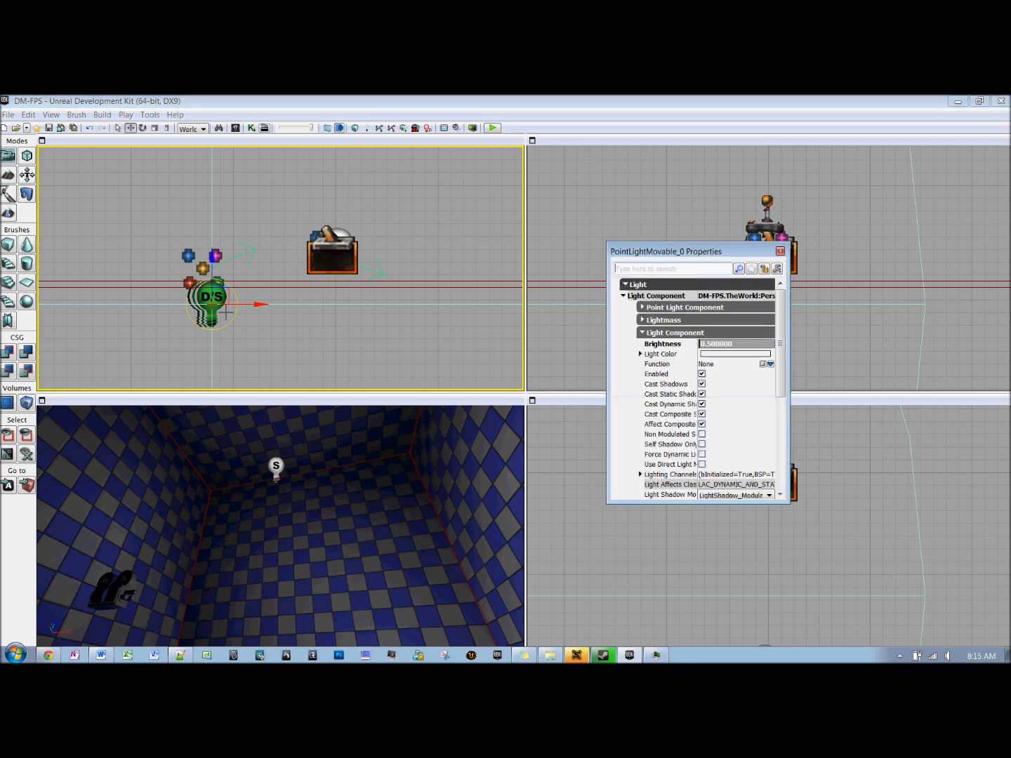
click(780, 251)
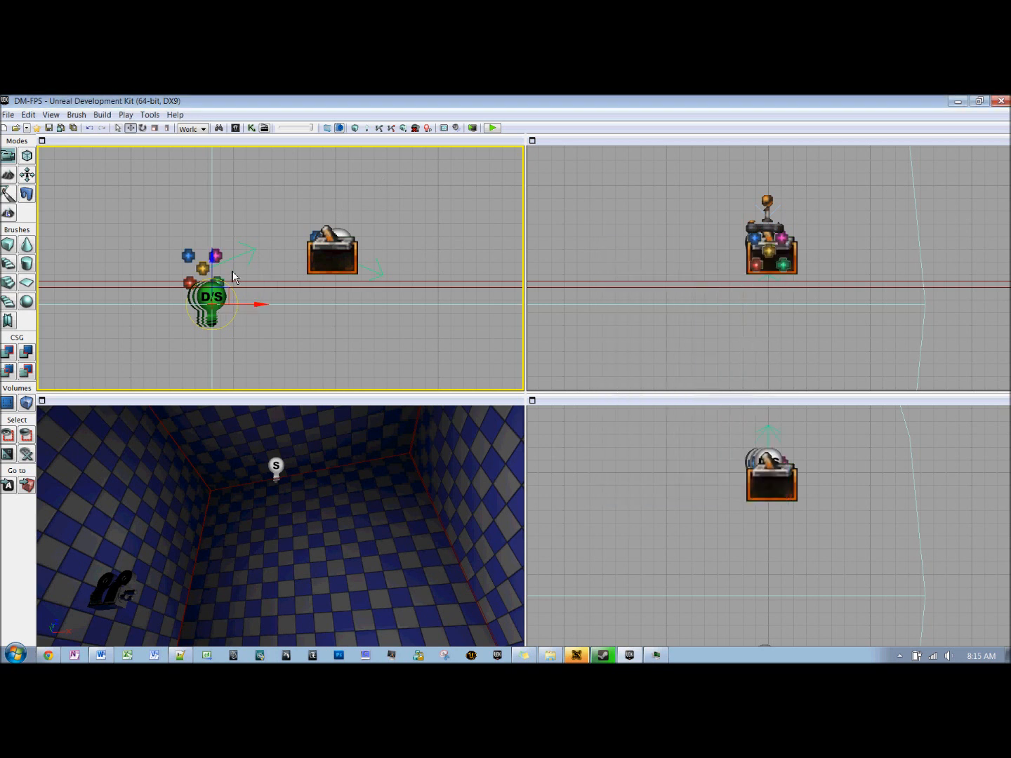
click(203, 266)
double_click(190, 264)
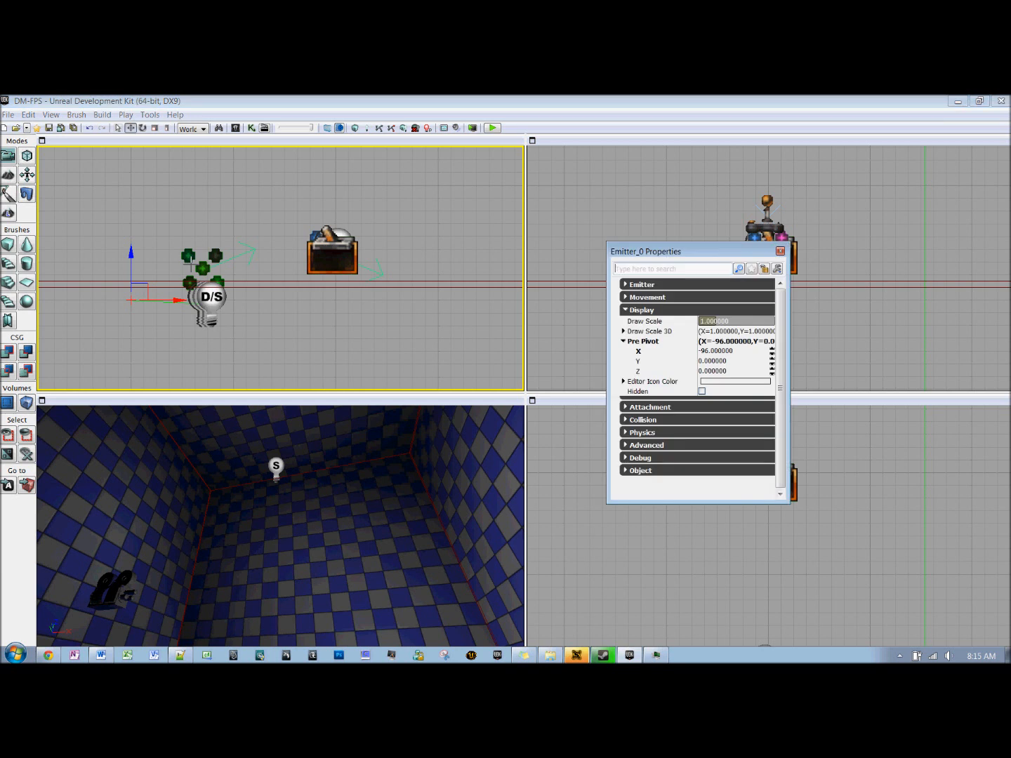
click(658, 410)
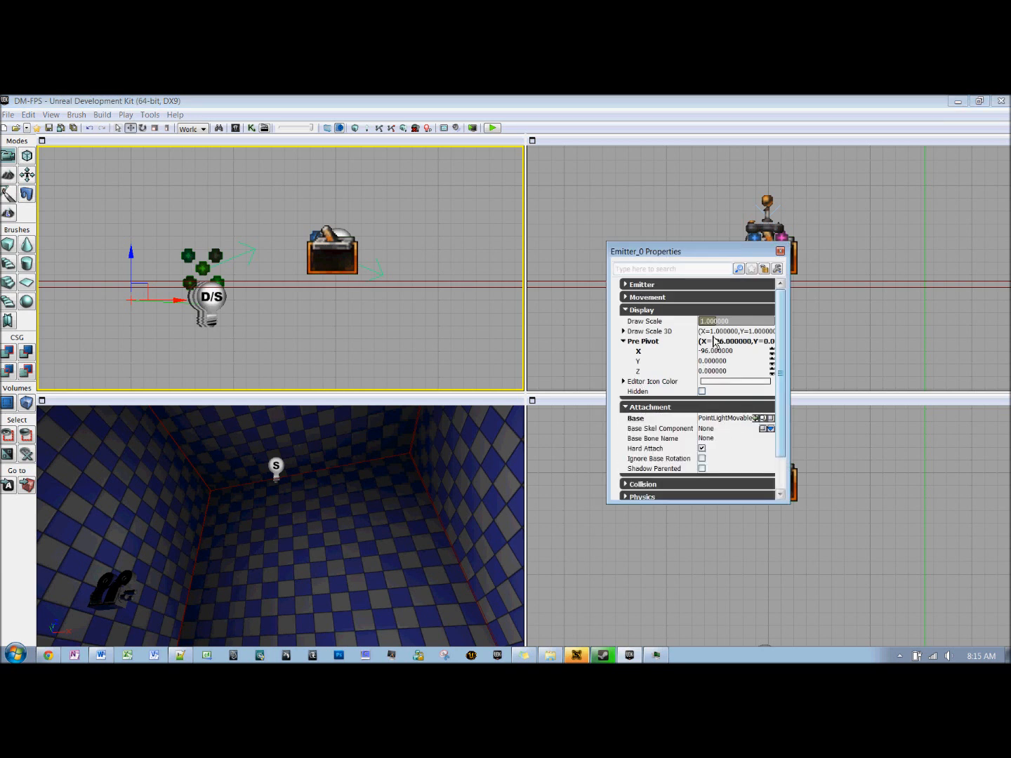
click(780, 251)
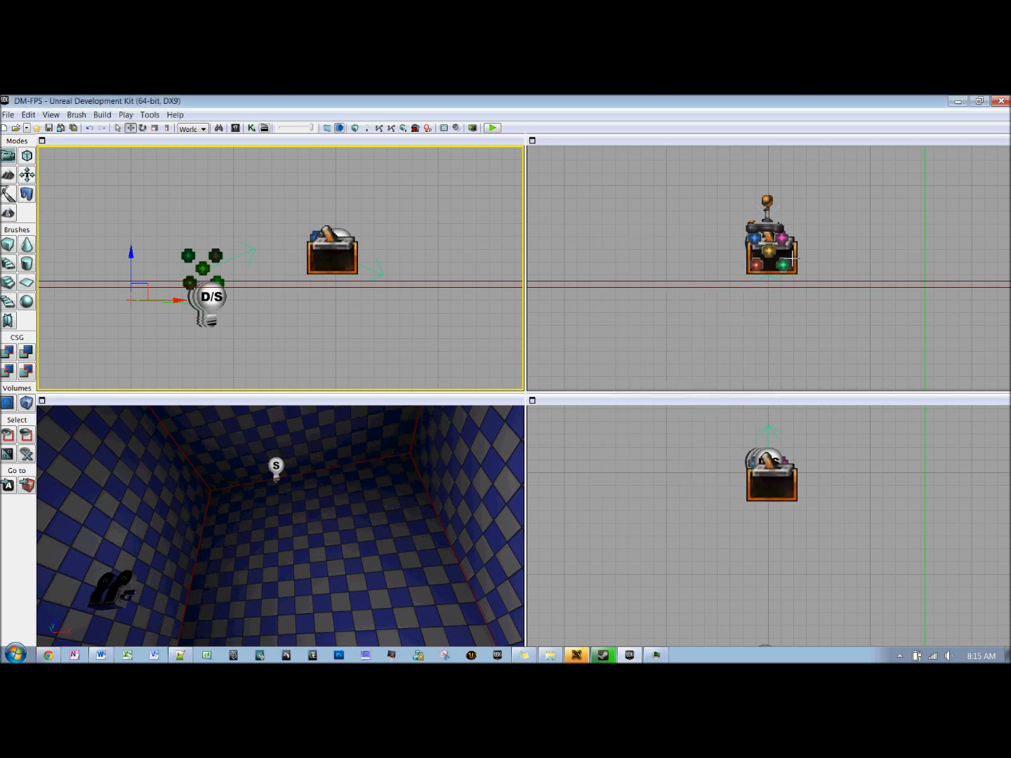
Step: In Kismet's PSAnim sequence, duplicate the Remote Event, Attach to Actor and Matinee chain with its variables, placing the copy below the original
click(254, 133)
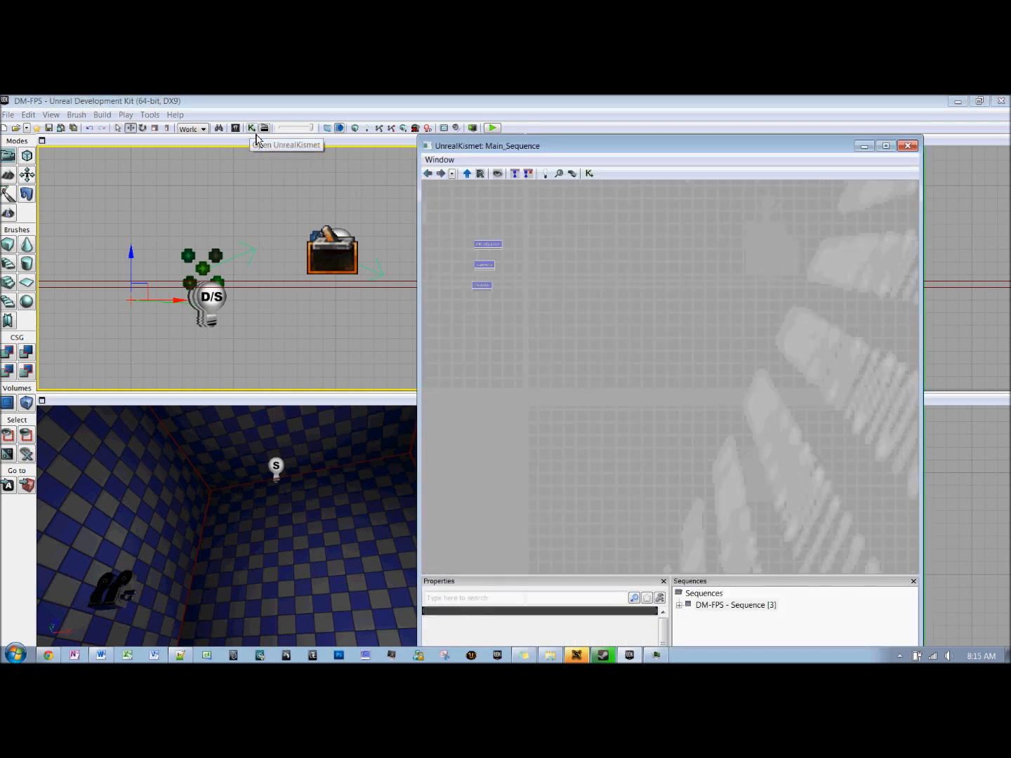
double_click(494, 288)
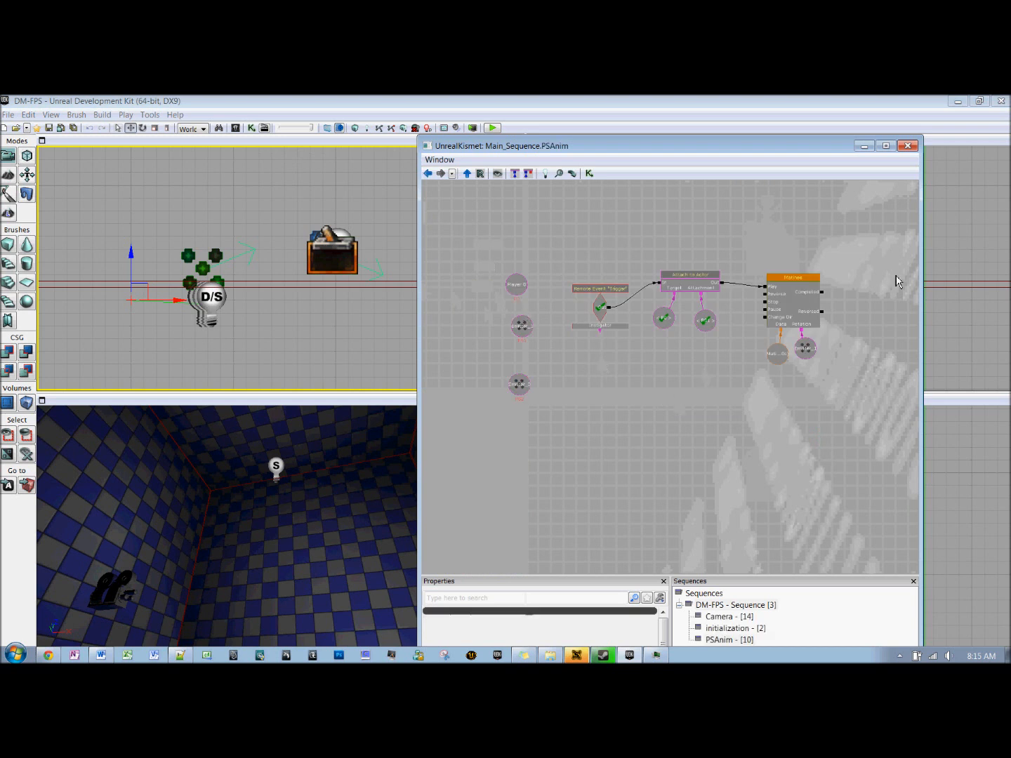
ctrl+alt+drag(878, 251, 579, 392)
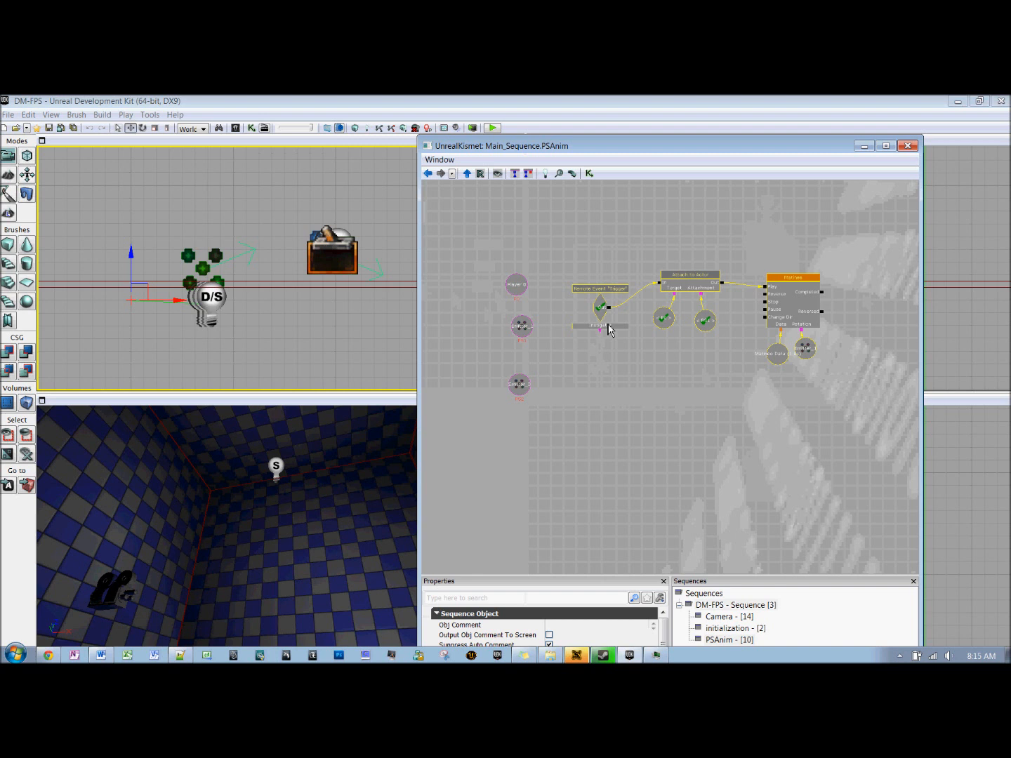
key(ctrl+c)
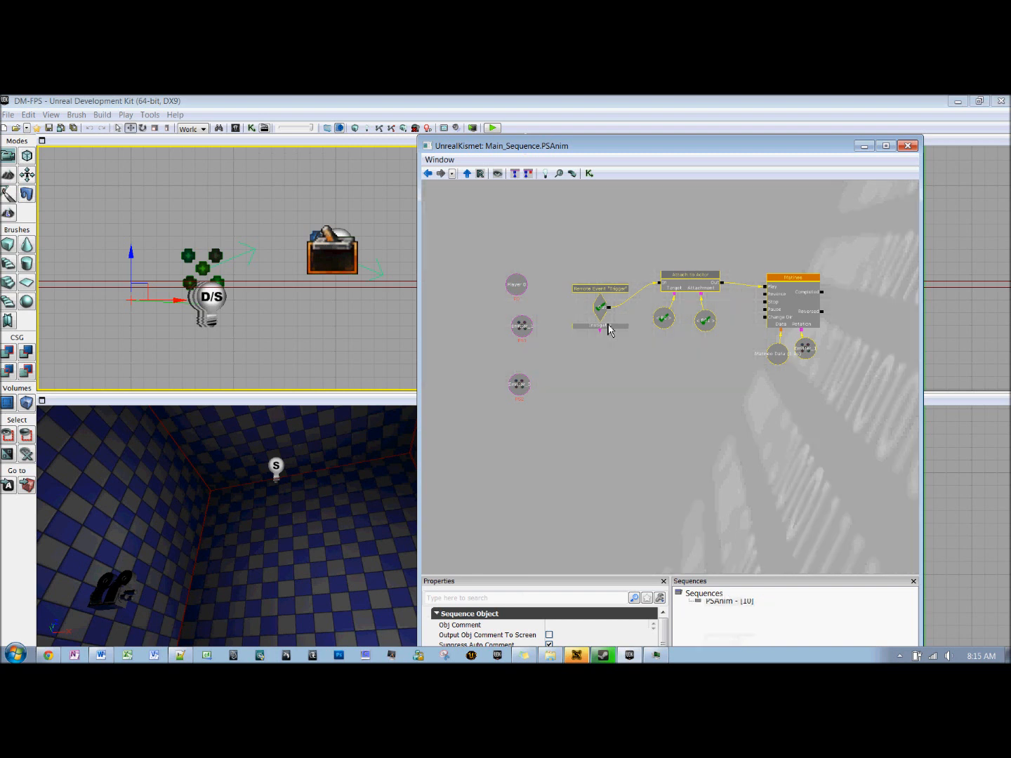
key(ctrl+v)
drag(788, 398, 687, 399)
scroll(701, 440, up, 2)
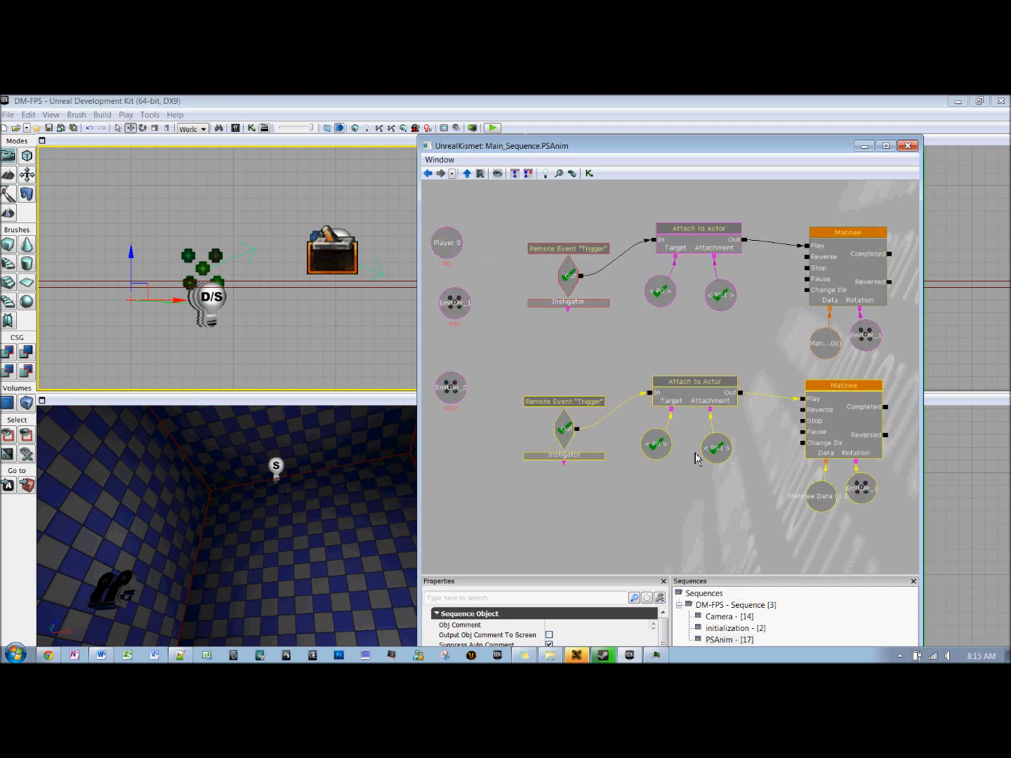
drag(697, 458, 712, 421)
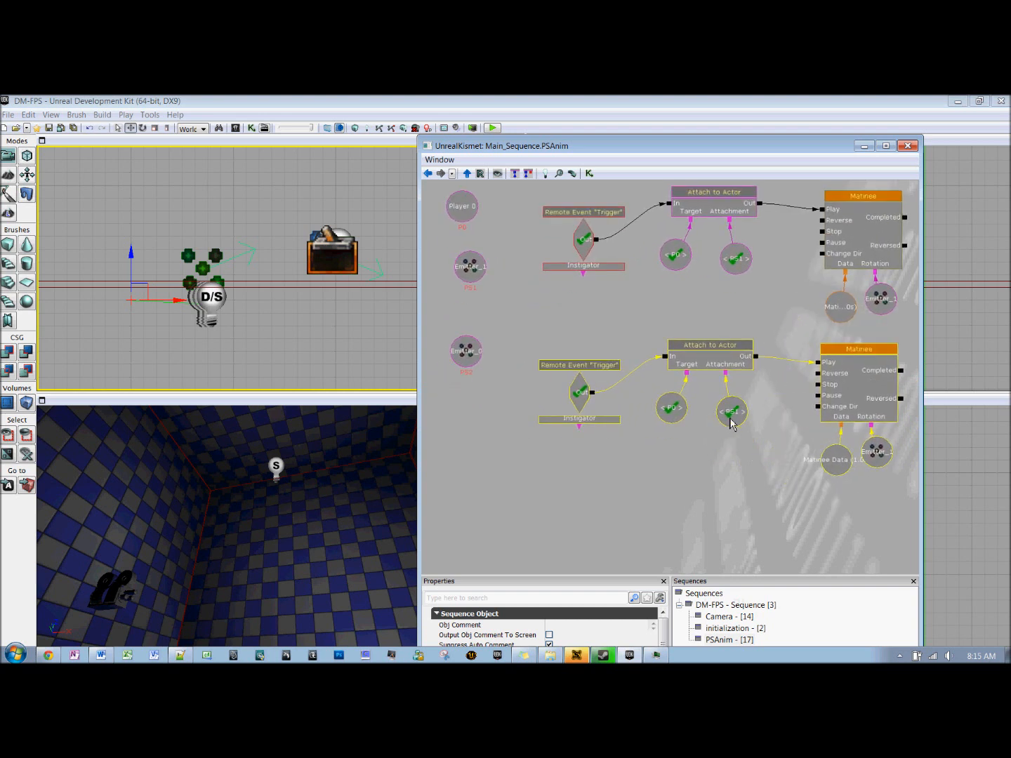
Step: Set the Find Var Name of the copied Attach to Actor's Attachment variable to PS2
click(730, 420)
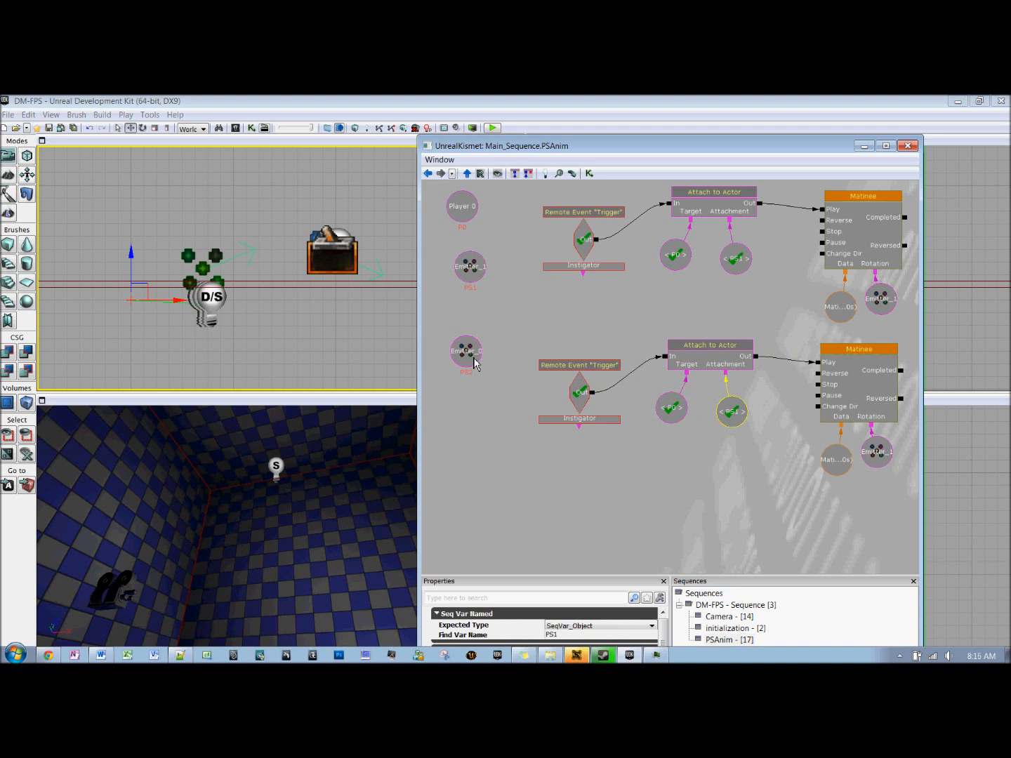
click(576, 638)
text(PS2)
key(Return)
Step: Replace the emitter variable on the copied Matinee's Rotation link with a copy of the PS2 named variable
click(884, 460)
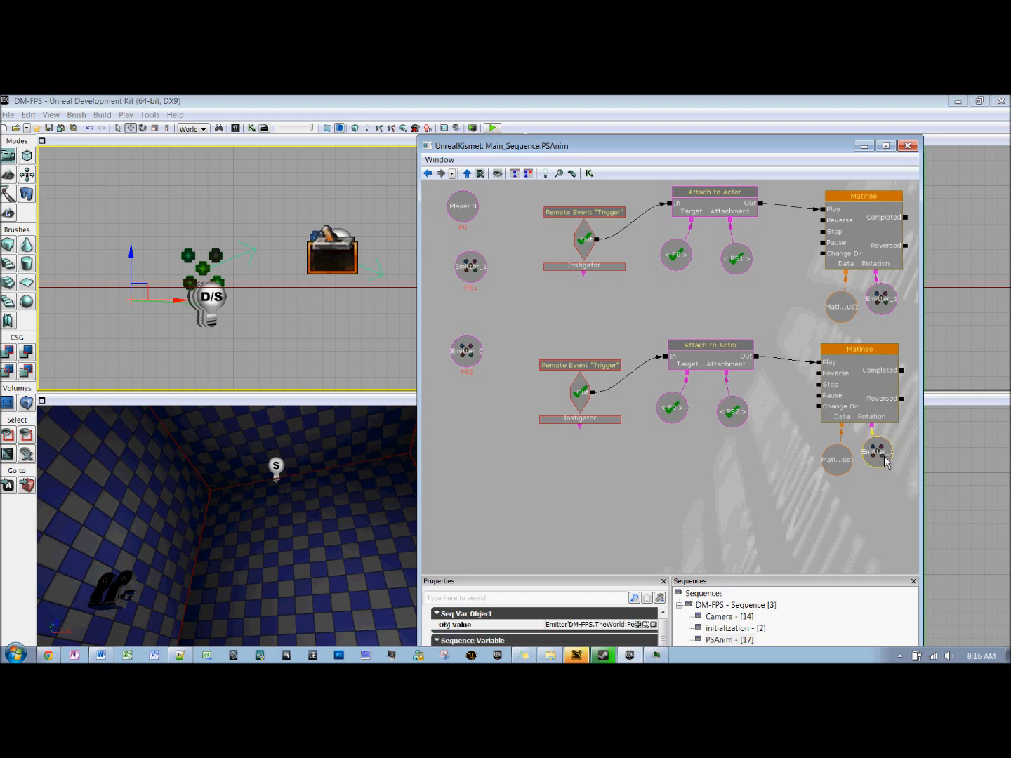
key(Delete)
click(741, 421)
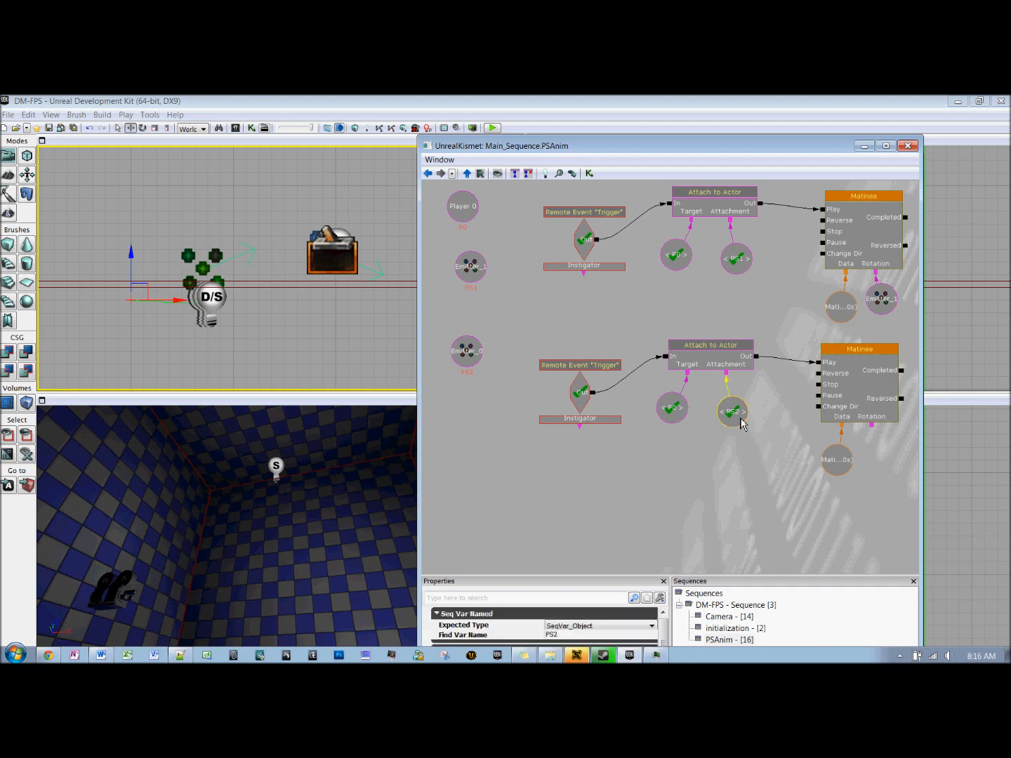
key(ctrl+v)
drag(709, 413, 897, 470)
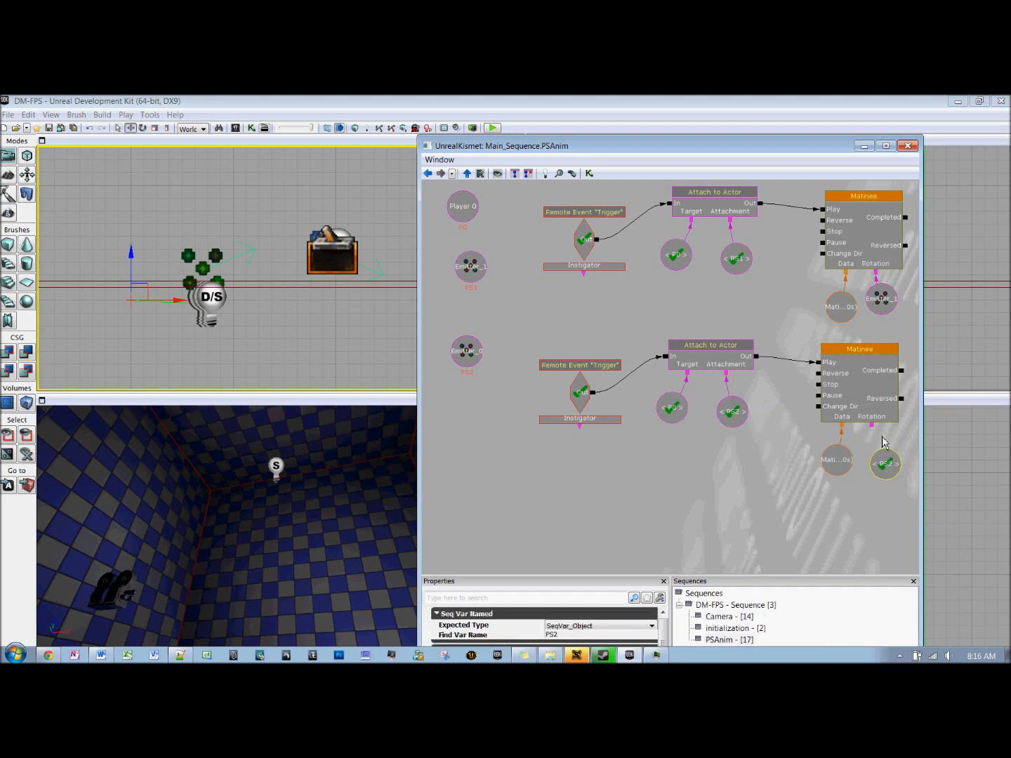
drag(873, 427, 896, 472)
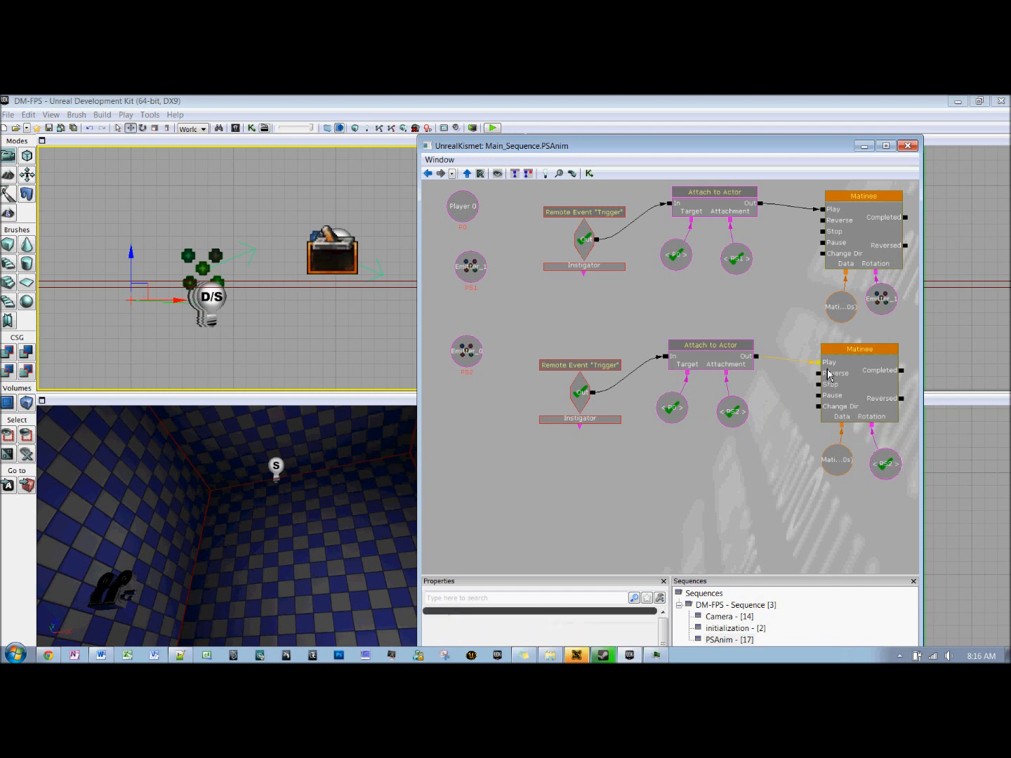
Step: Rewire the copied Attach to Actor's output from the Matinee's Play input to its Reverse input, and close Kismet
drag(757, 356, 825, 384)
scroll(672, 500, down, 3)
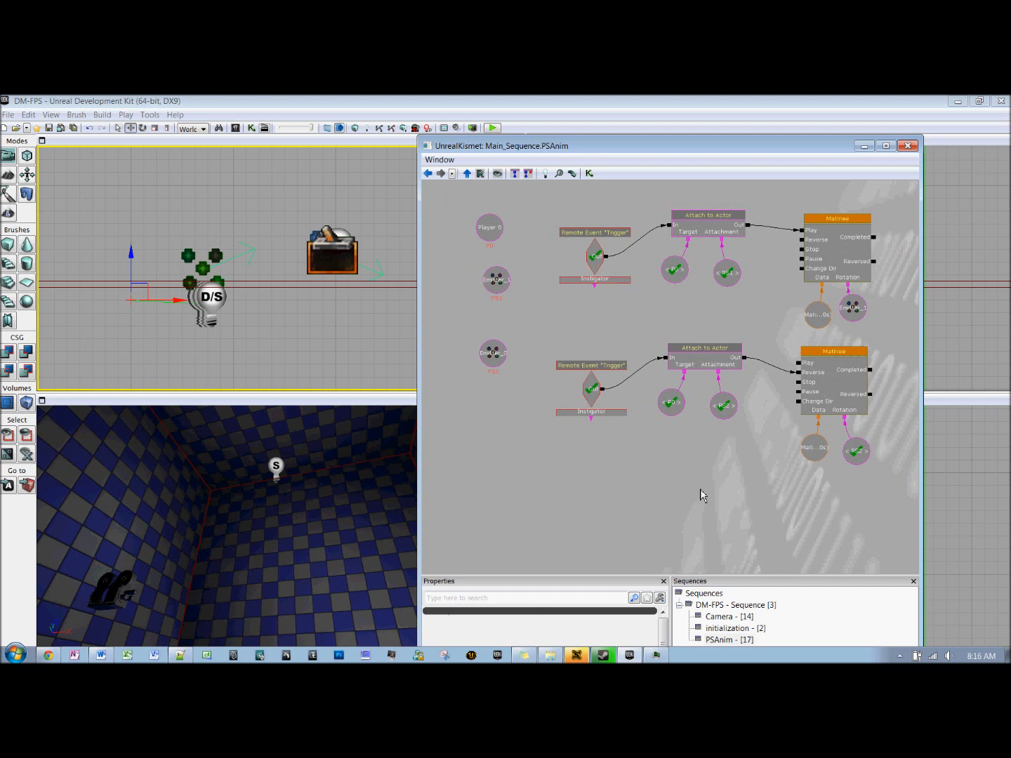
click(913, 148)
Step: Play-test the level to check both shock balls orbiting the player, and exit the preview
click(493, 128)
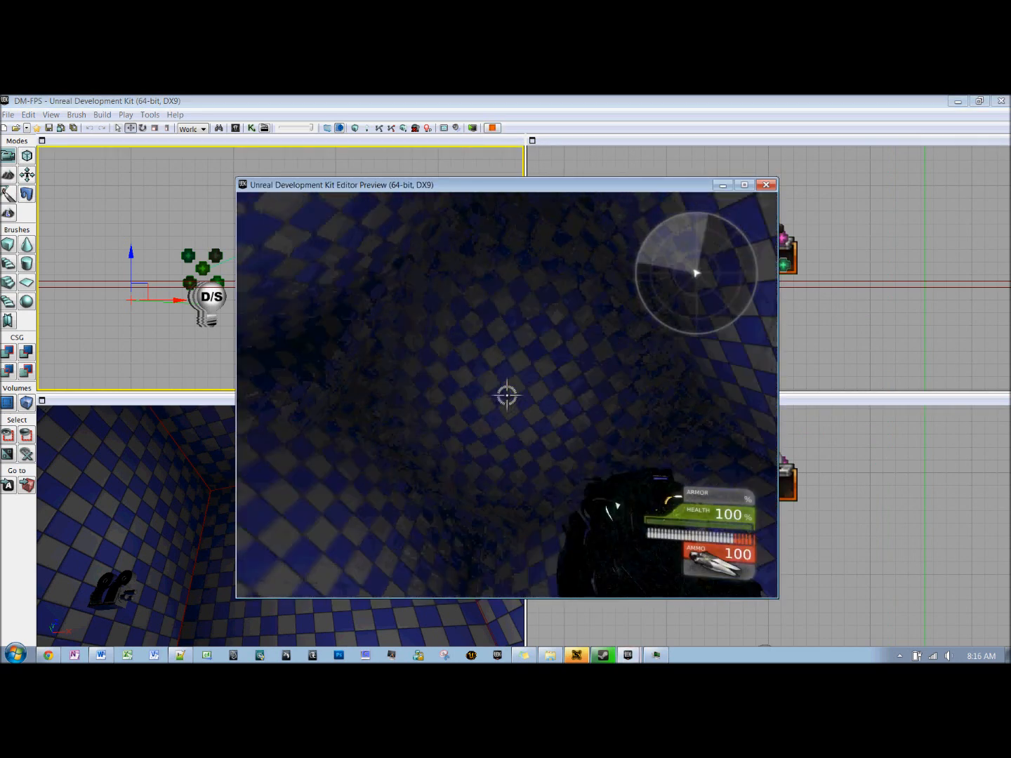
key(w)
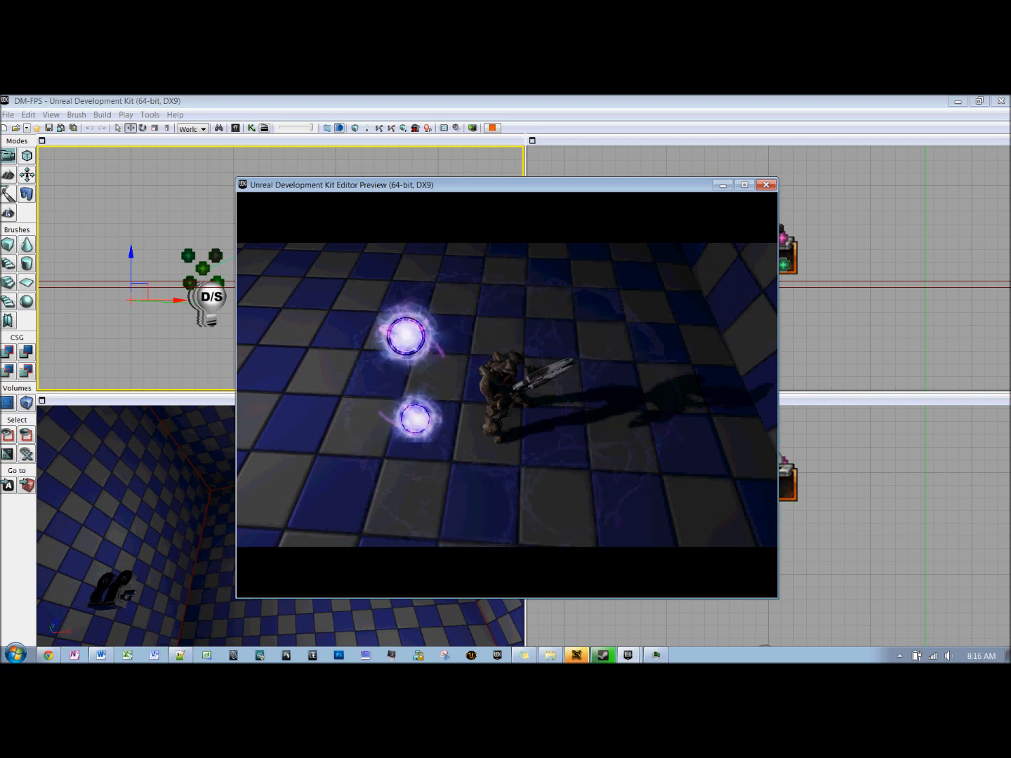
key(Escape)
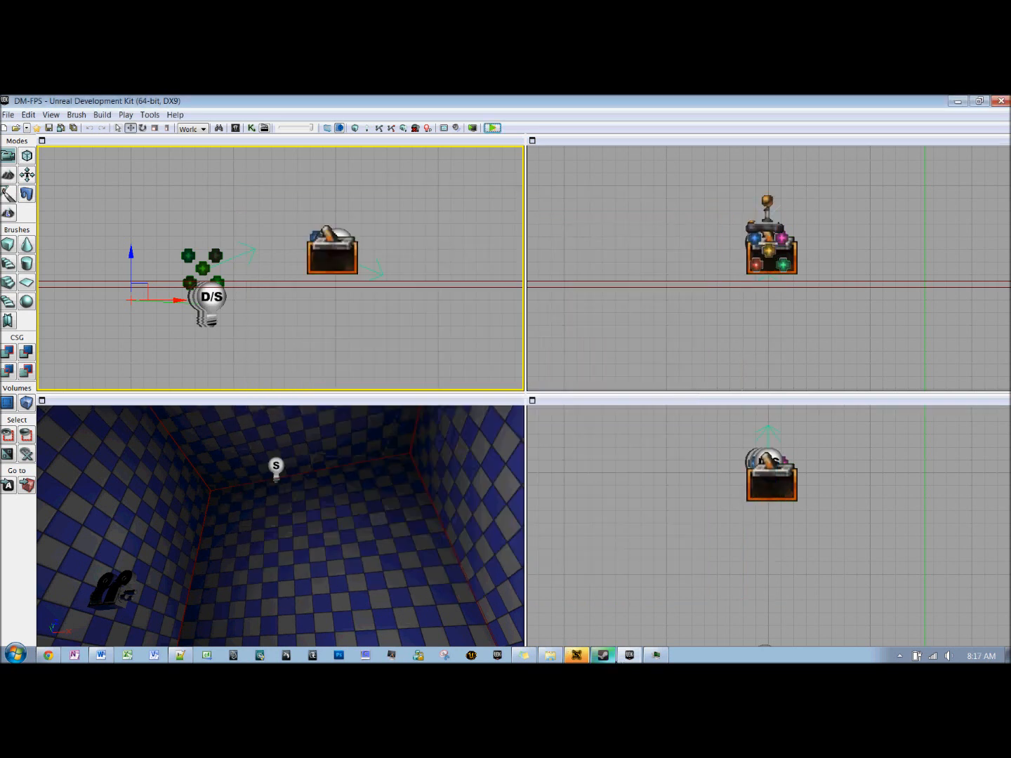